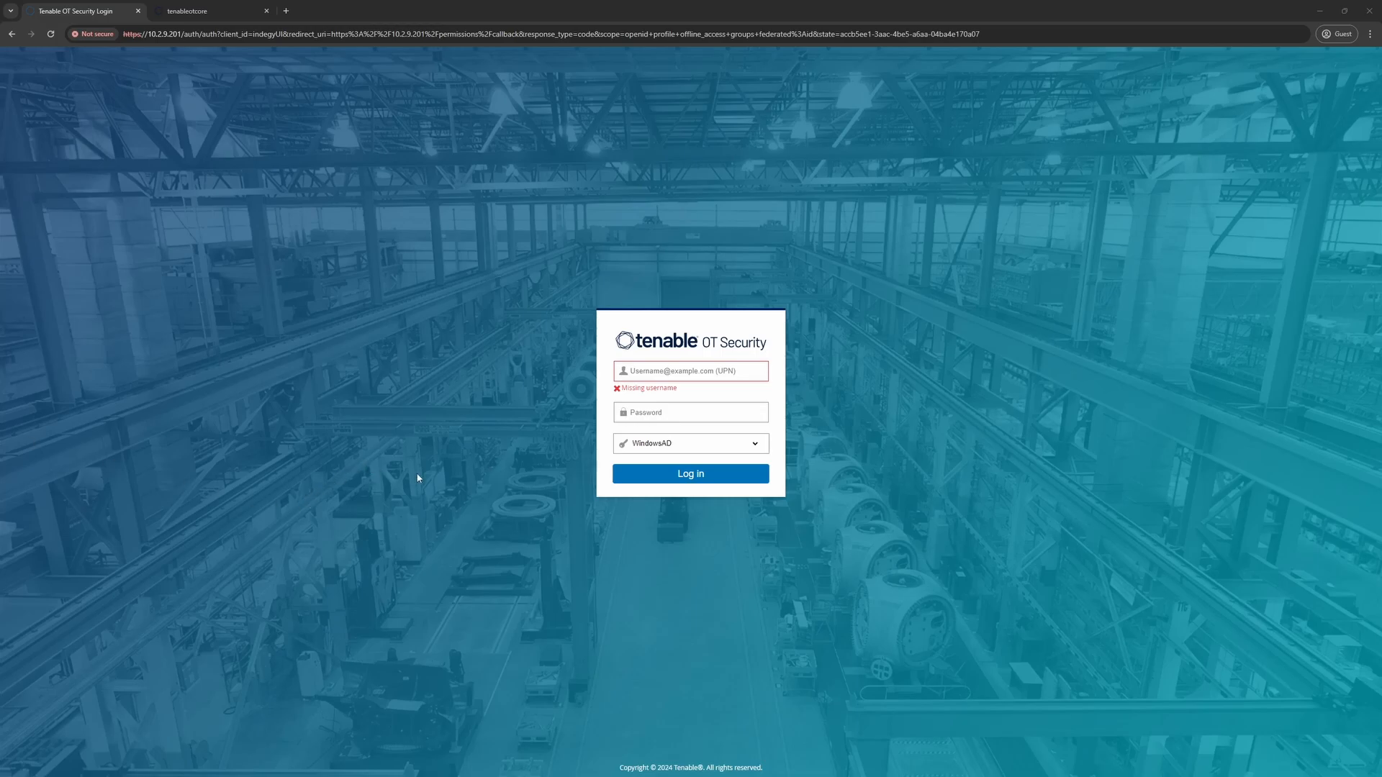
Sign in with a local user account and open Inventory > All Assets, listing 348 assets
{"action": "left_click", "coordinate": [662, 447]}
{"action": "left_click", "coordinate": [660, 469]}
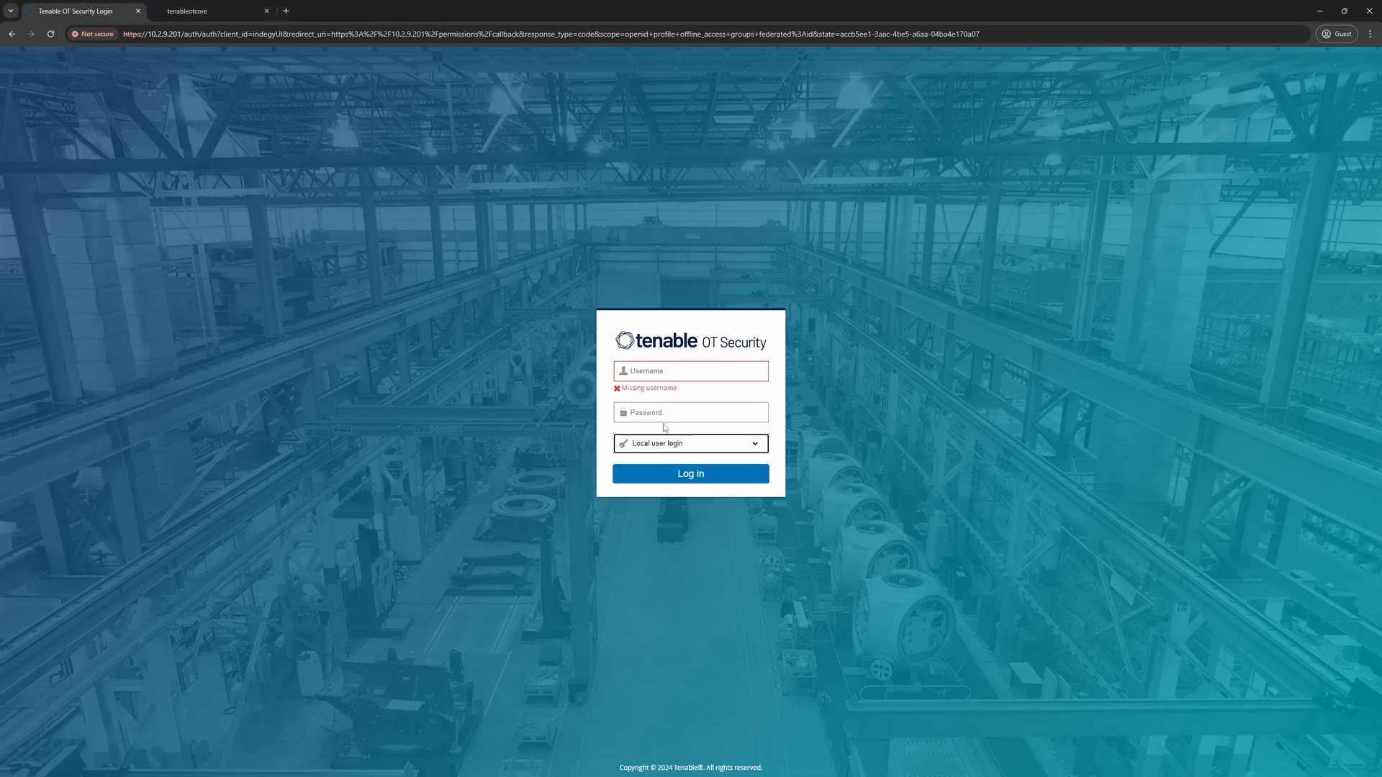
{"action": "left_click", "coordinate": [653, 372]}
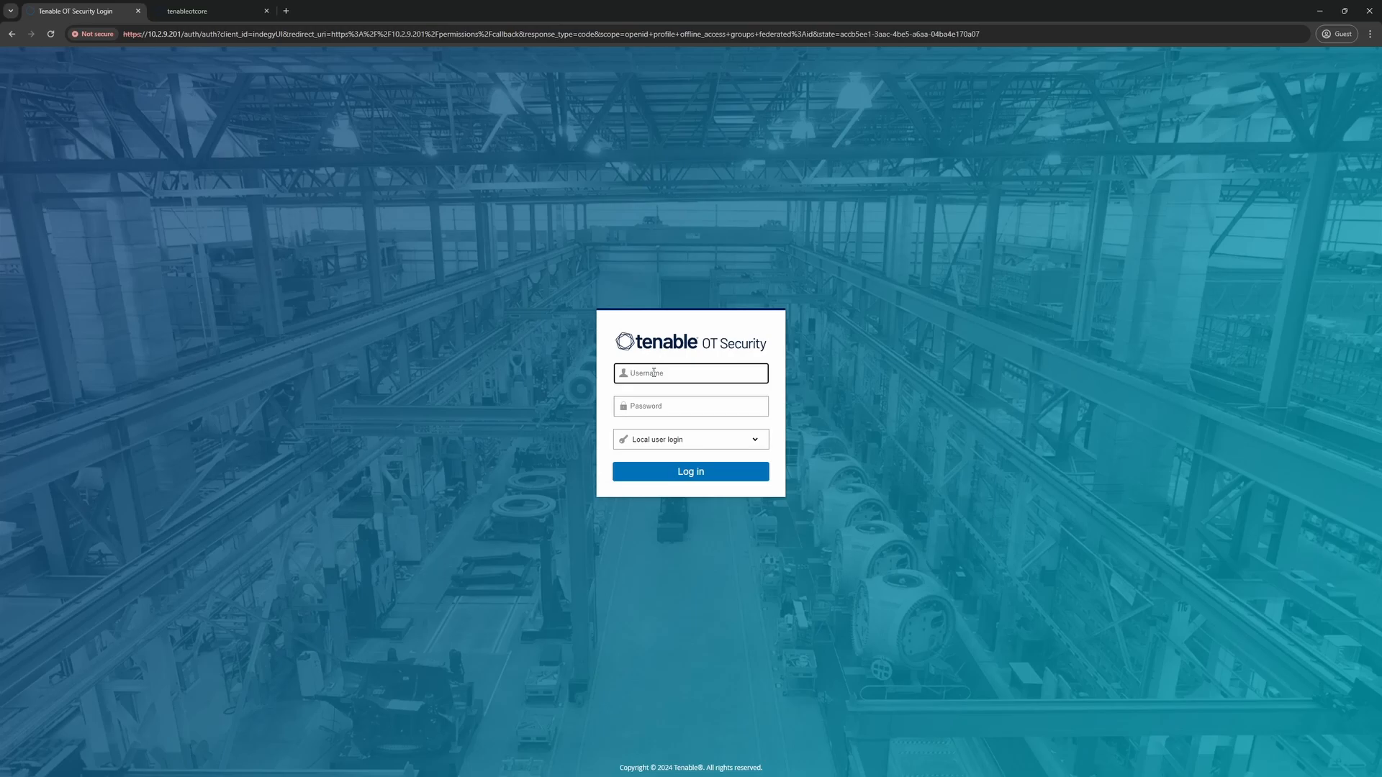
{"action": "type", "text": "otadmin"}
{"action": "key", "text": "Tab"}
{"action": "type", "text": "•••••••••••••••"}
{"action": "key", "text": "Return"}
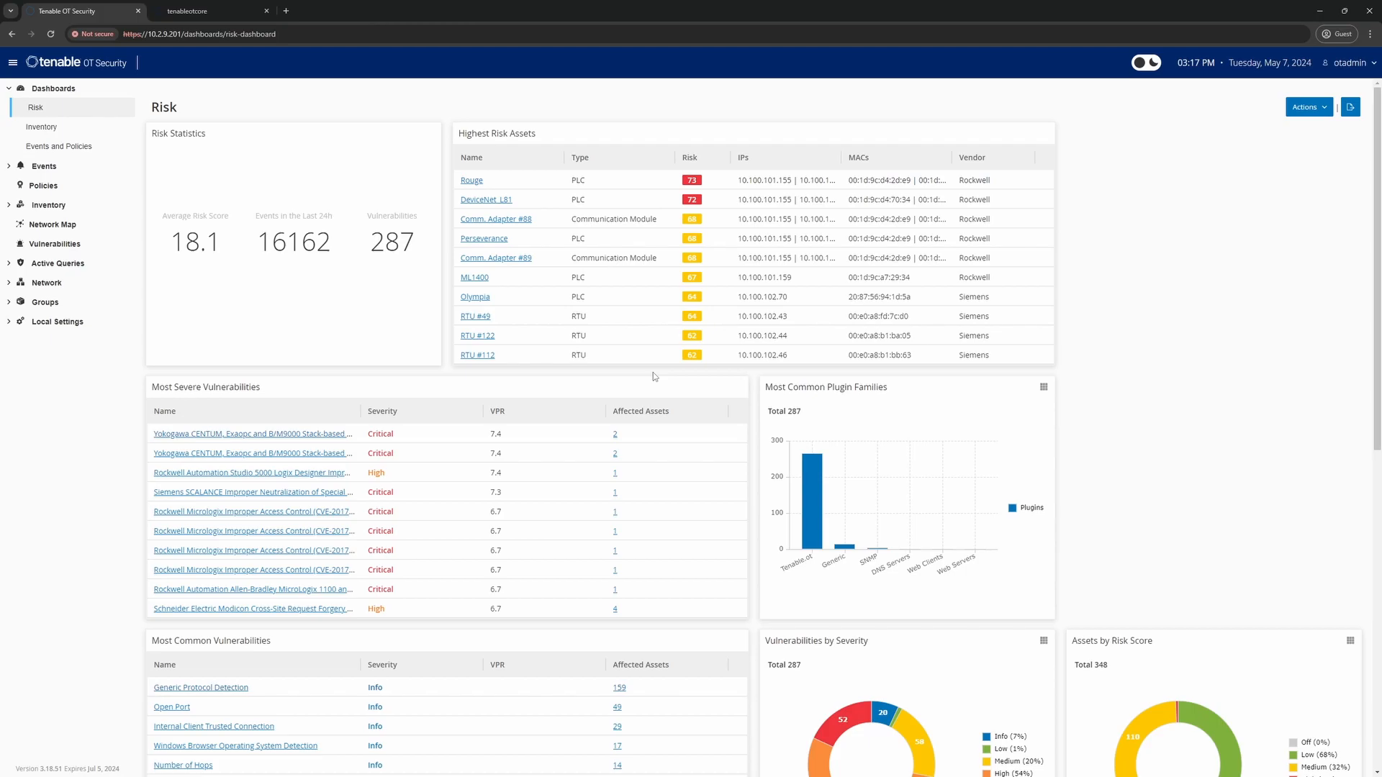
{"action": "left_click", "coordinate": [49, 205]}
{"action": "left_click", "coordinate": [45, 225]}
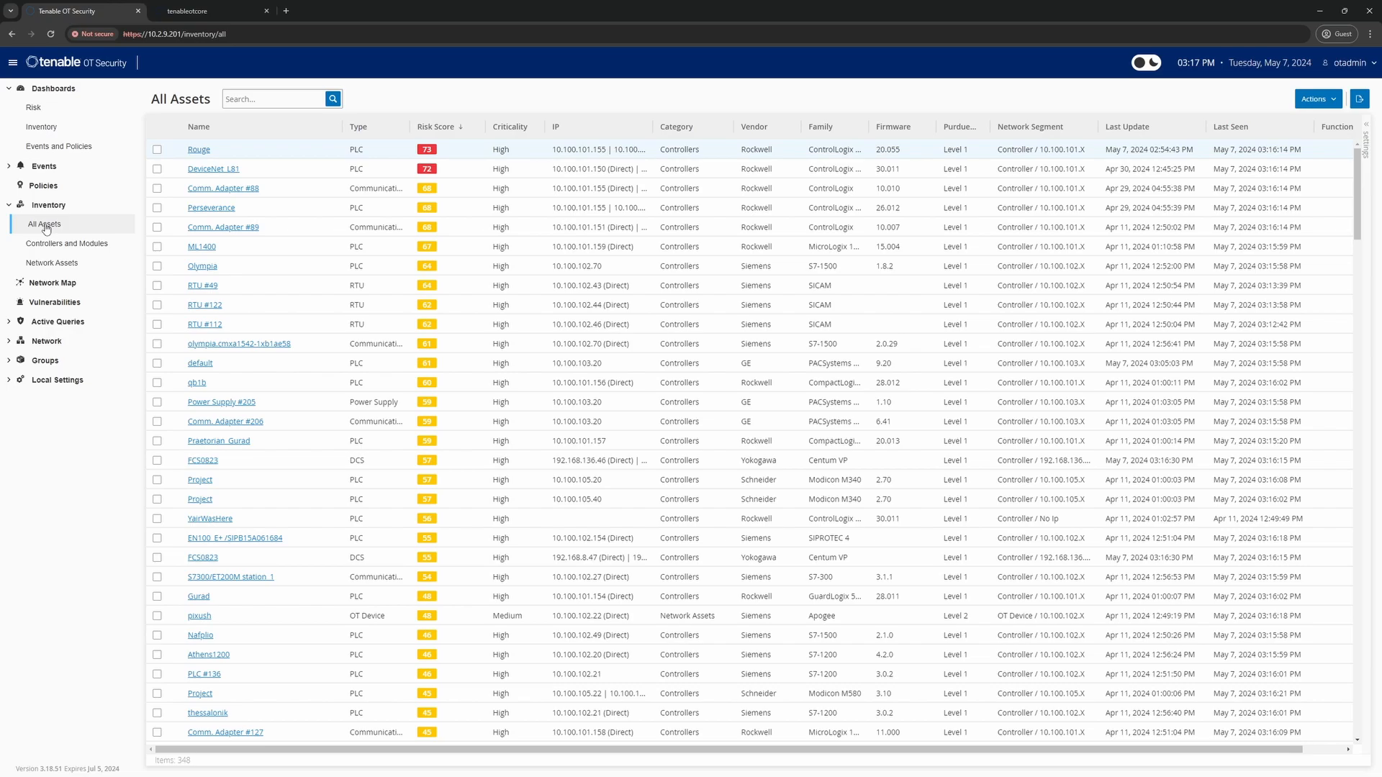
Sort assets by IP and apply an IP list filter for 192.168.136.0/24
{"action": "left_click", "coordinate": [640, 131]}
{"action": "left_click", "coordinate": [644, 128]}
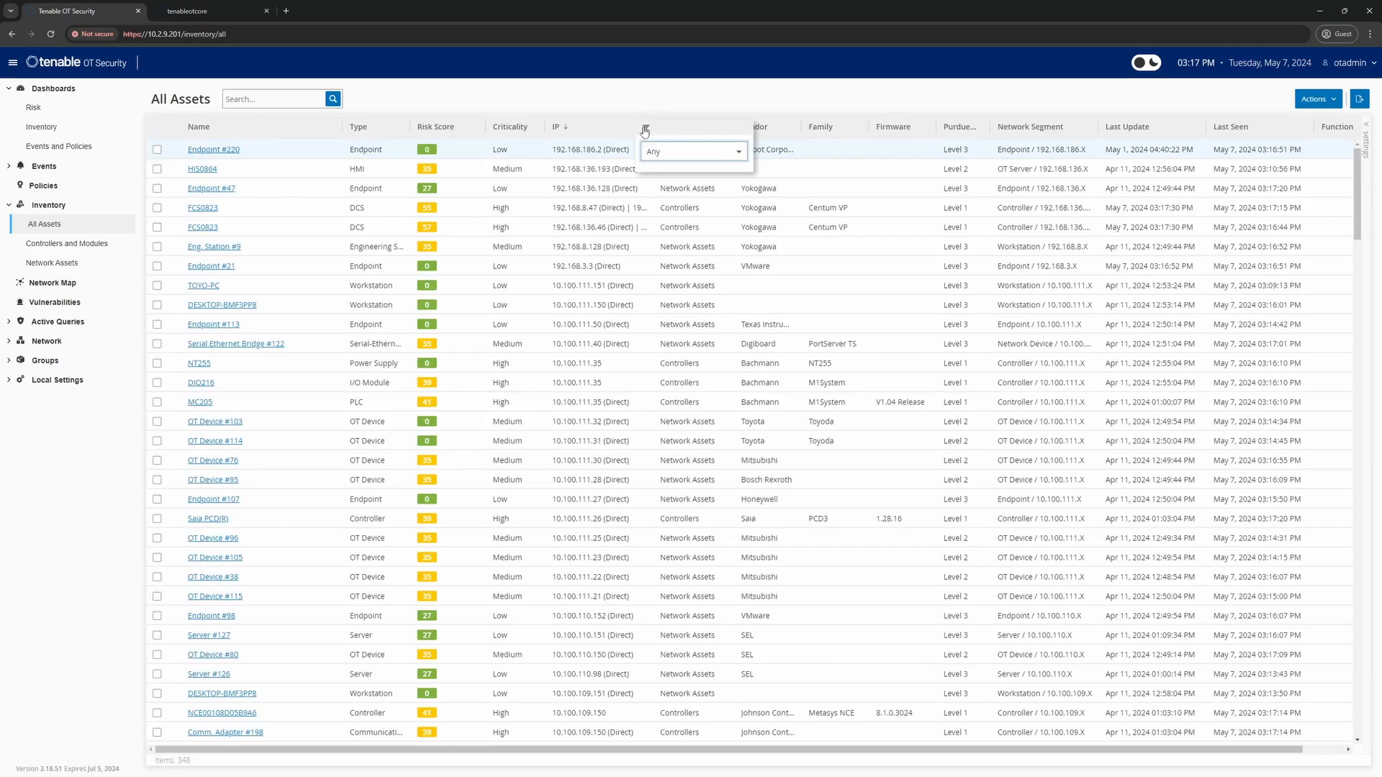
{"action": "left_click", "coordinate": [663, 151]}
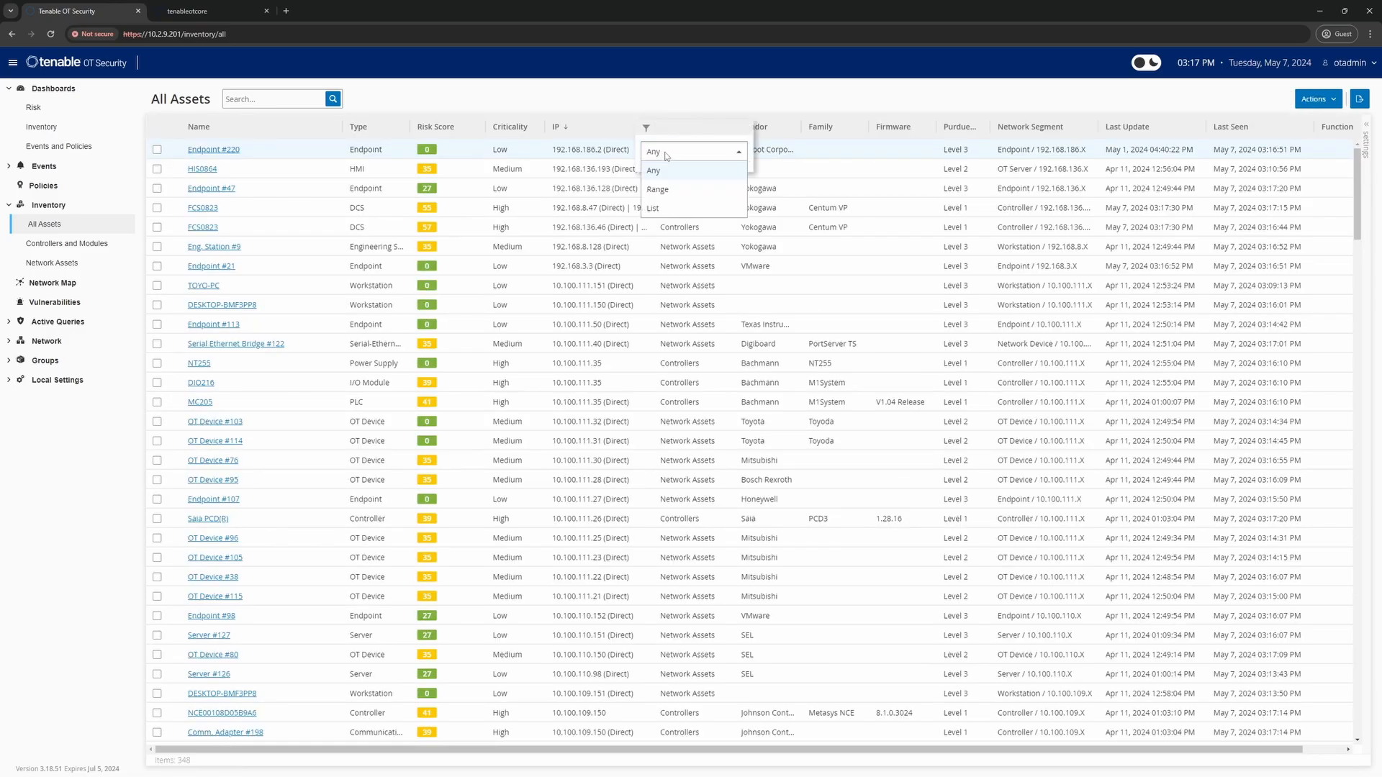
{"action": "left_click", "coordinate": [663, 210]}
{"action": "left_click", "coordinate": [660, 223]}
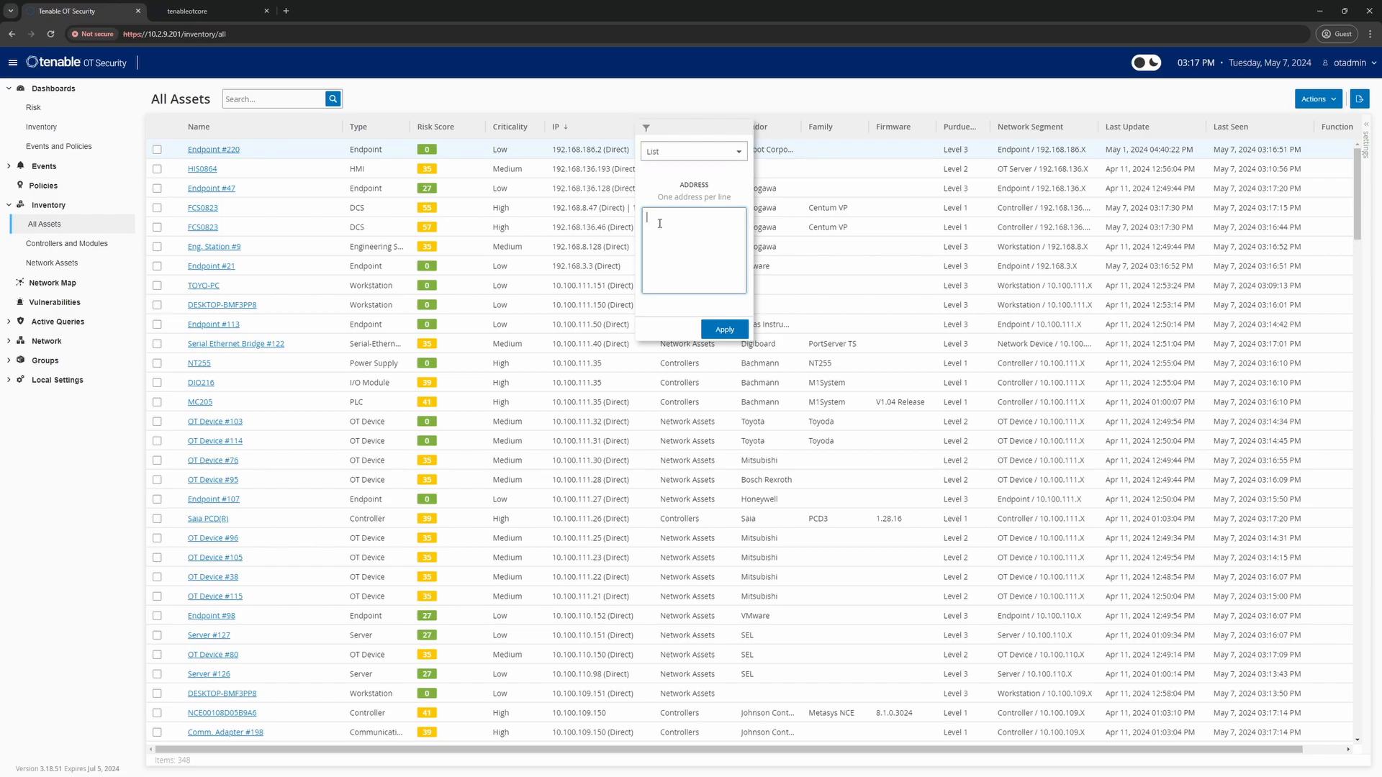
{"action": "type", "text": "192"}
{"action": "type", "text": ".1"}
{"action": "type", "text": "68"}
{"action": "type", "text": ".12"}
{"action": "type", "text": "36"}
{"action": "type", "text": ".0"}
{"action": "type", "text": "/24"}
{"action": "left_click", "coordinate": [724, 329]}
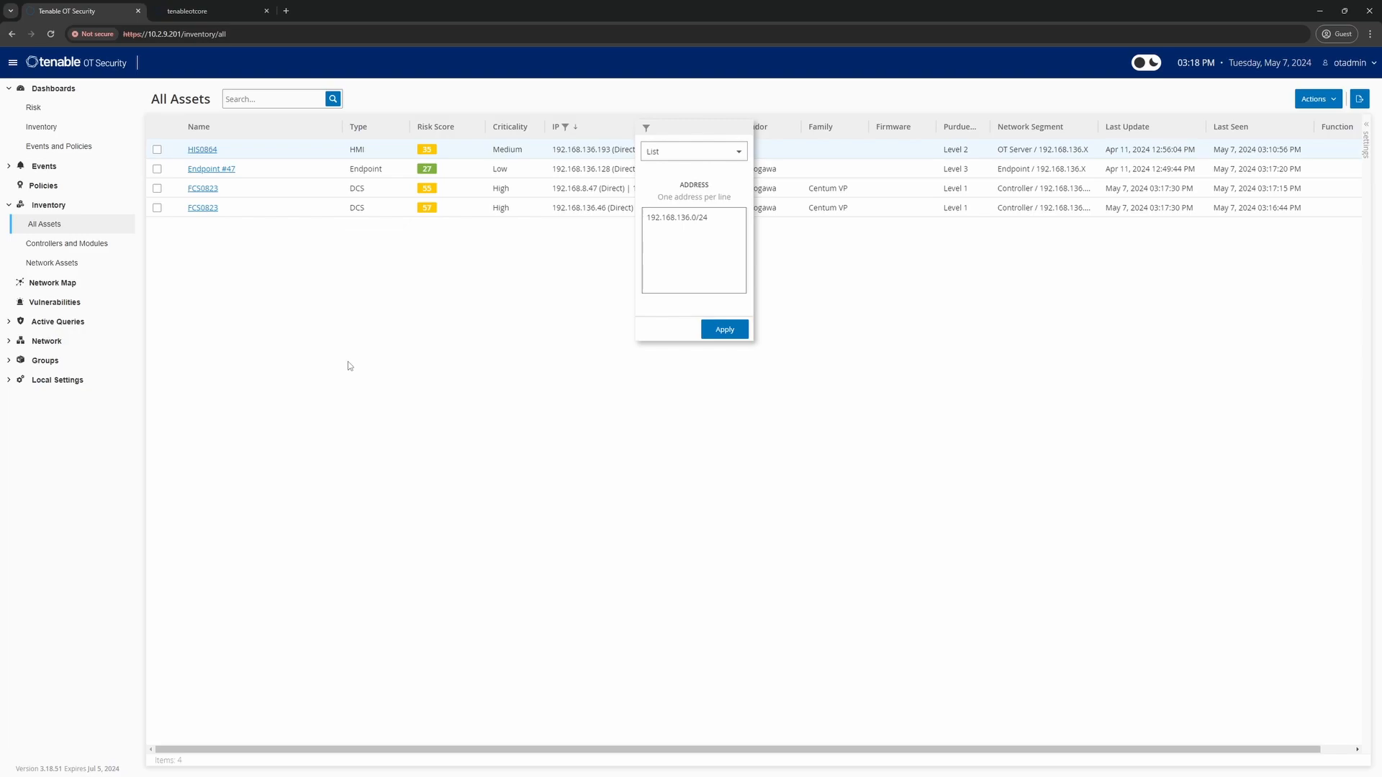
Widen the IP filter to 192.168.0.0/16, leaving seven assets listed
{"action": "left_click", "coordinate": [689, 218]}
{"action": "key", "text": "BackSpace"}
{"action": "key", "text": "BackSpace"}
{"action": "key", "text": "BackSpace"}
{"action": "type", "text": "0/"}
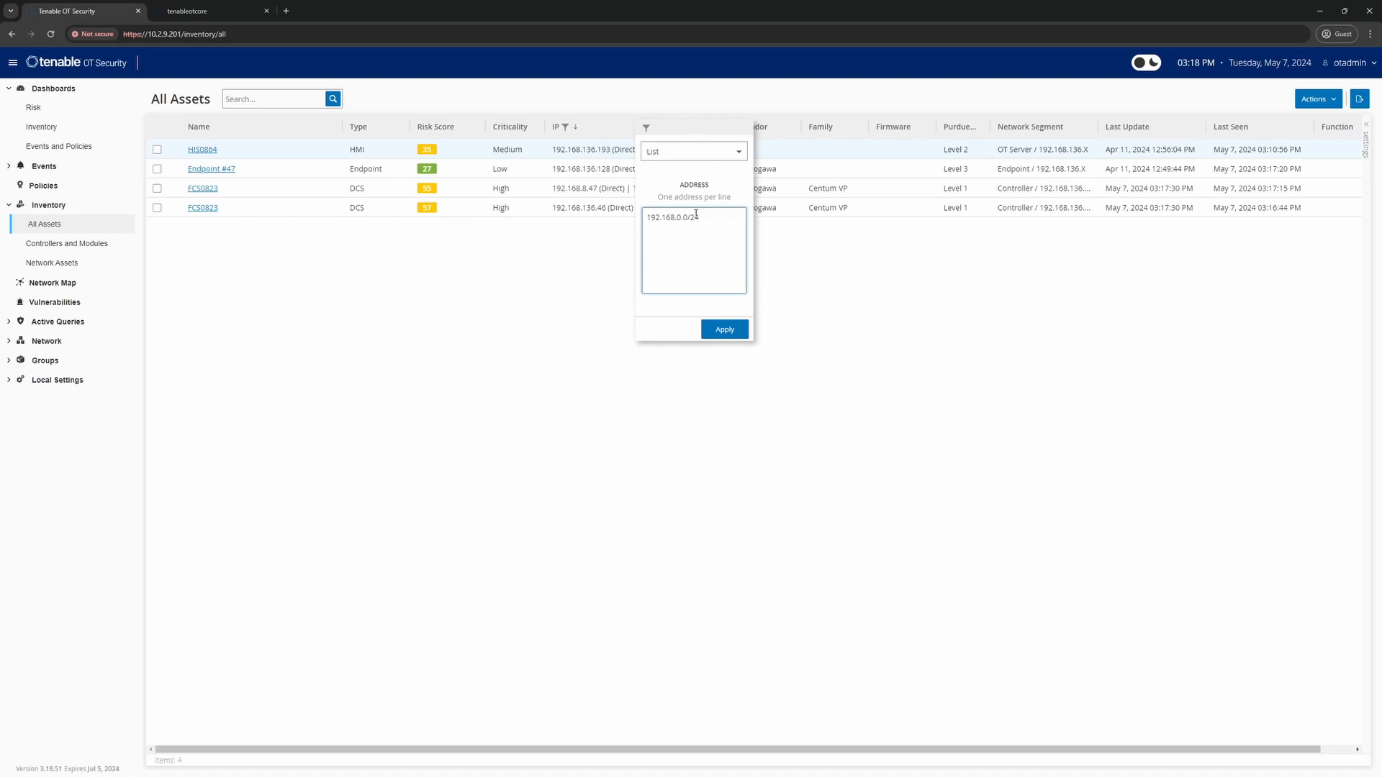
{"action": "type", "text": "1"}
{"action": "left_click", "coordinate": [725, 329]}
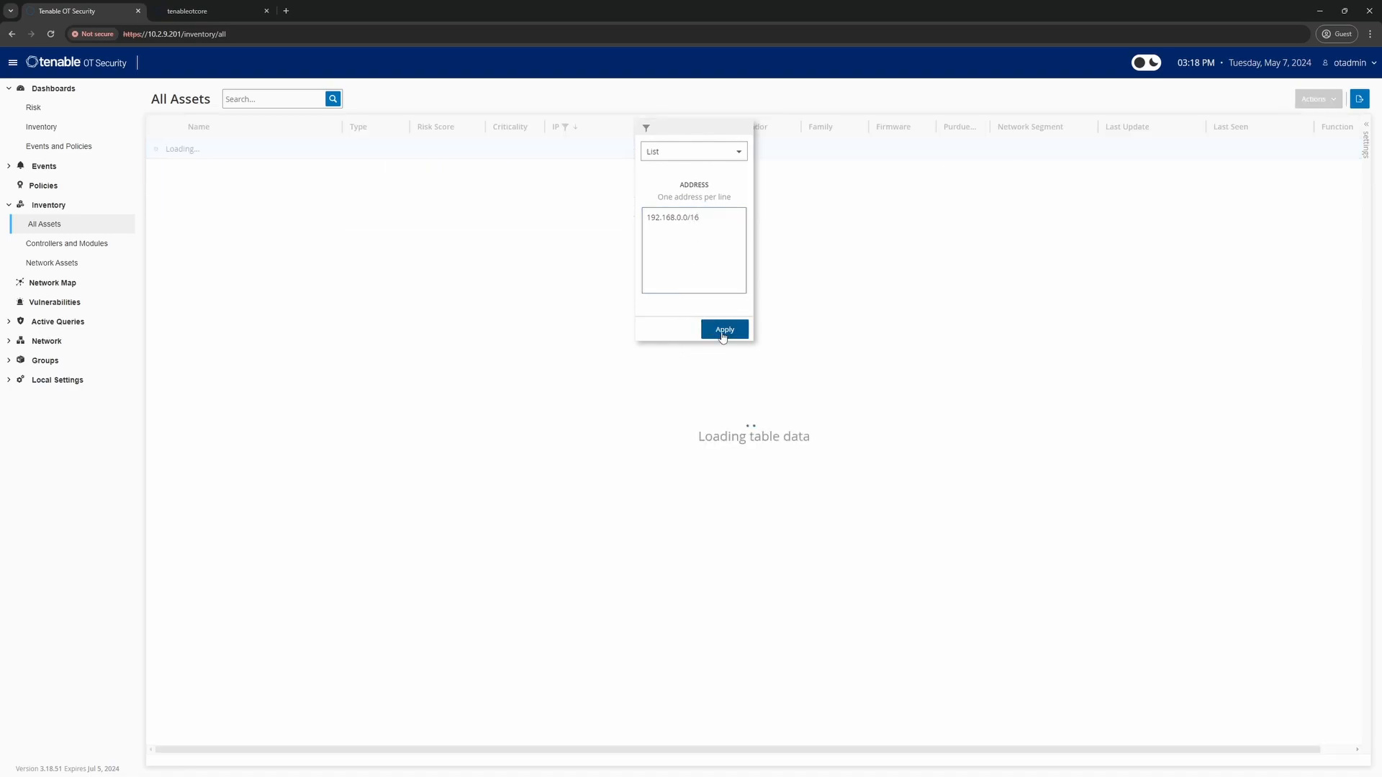
{"action": "left_click", "coordinate": [465, 438]}
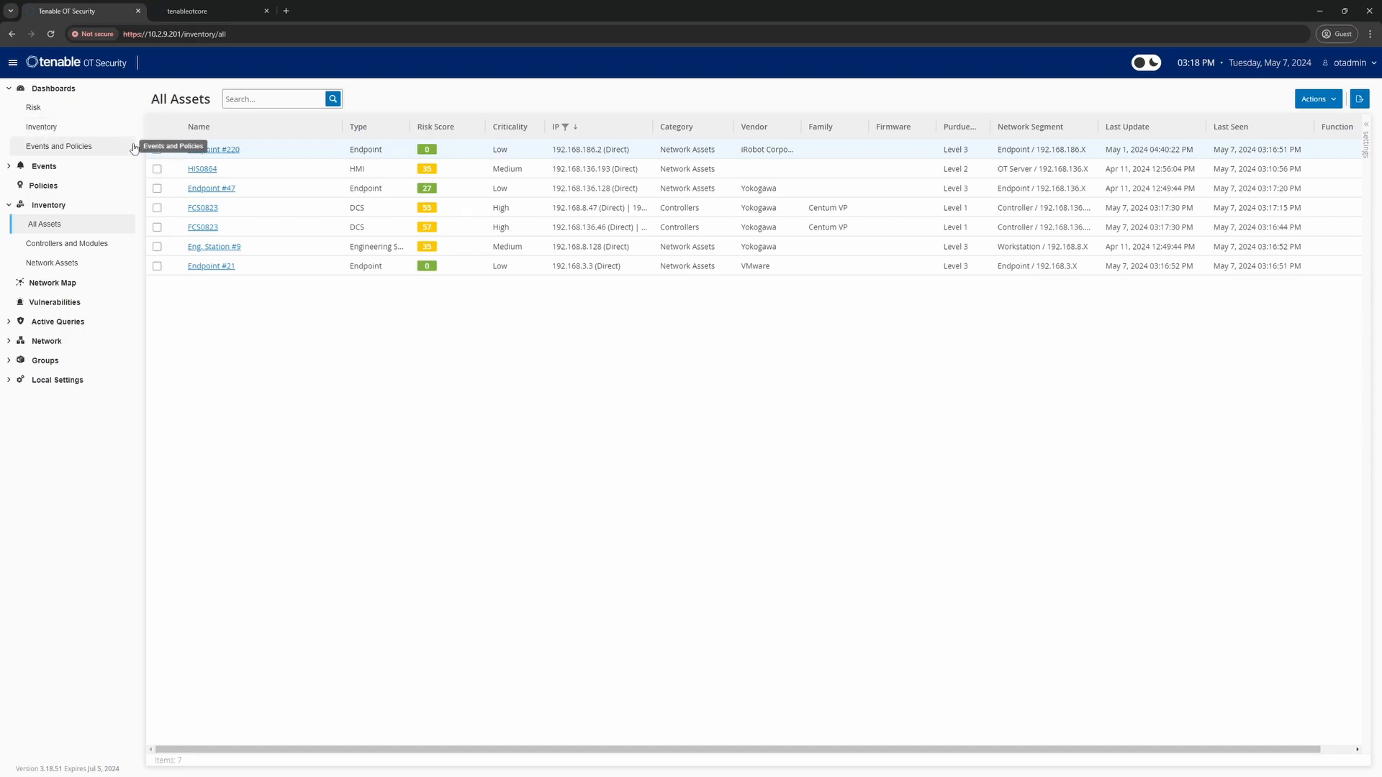
Select all seven 192.168 assets and hide them with the comment 'For Removal'
{"action": "left_click", "coordinate": [157, 149]}
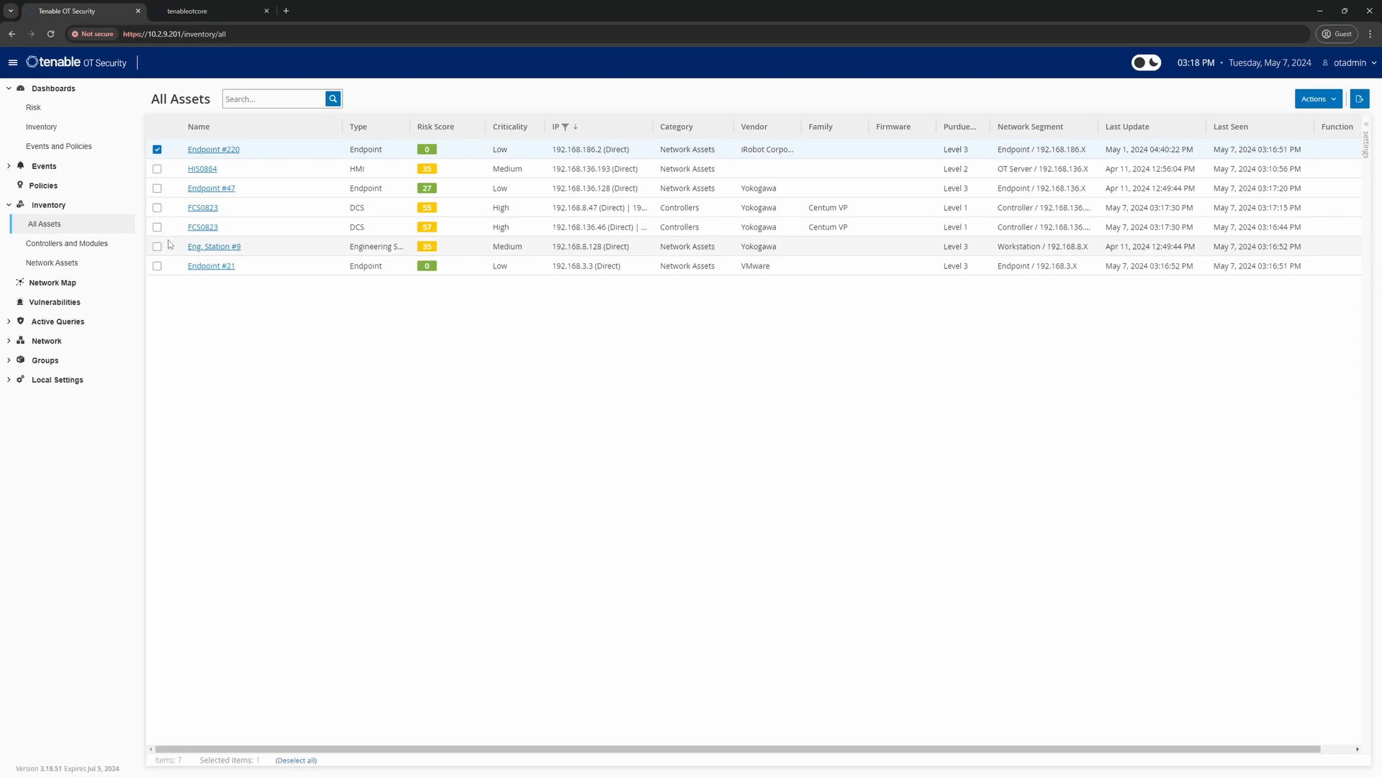
{"action": "left_click", "coordinate": [157, 265], "text": "shift"}
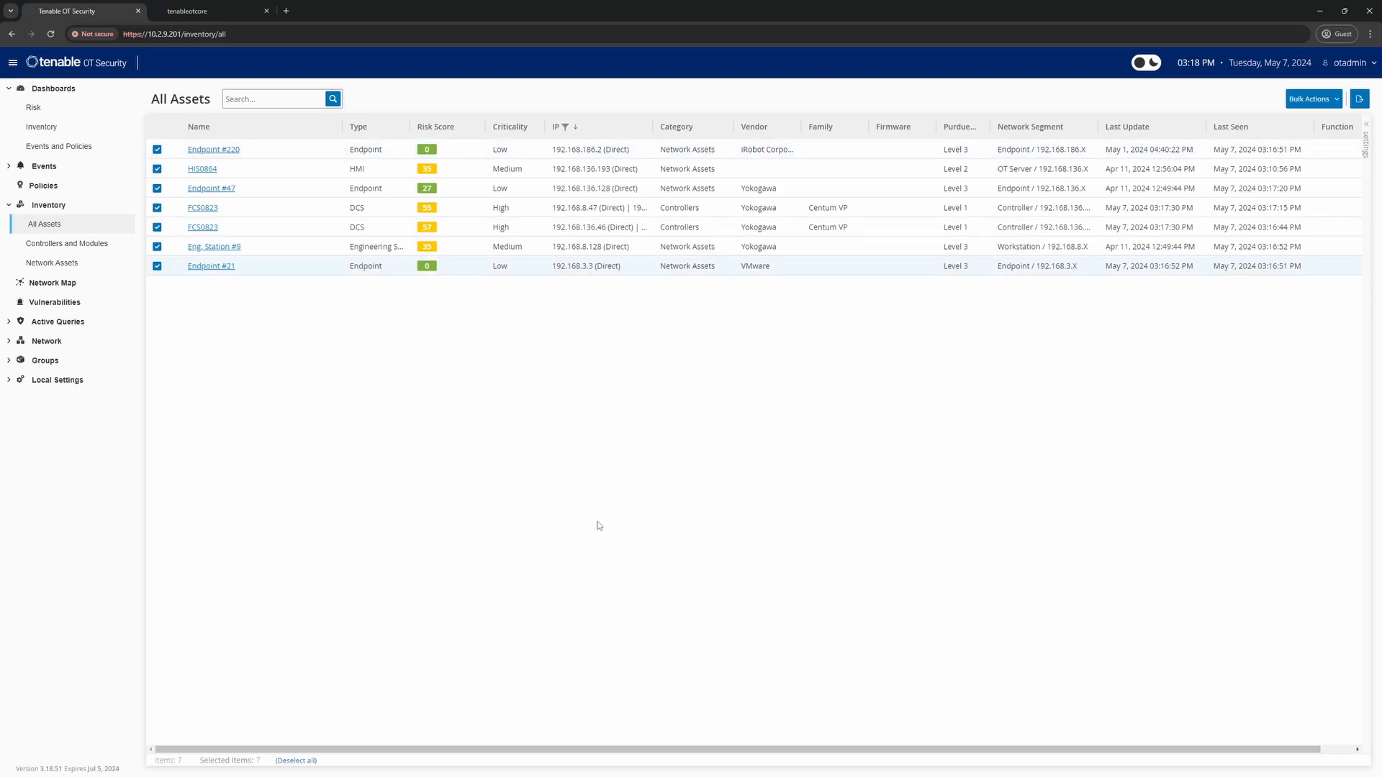
{"action": "left_click", "coordinate": [1311, 99]}
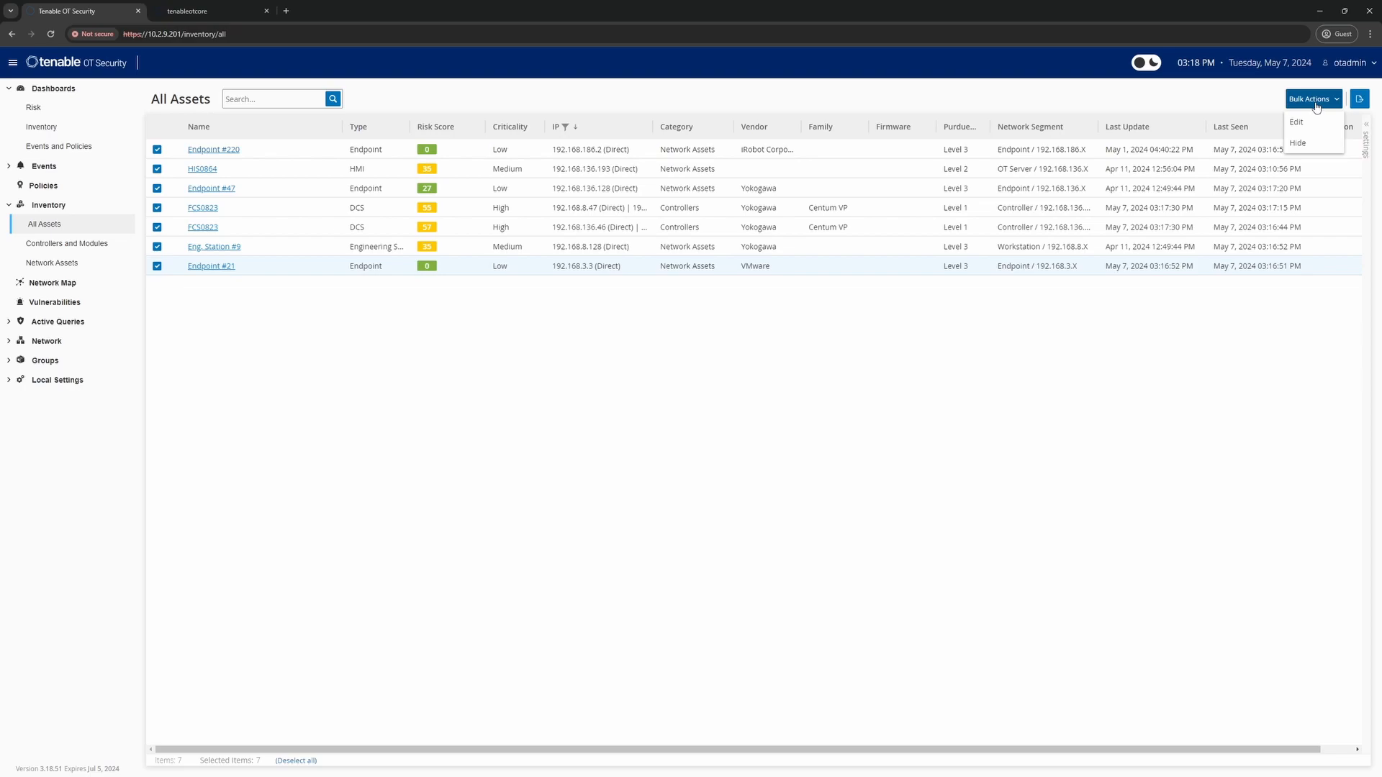
{"action": "left_click", "coordinate": [1296, 149]}
{"action": "left_click", "coordinate": [1194, 181]}
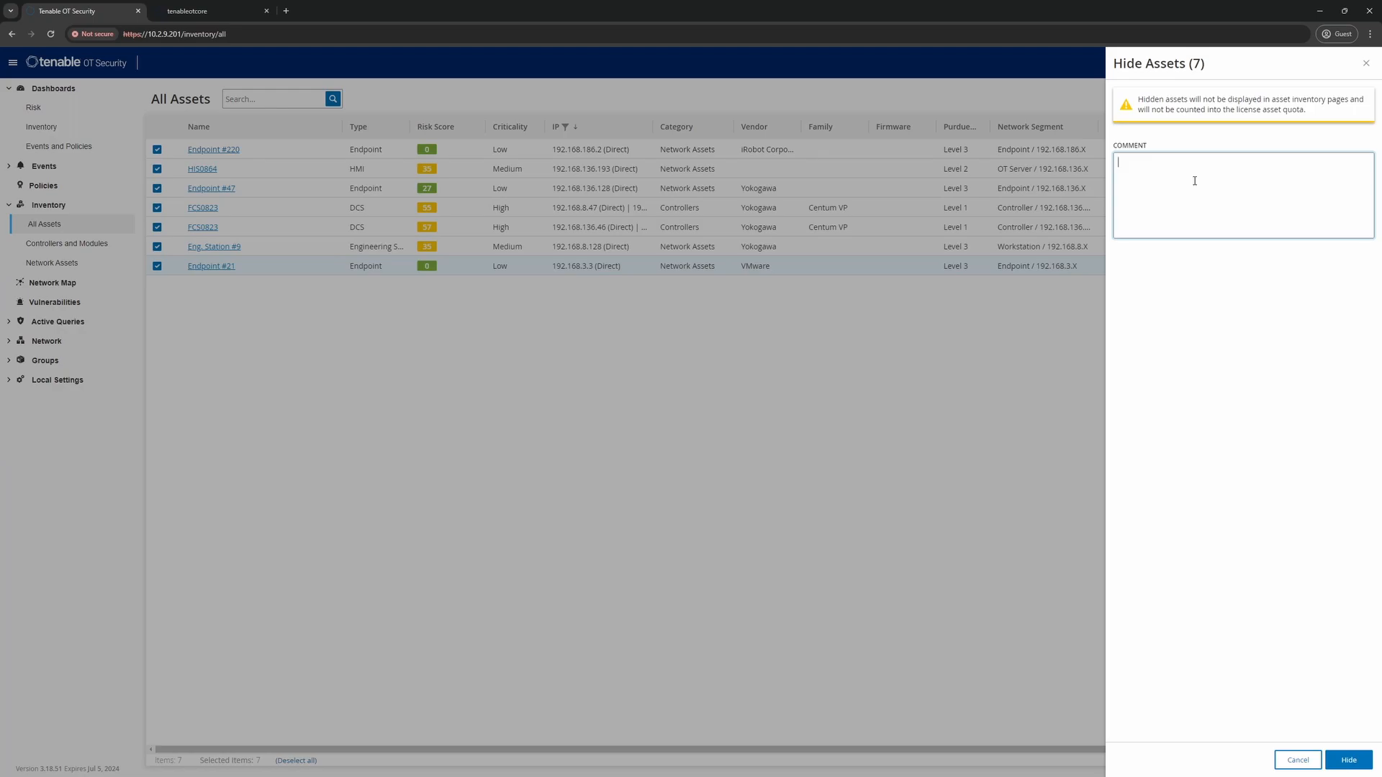
{"action": "type", "text": "For Removal"}
{"action": "left_click", "coordinate": [1349, 761]}
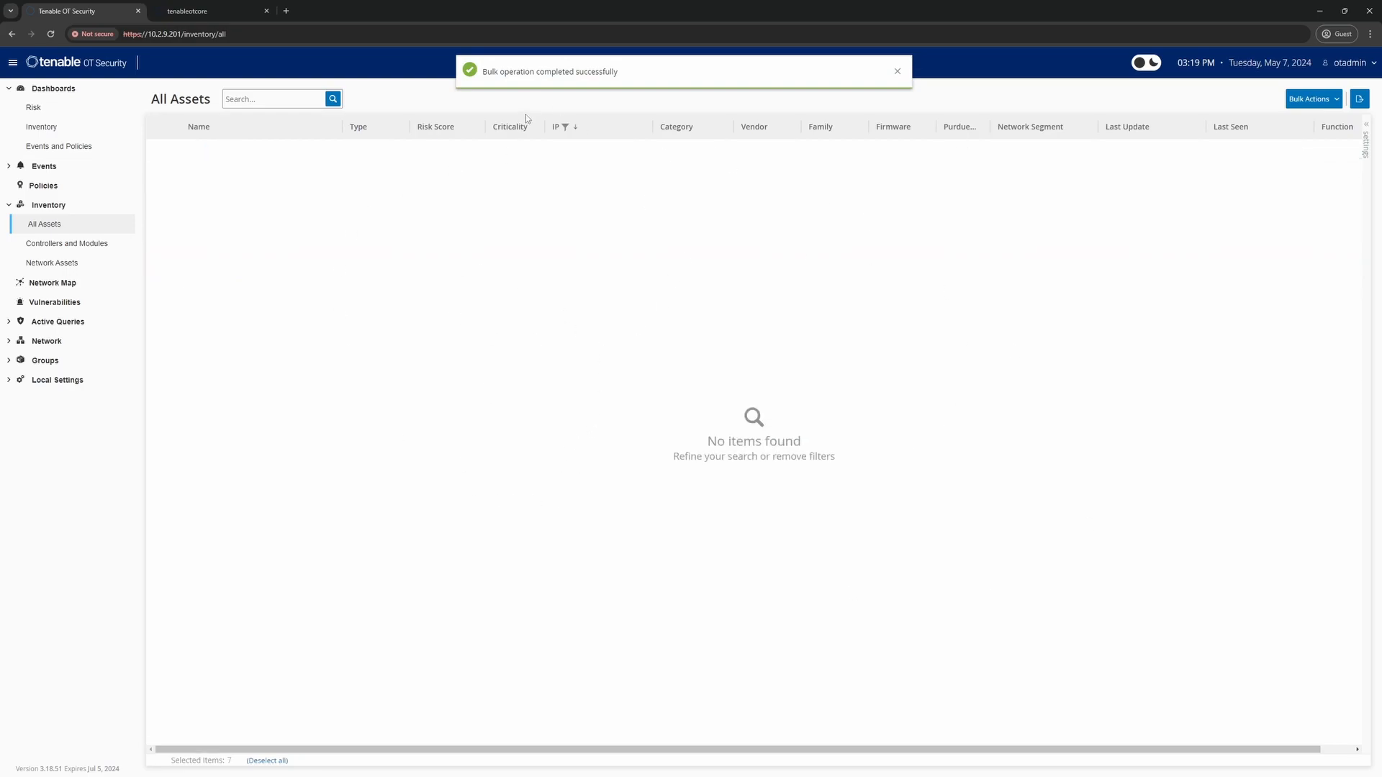
Reset the IP filter to Any to list 341 assets, then expand Local Settings > Environment Configuration
{"action": "left_click", "coordinate": [644, 126]}
{"action": "left_click", "coordinate": [693, 152]}
{"action": "left_click", "coordinate": [685, 173]}
{"action": "left_click", "coordinate": [723, 186]}
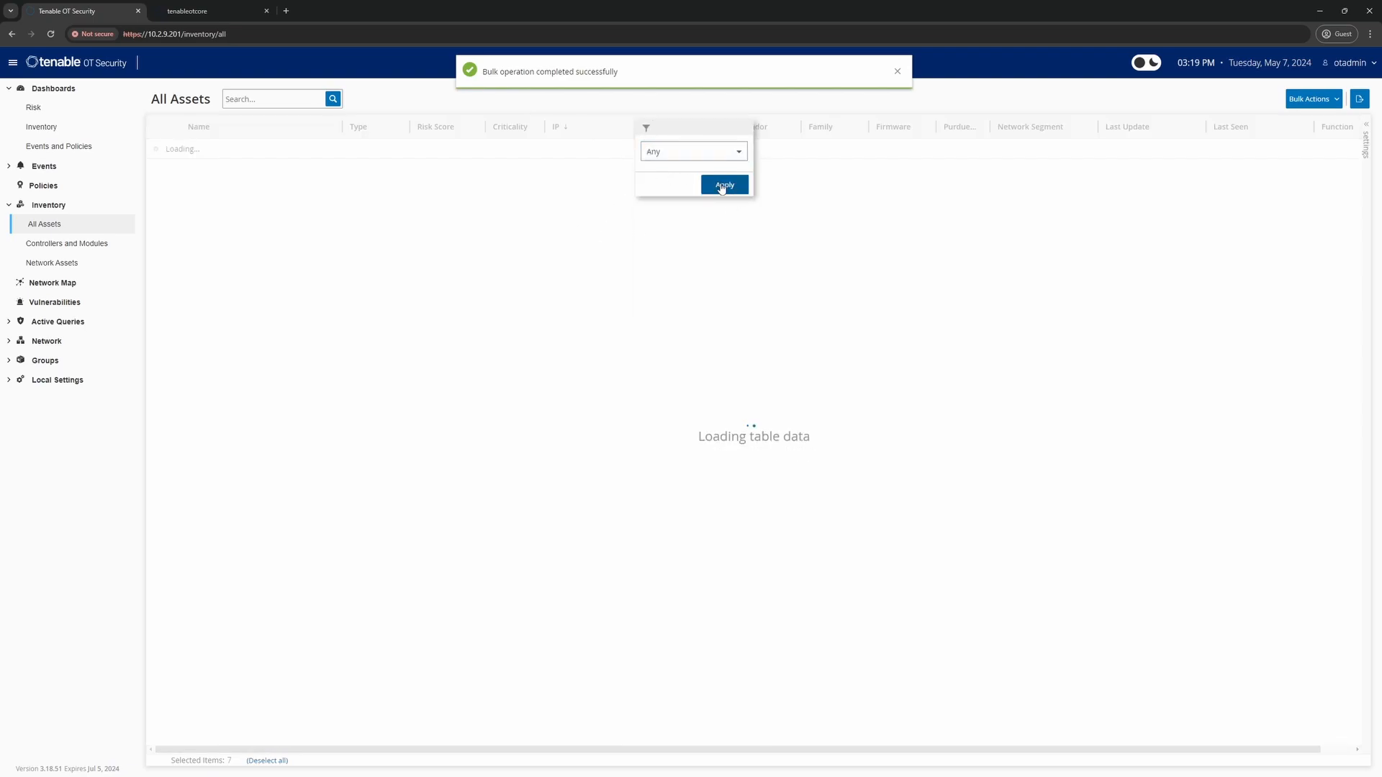
{"action": "left_click", "coordinate": [550, 94]}
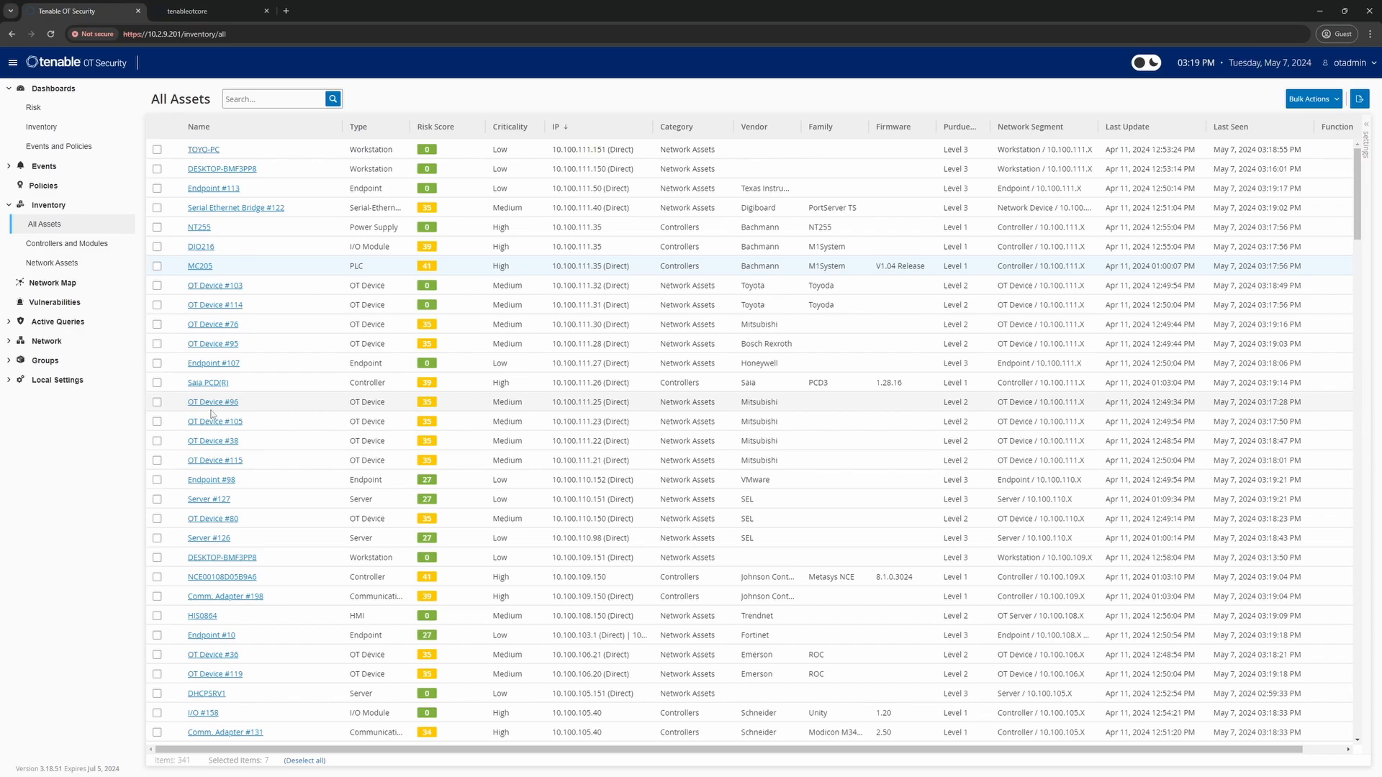
{"action": "left_click", "coordinate": [41, 383]}
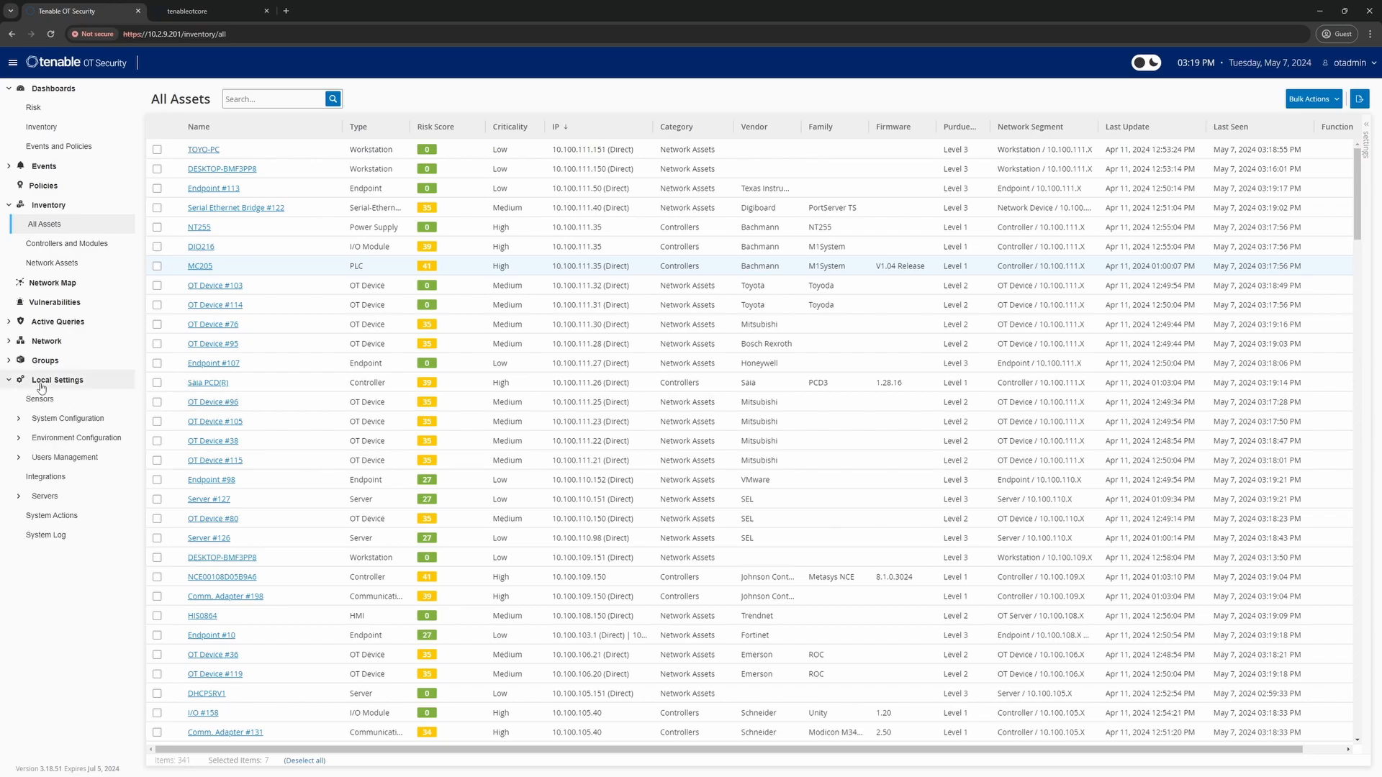
{"action": "left_click", "coordinate": [58, 442]}
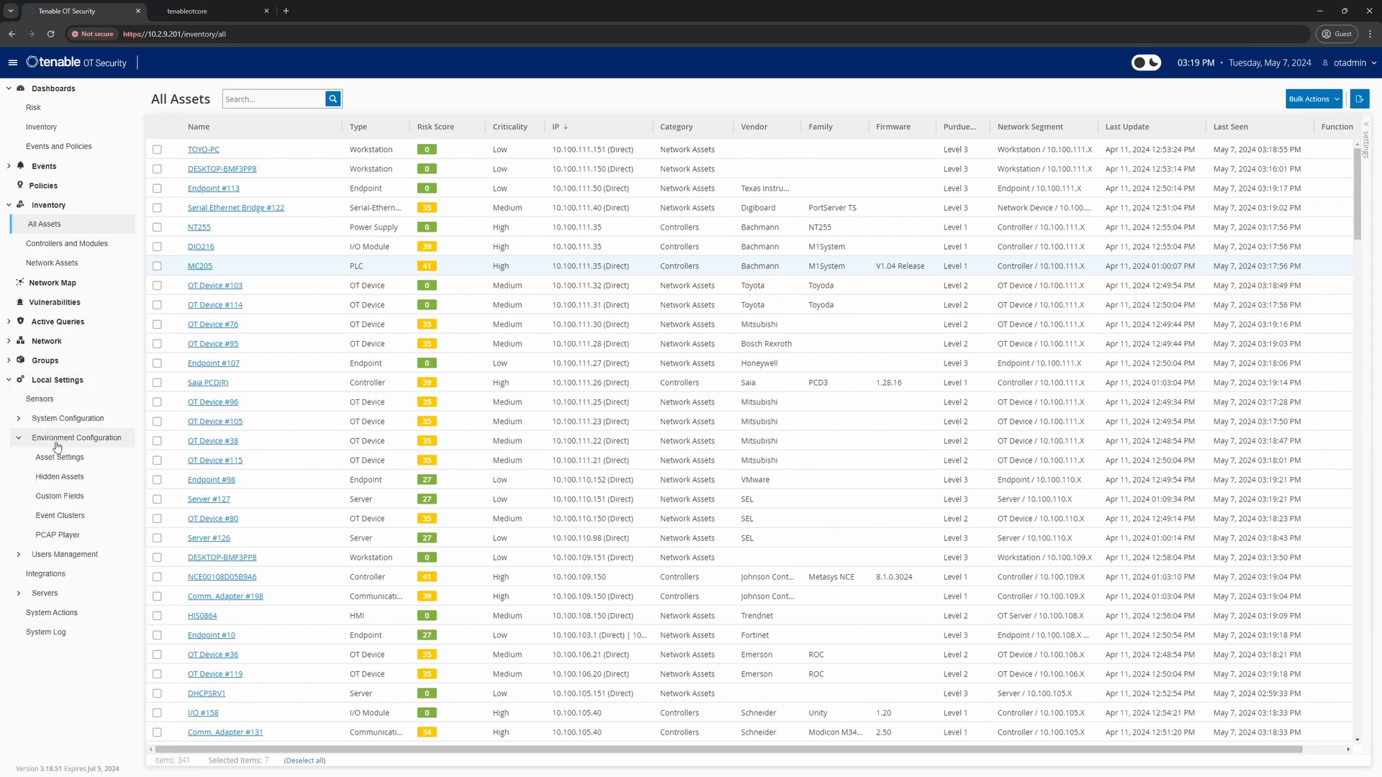
Open Hidden Assets to view the seven assets commented For Removal
{"action": "left_click", "coordinate": [62, 481]}
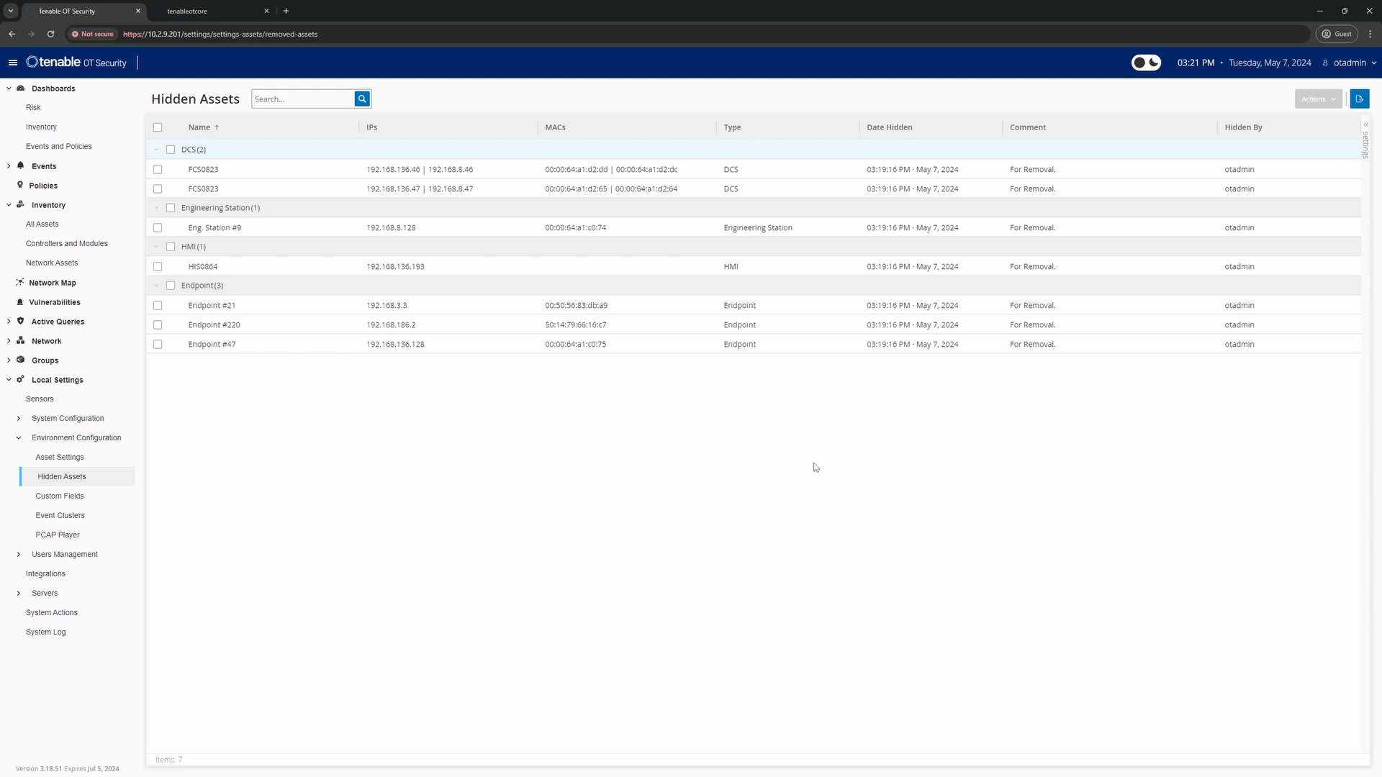
Log in to the Tenable Core web console as admin and authenticate for administrative access
{"action": "left_click", "coordinate": [227, 9]}
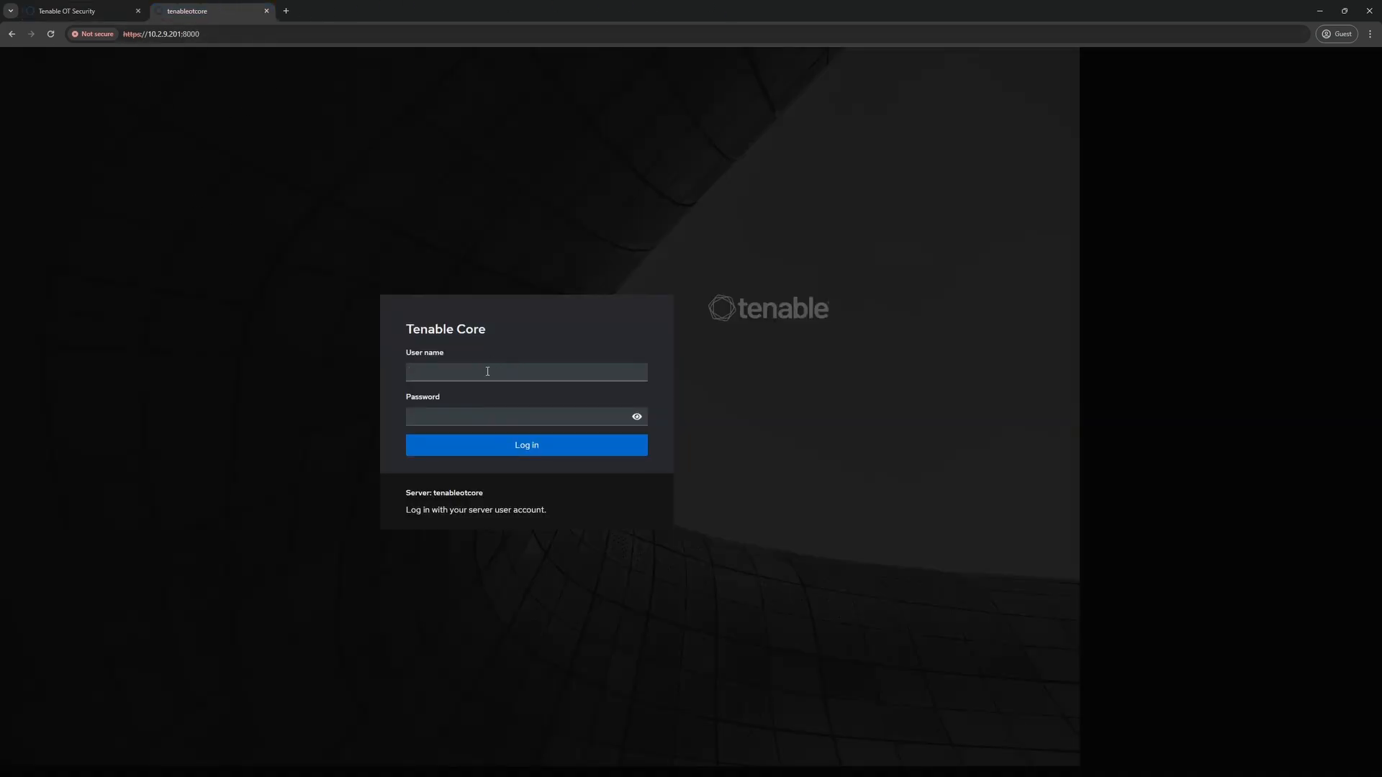
{"action": "type", "text": "admin"}
{"action": "key", "text": "Tab"}
{"action": "type", "text": "•••••••••••••"}
{"action": "key", "text": "Return"}
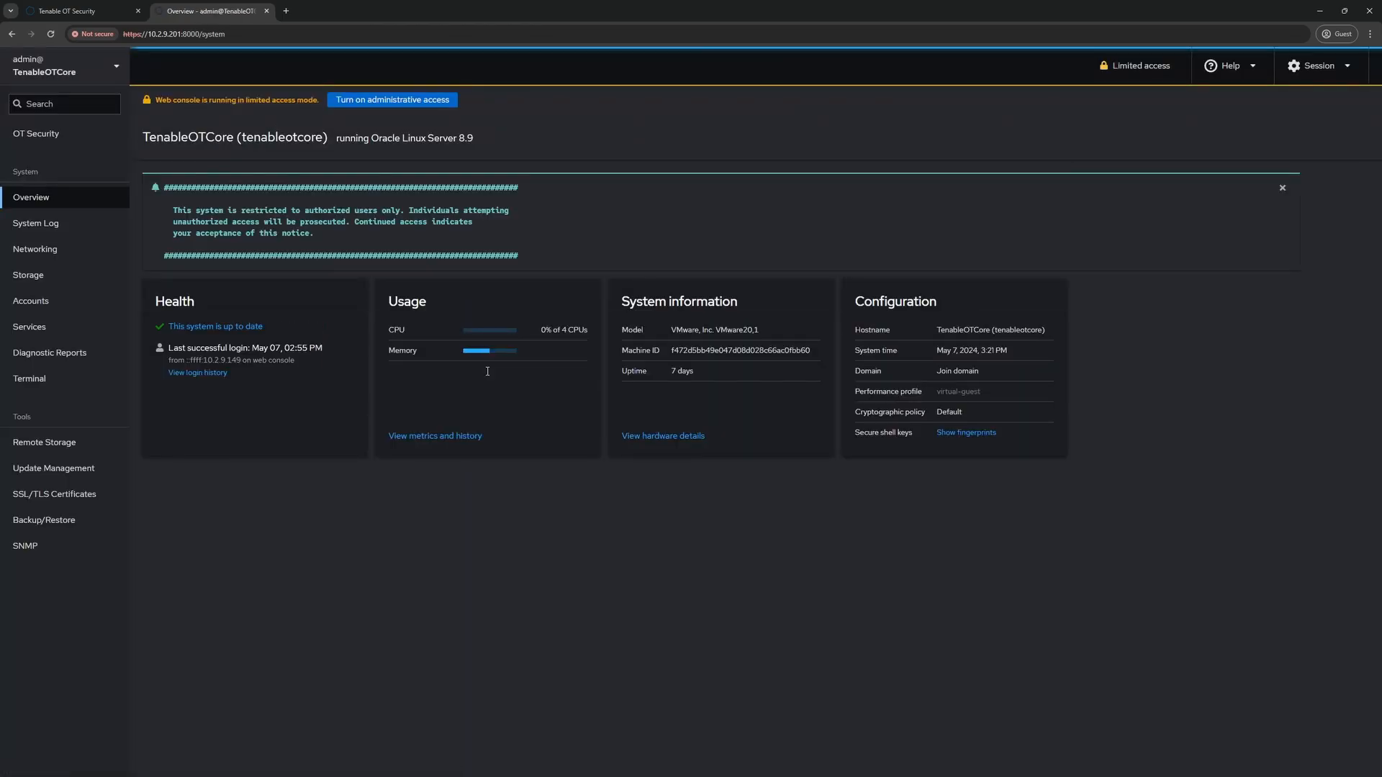
{"action": "left_click", "coordinate": [387, 102]}
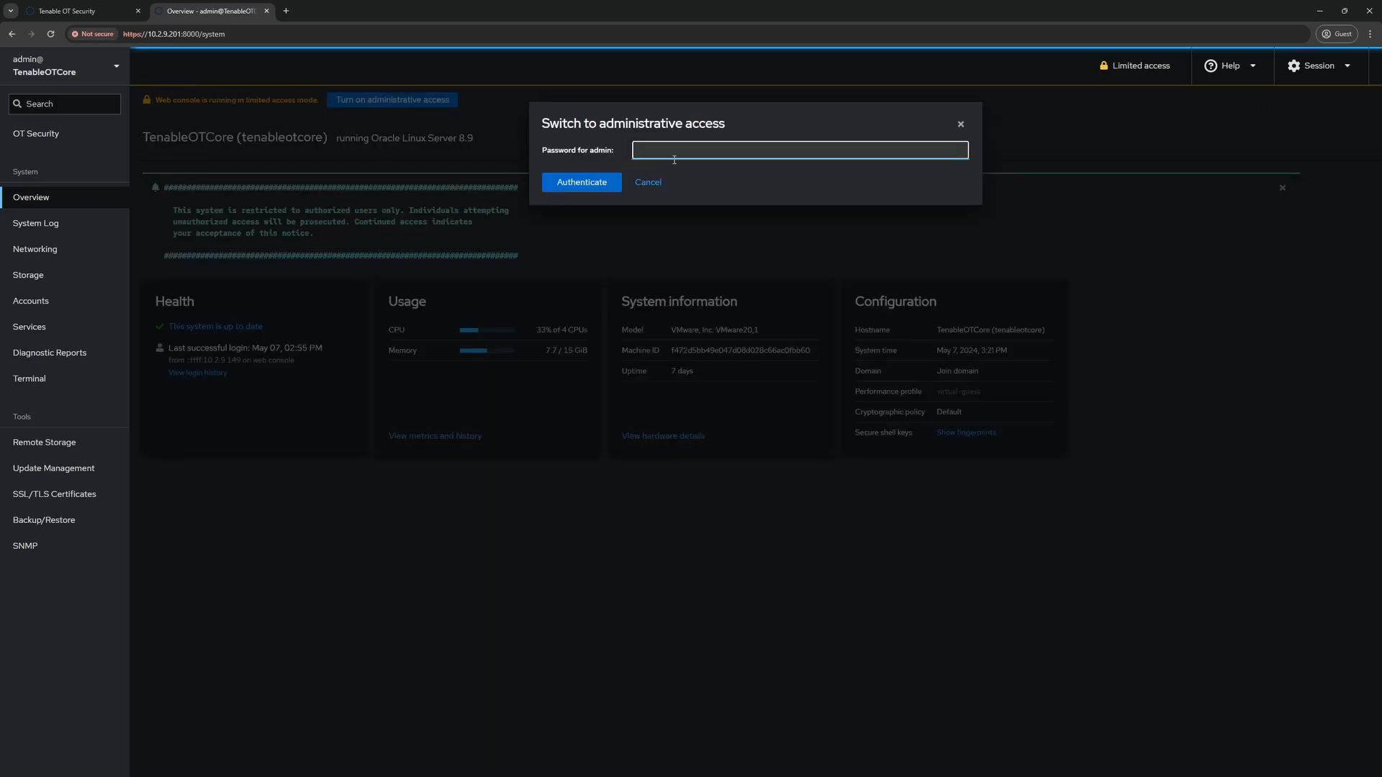
{"action": "type", "text": "•••••••••••••"}
{"action": "key", "text": "Return"}
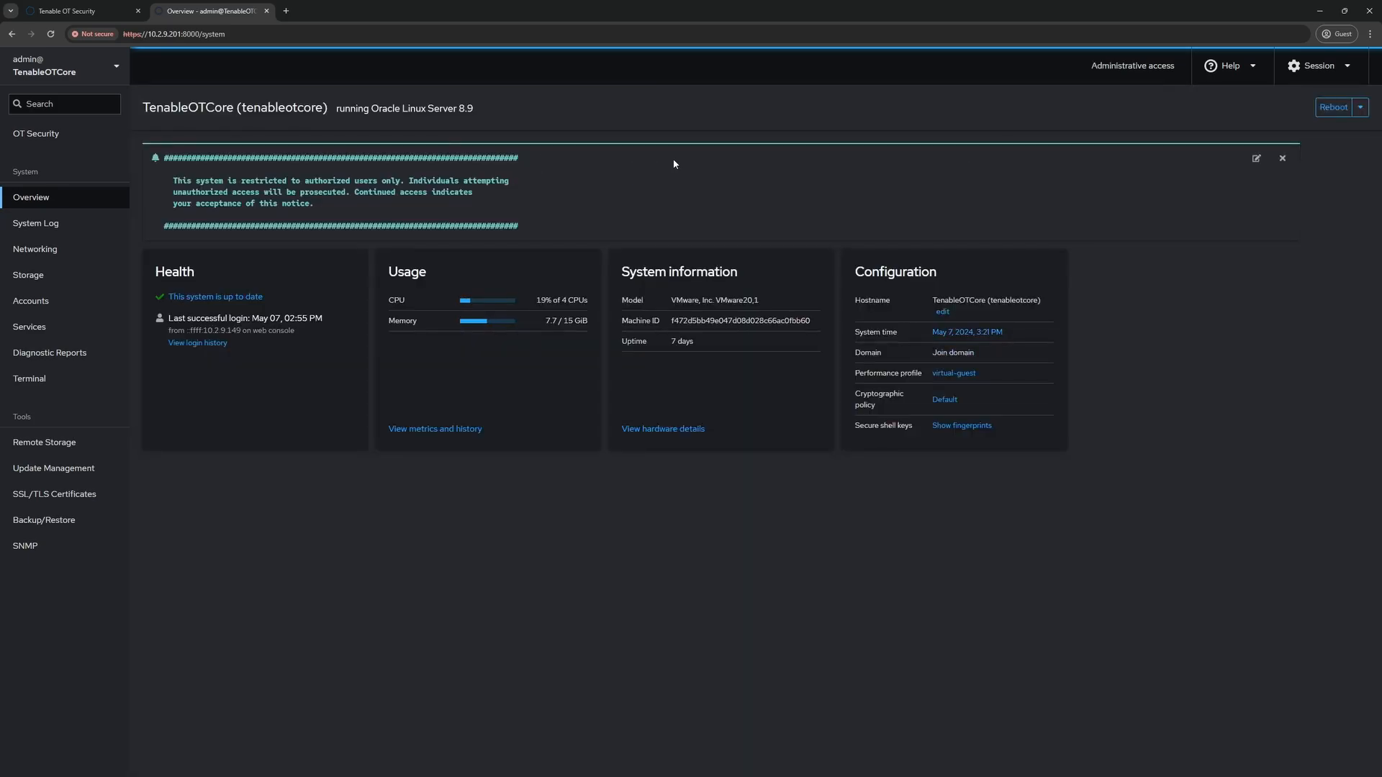
{"action": "left_click", "coordinate": [62, 377]}
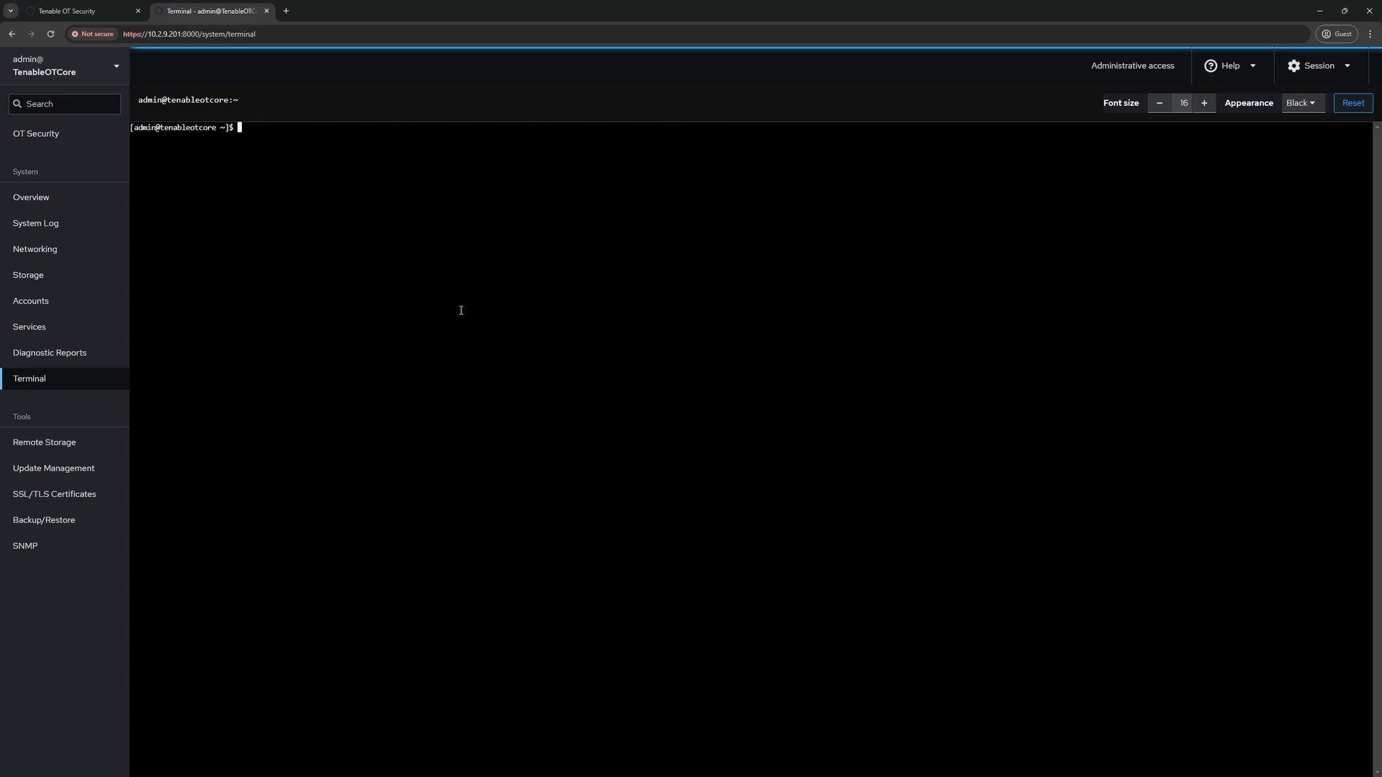
Change to /opt/indegy/tools and list its removal scripts with ls
{"action": "type", "text": "cd /o"}
{"action": "key", "text": "Tab"}
{"action": "type", "text": "in"}
{"action": "key", "text": "Tab"}
{"action": "type", "text": "to"}
{"action": "key", "text": "Tab"}
{"action": "key", "text": "Return"}
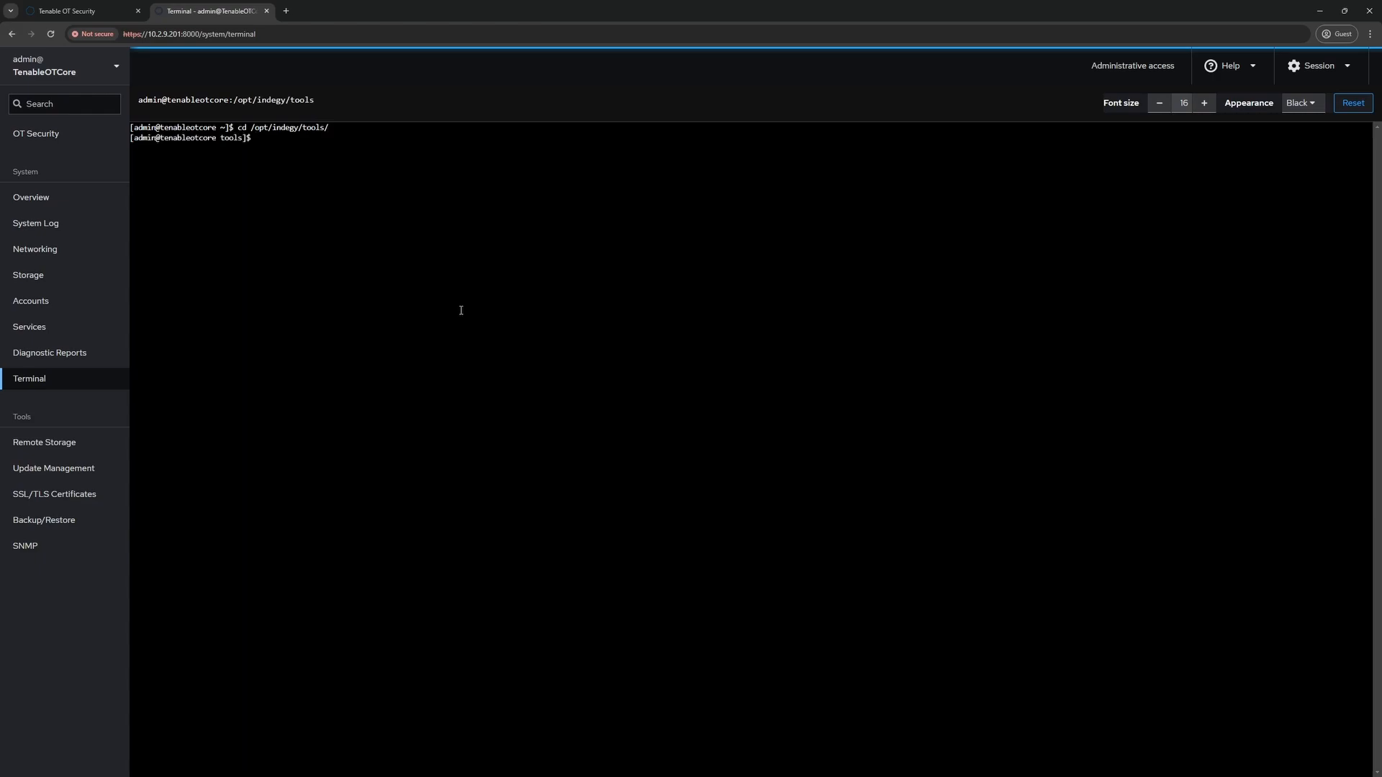
{"action": "type", "text": "ls"}
{"action": "key", "text": "Return"}
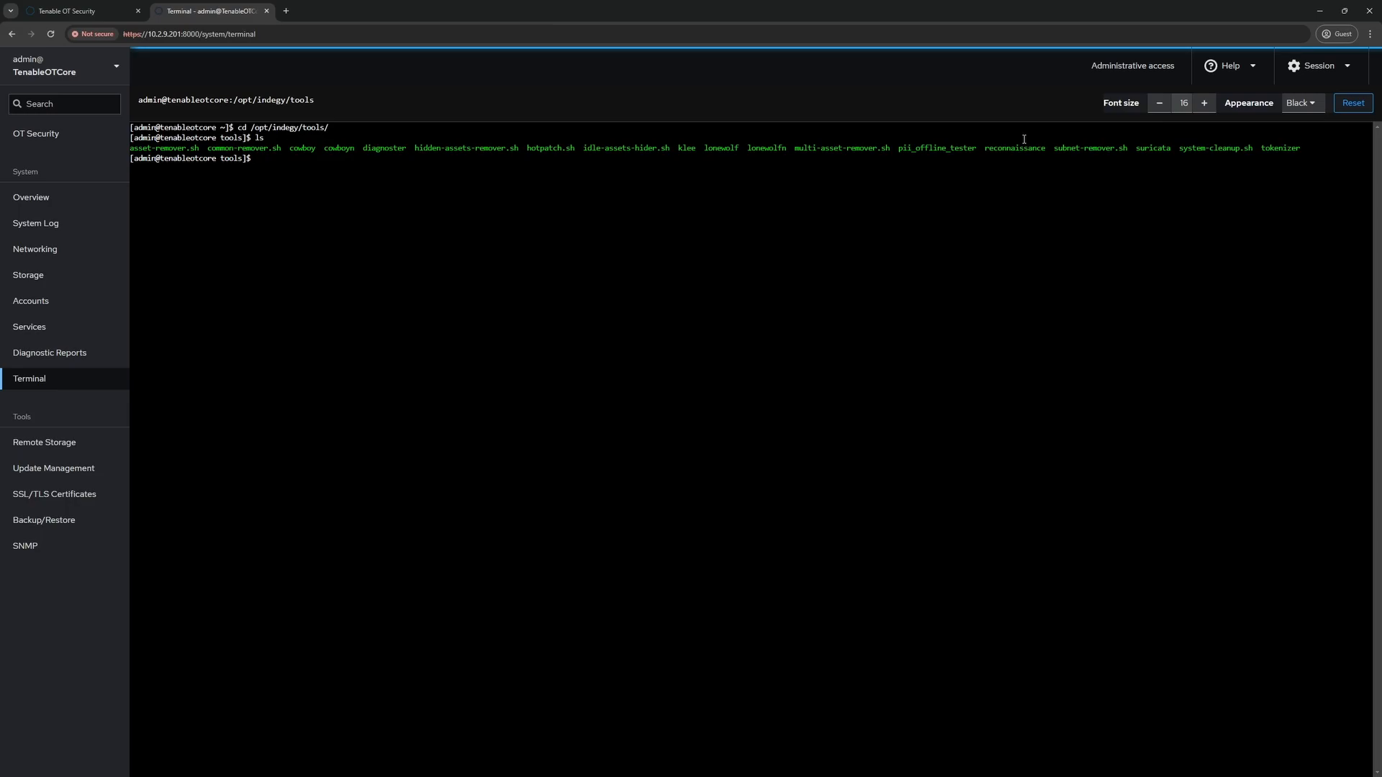
Switch back to Tenable OT Security and open Inventory > All Assets, now 341 assets
{"action": "left_click", "coordinate": [83, 11]}
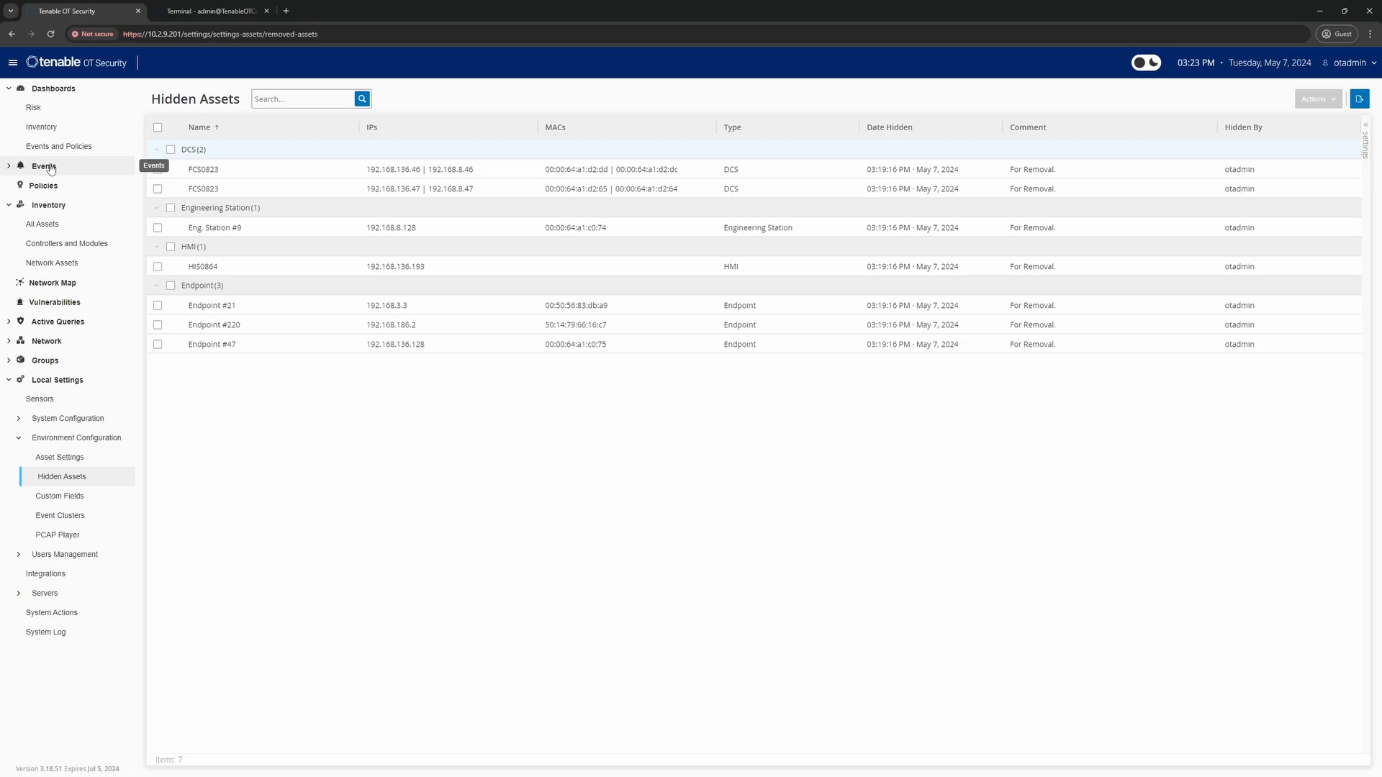
{"action": "left_click", "coordinate": [52, 226]}
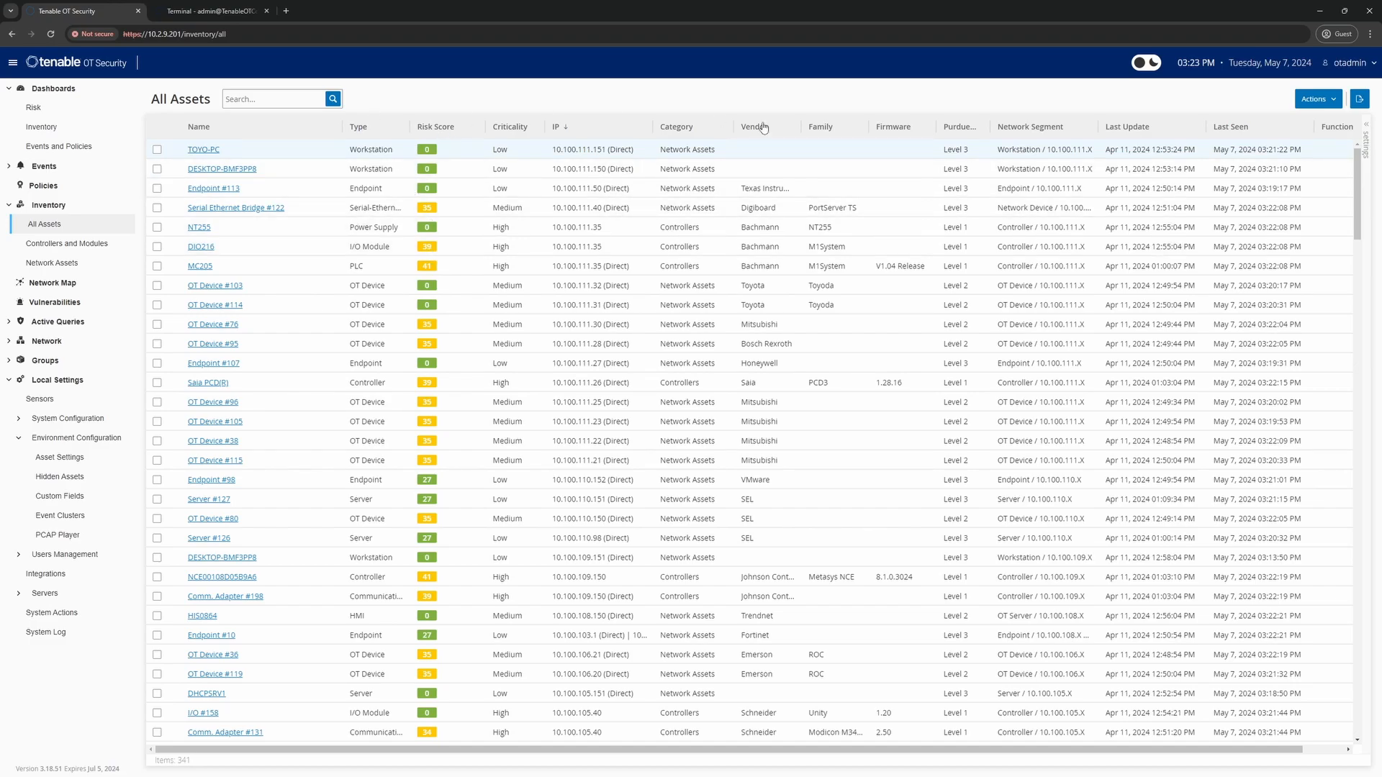
Filter All Assets by the IP list 10.100.101.0/24, narrowing it to 26 assets
{"action": "left_click", "coordinate": [644, 130]}
{"action": "left_click", "coordinate": [662, 151]}
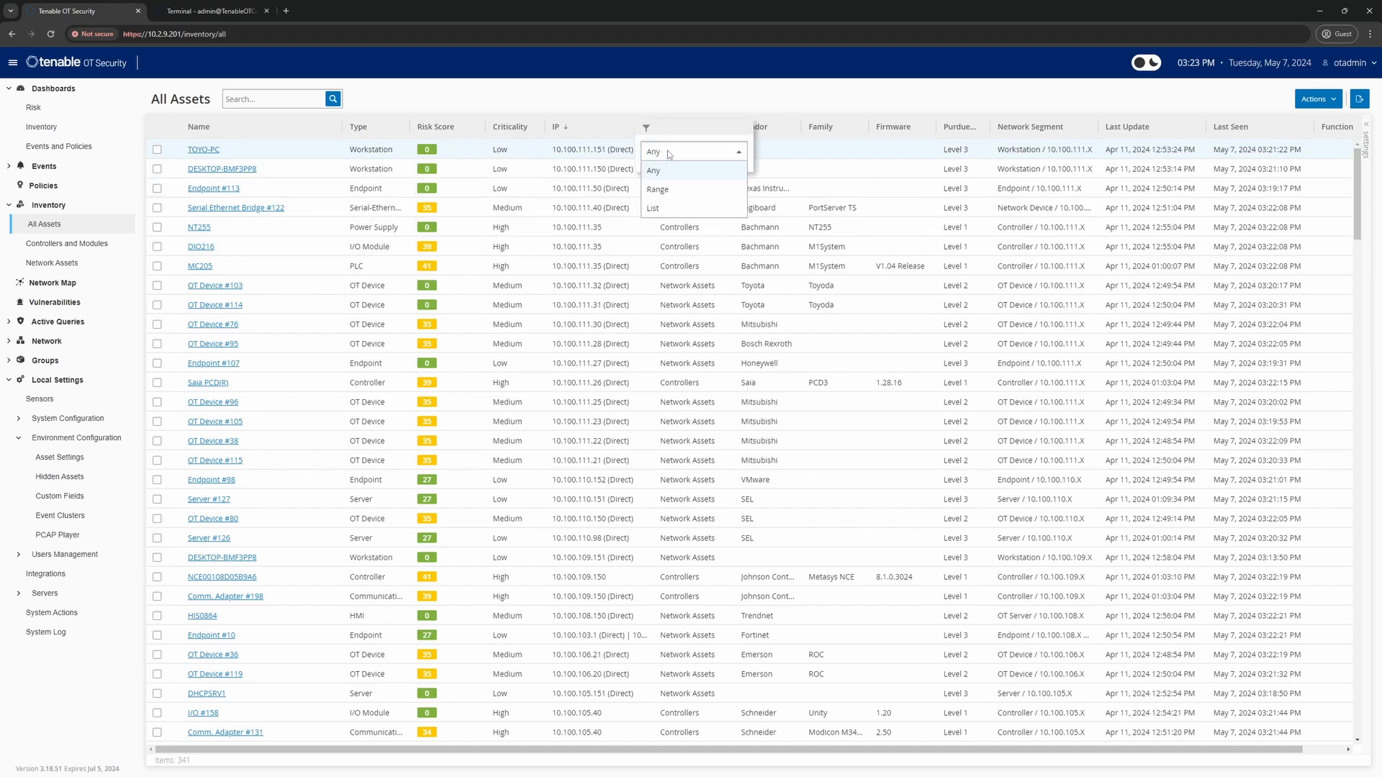
{"action": "left_click", "coordinate": [669, 207]}
{"action": "left_click", "coordinate": [681, 211]}
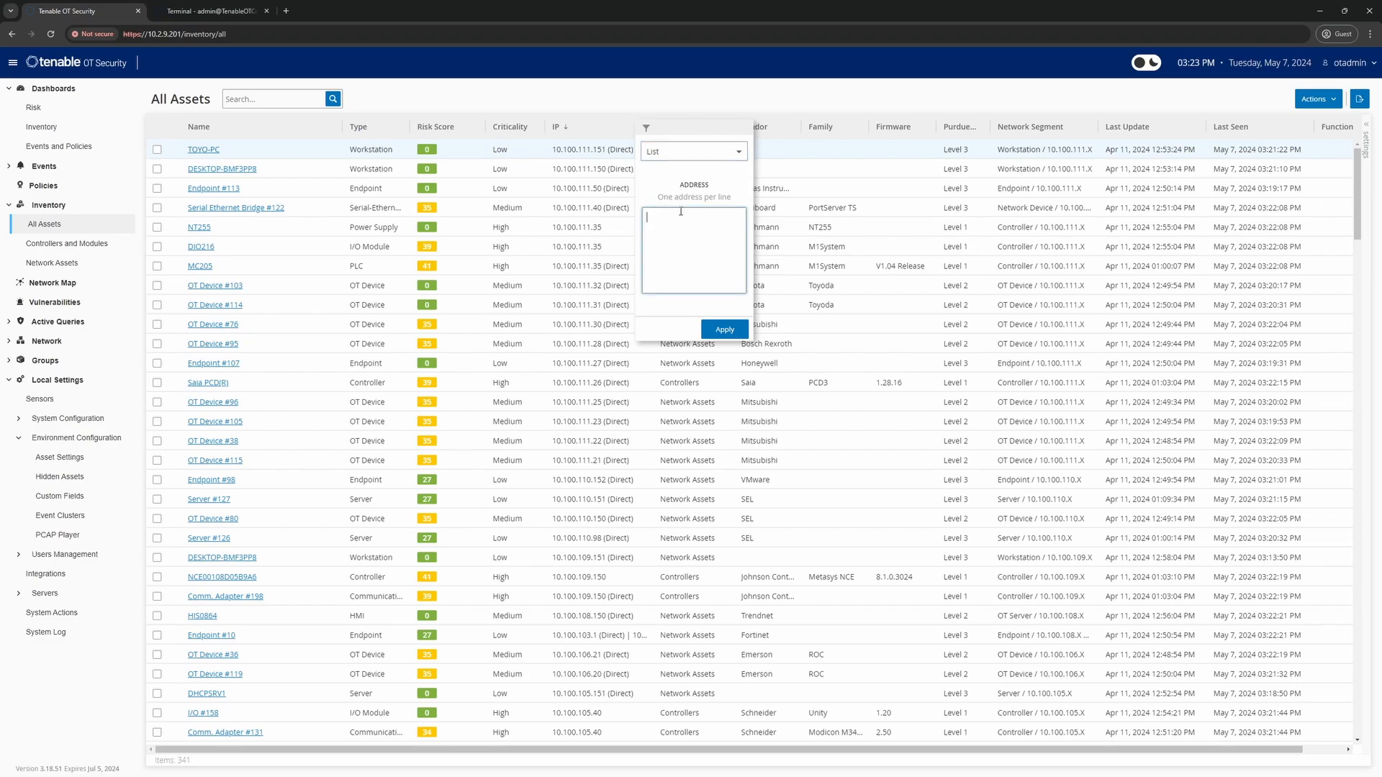
{"action": "type", "text": "10.100.101.0/24"}
{"action": "left_click", "coordinate": [707, 328]}
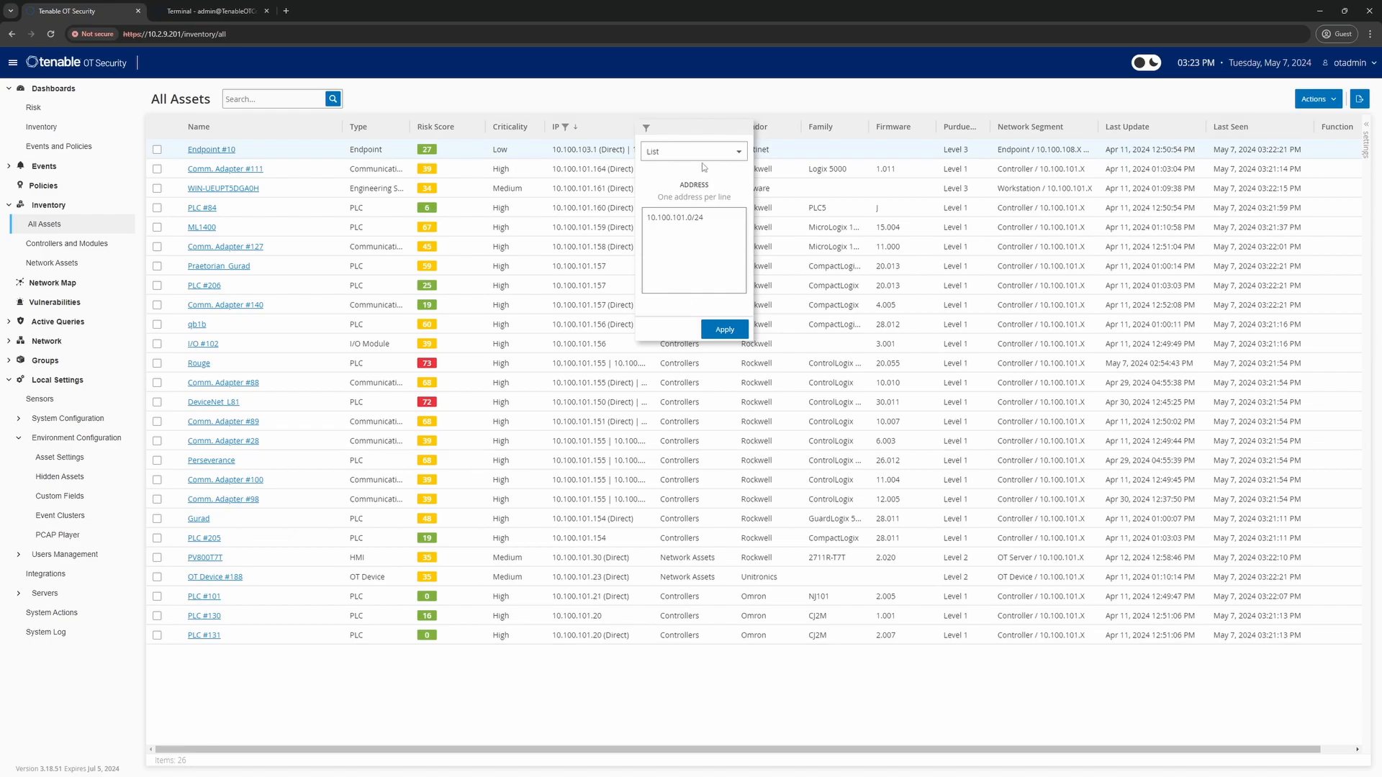
{"action": "left_click", "coordinate": [565, 106]}
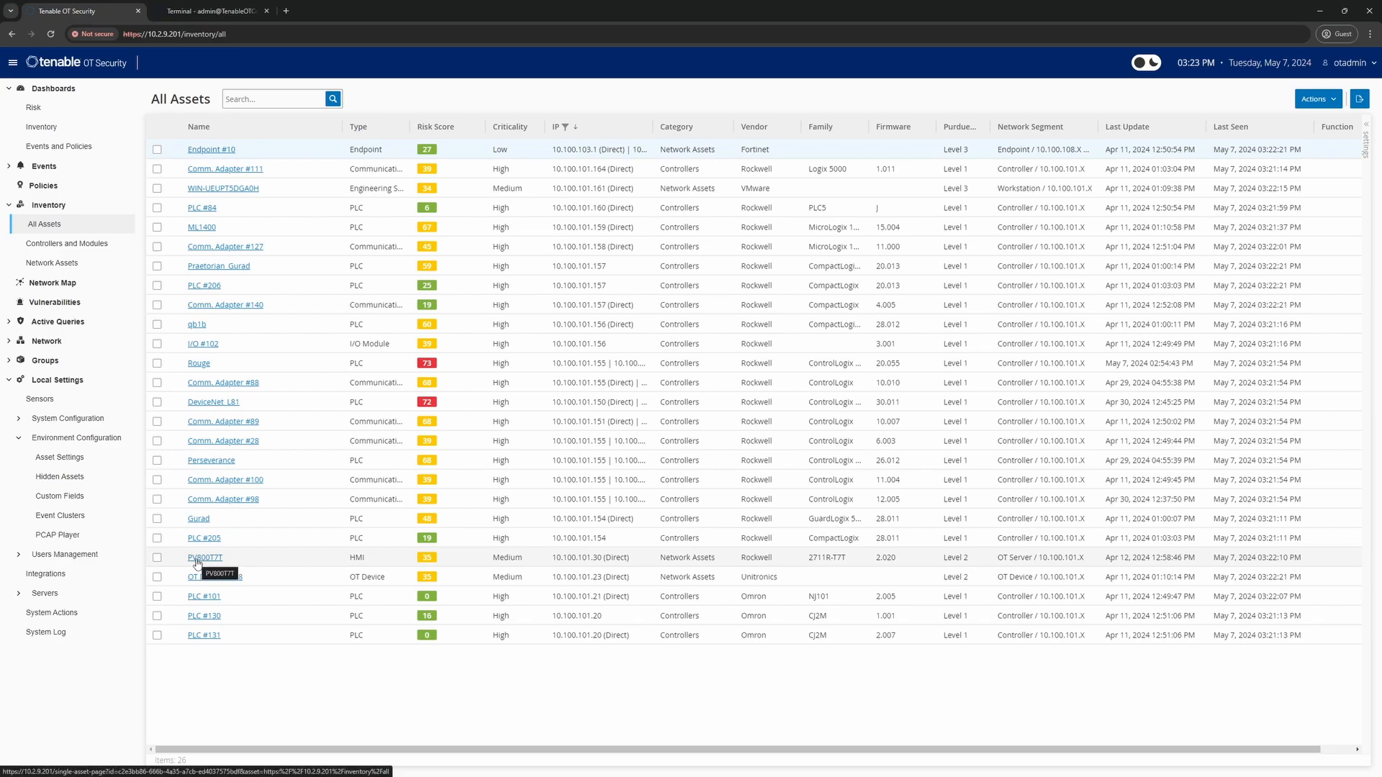
Review the network's IP ranges on Asset Settings, then return to the Tenable Core terminal
{"action": "left_click", "coordinate": [56, 461]}
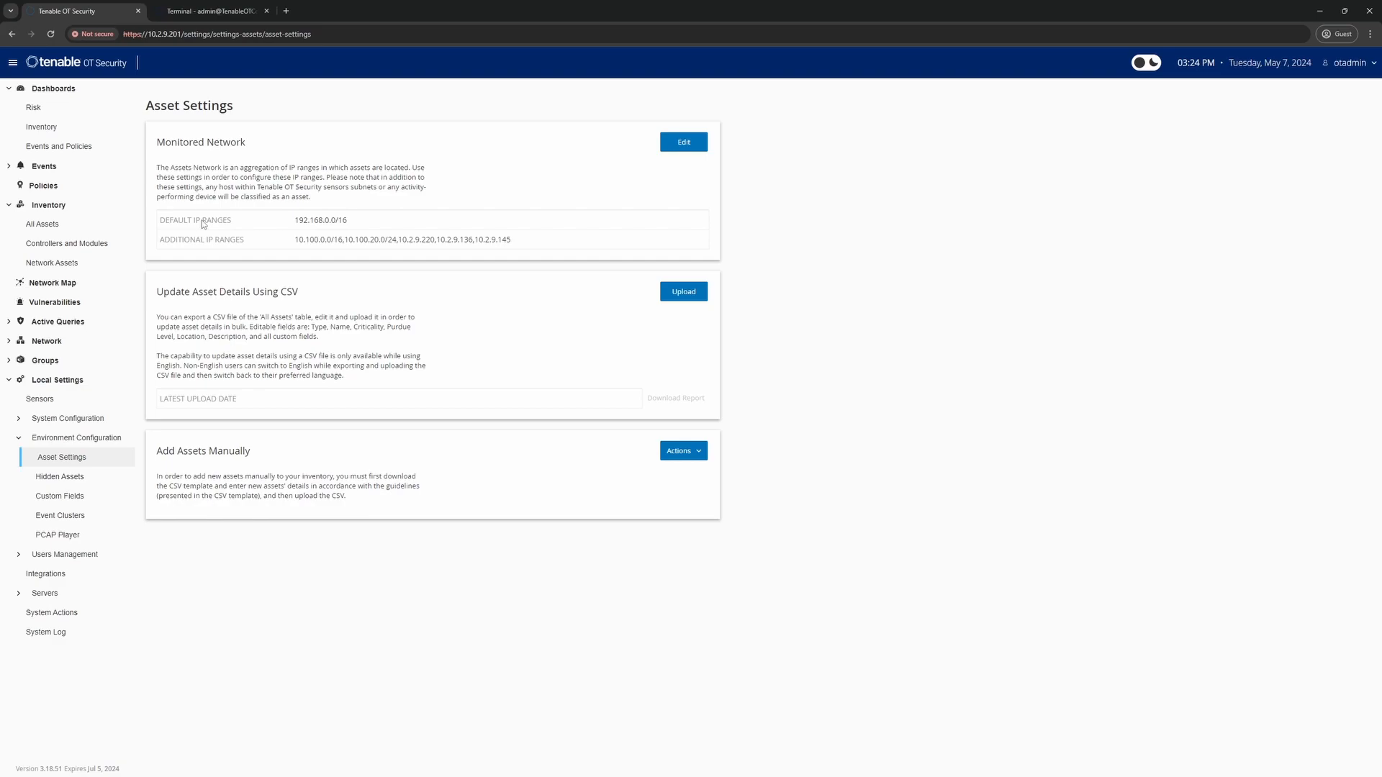
{"action": "left_click", "coordinate": [187, 13]}
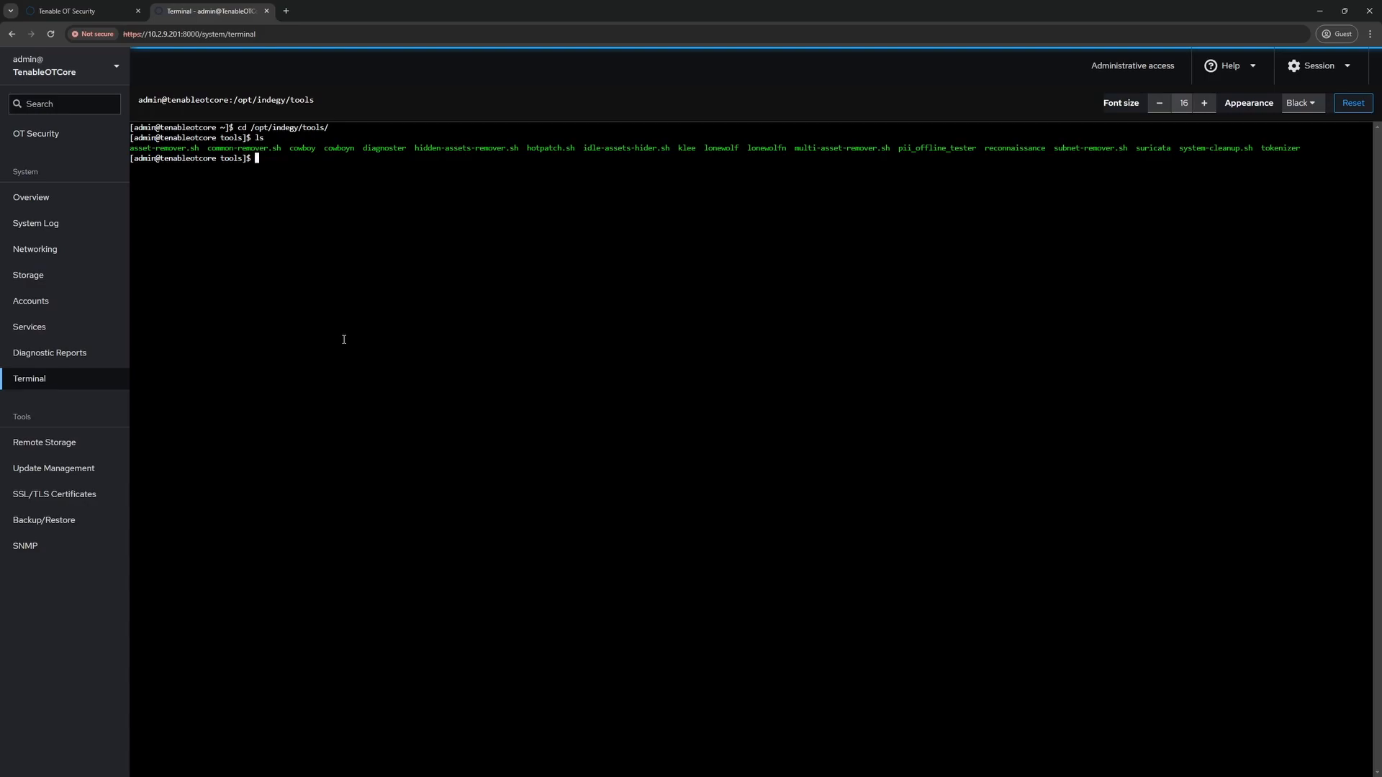
Run sudo ./subnet-remover.sh 10.100.101.0/24 in the terminal and confirm with y
{"action": "type", "text": "sudo"}
{"action": "type", "text": "./"}
{"action": "type", "text": "su"}
{"action": "type", "text": "b"}
{"action": "key", "text": "Tab"}
{"action": "type", "text": "10.100.101.0/24"}
{"action": "key", "text": "Return"}
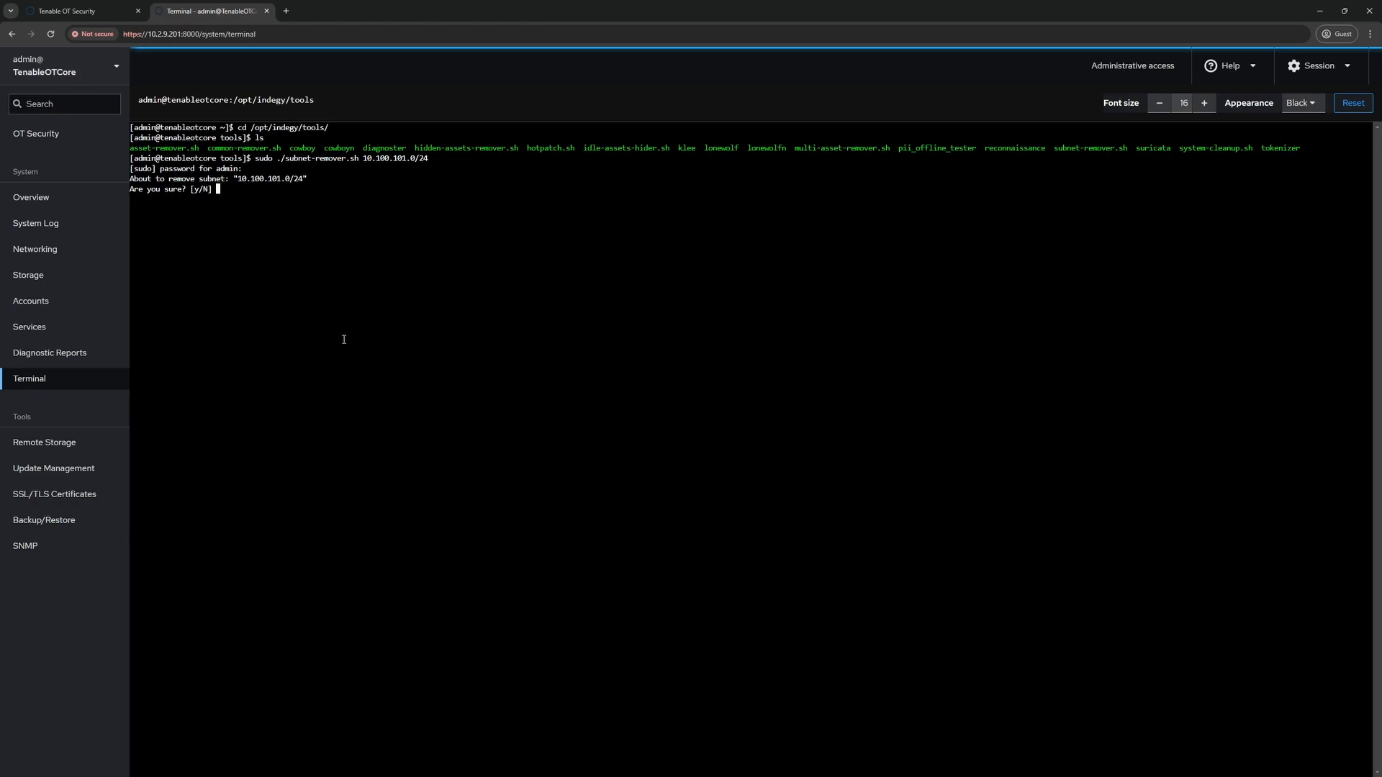
{"action": "type", "text": "y"}
{"action": "key", "text": "Return"}
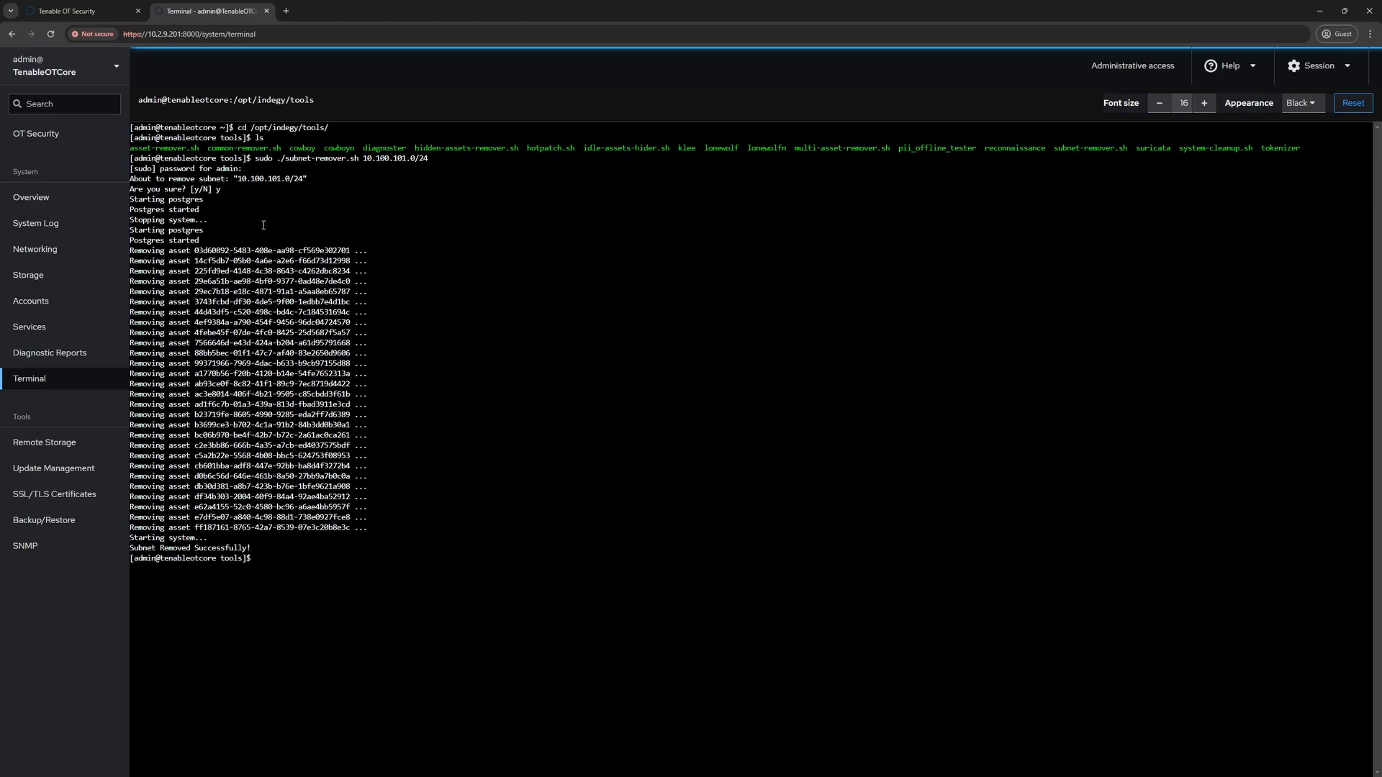
{"action": "left_click_drag", "start_coordinate": [152, 248], "coordinate": [392, 529]}
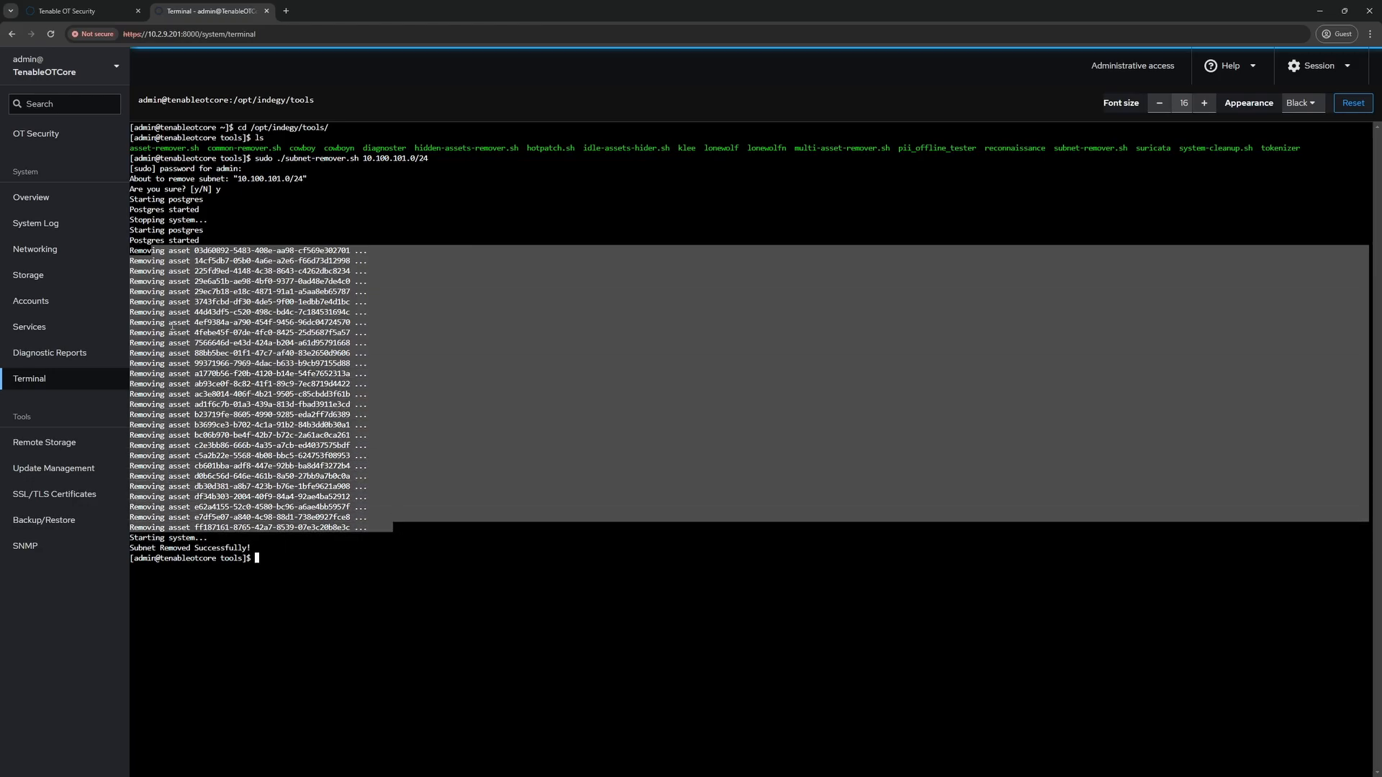
{"action": "left_click", "coordinate": [270, 230]}
{"action": "left_click_drag", "start_coordinate": [195, 251], "coordinate": [351, 250]}
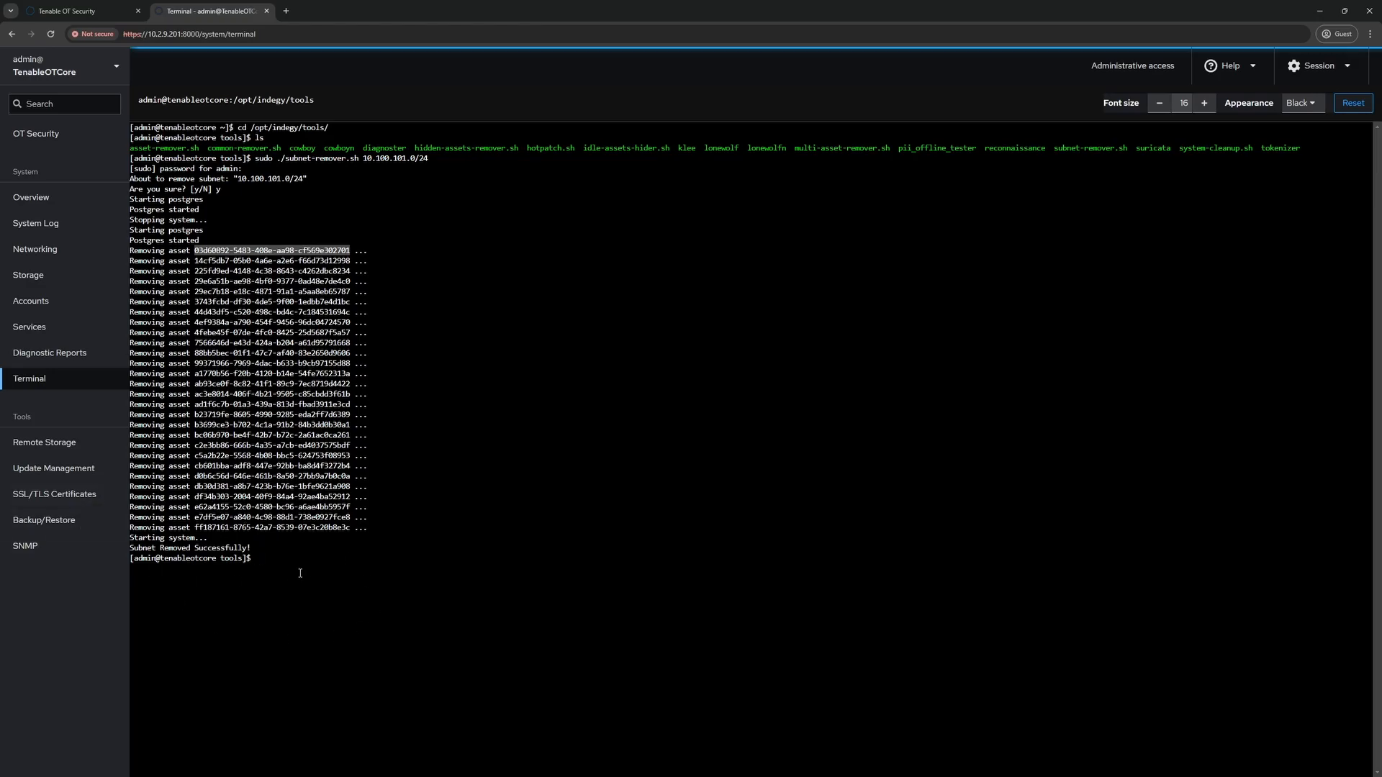
{"action": "left_click", "coordinate": [79, 12]}
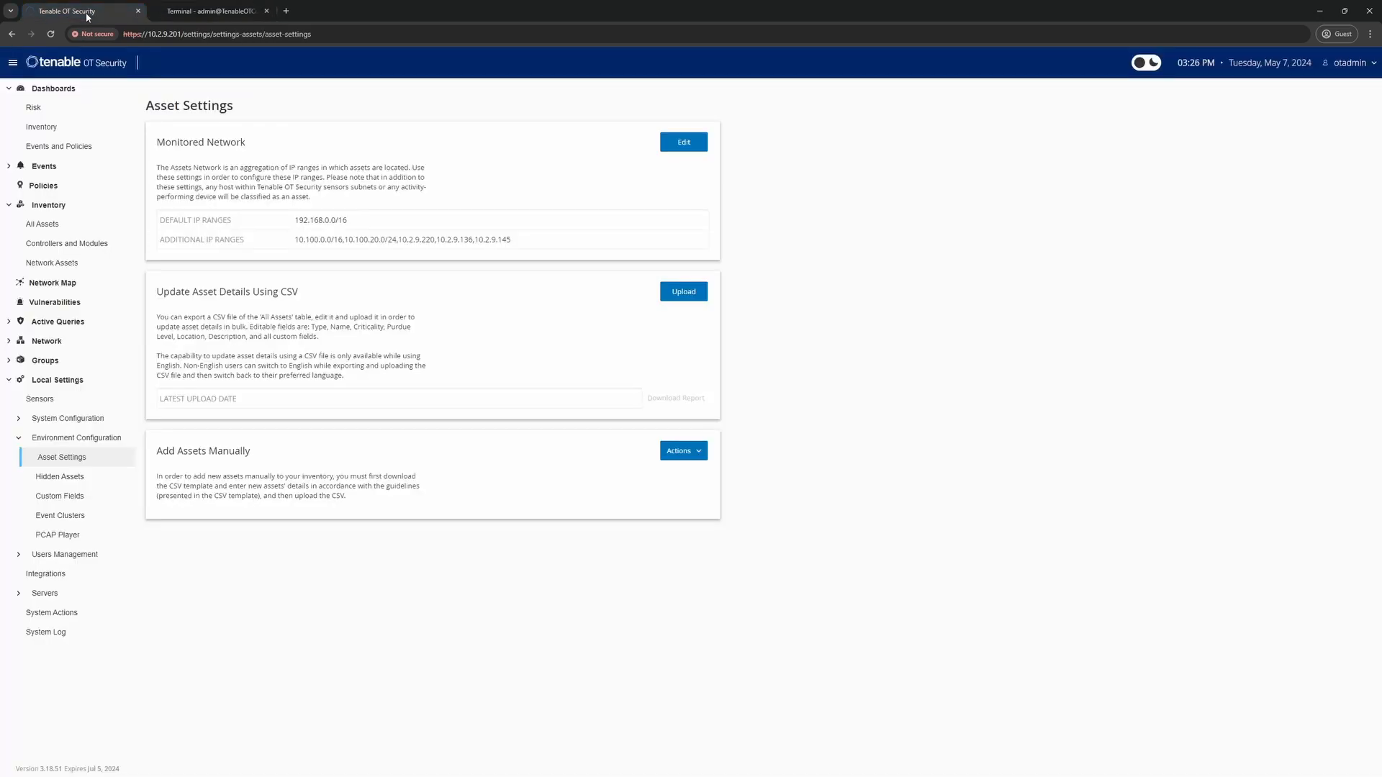
Reload OT Security, sign in with local user credentials, and open Inventory > All Assets
{"action": "left_click", "coordinate": [50, 35]}
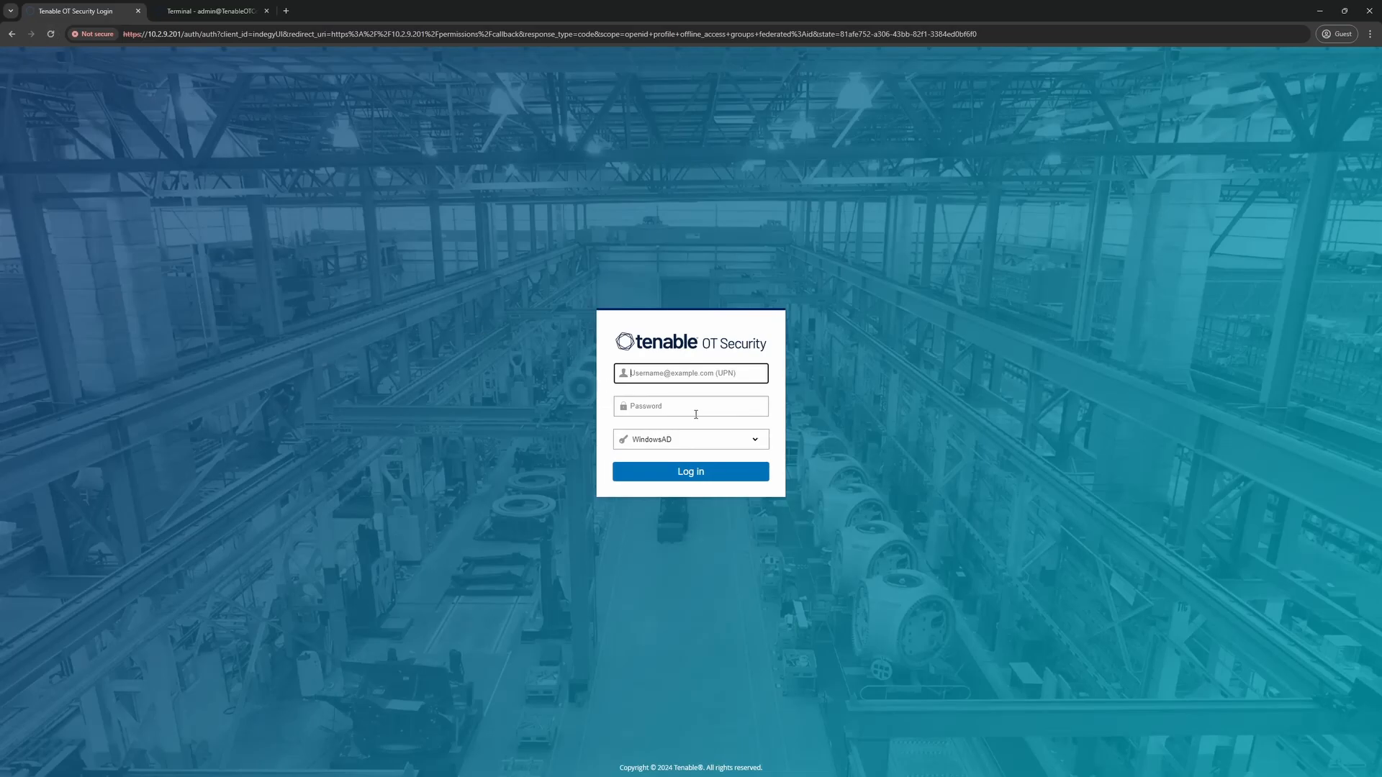
{"action": "left_click", "coordinate": [671, 441]}
{"action": "left_click", "coordinate": [673, 471]}
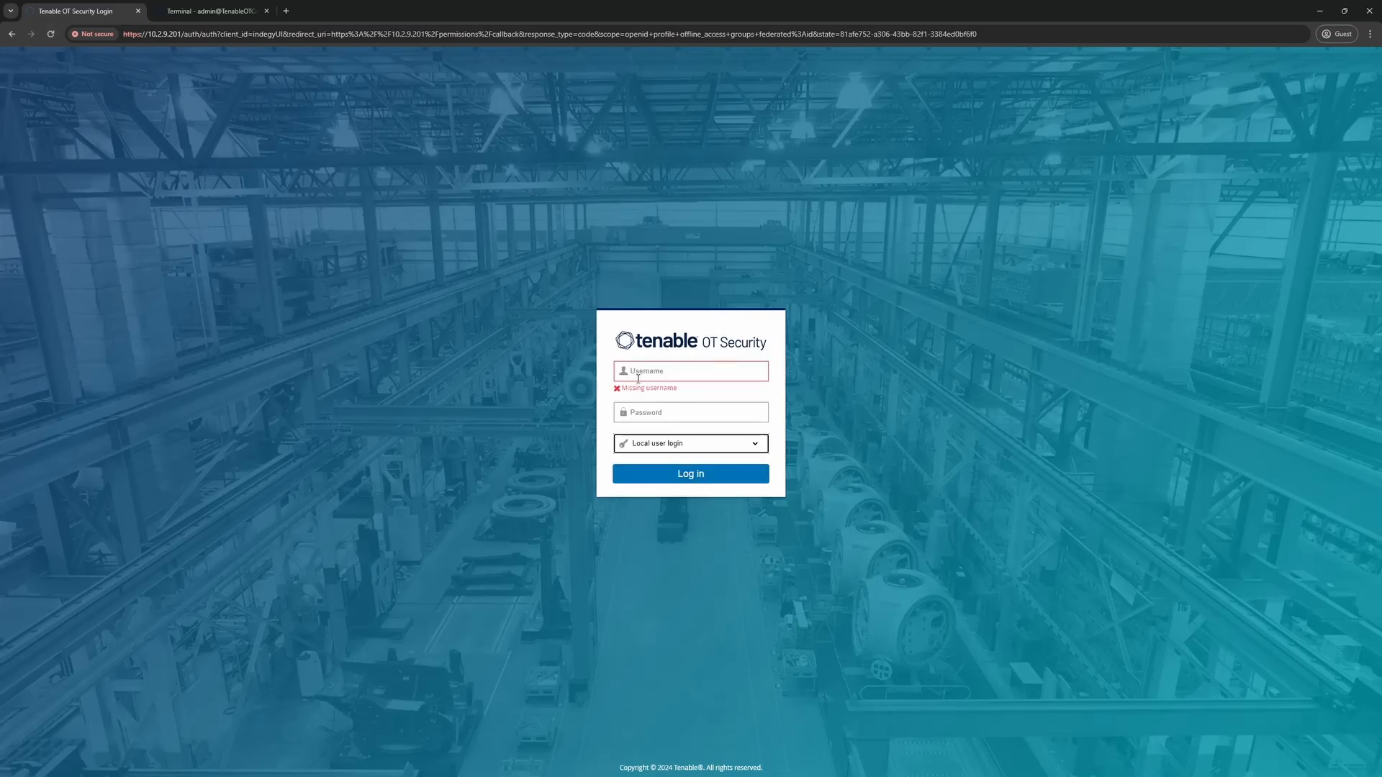
{"action": "left_click", "coordinate": [641, 375]}
{"action": "type", "text": "otadmin"}
{"action": "key", "text": "Tab"}
{"action": "type", "text": "•••••••••••"}
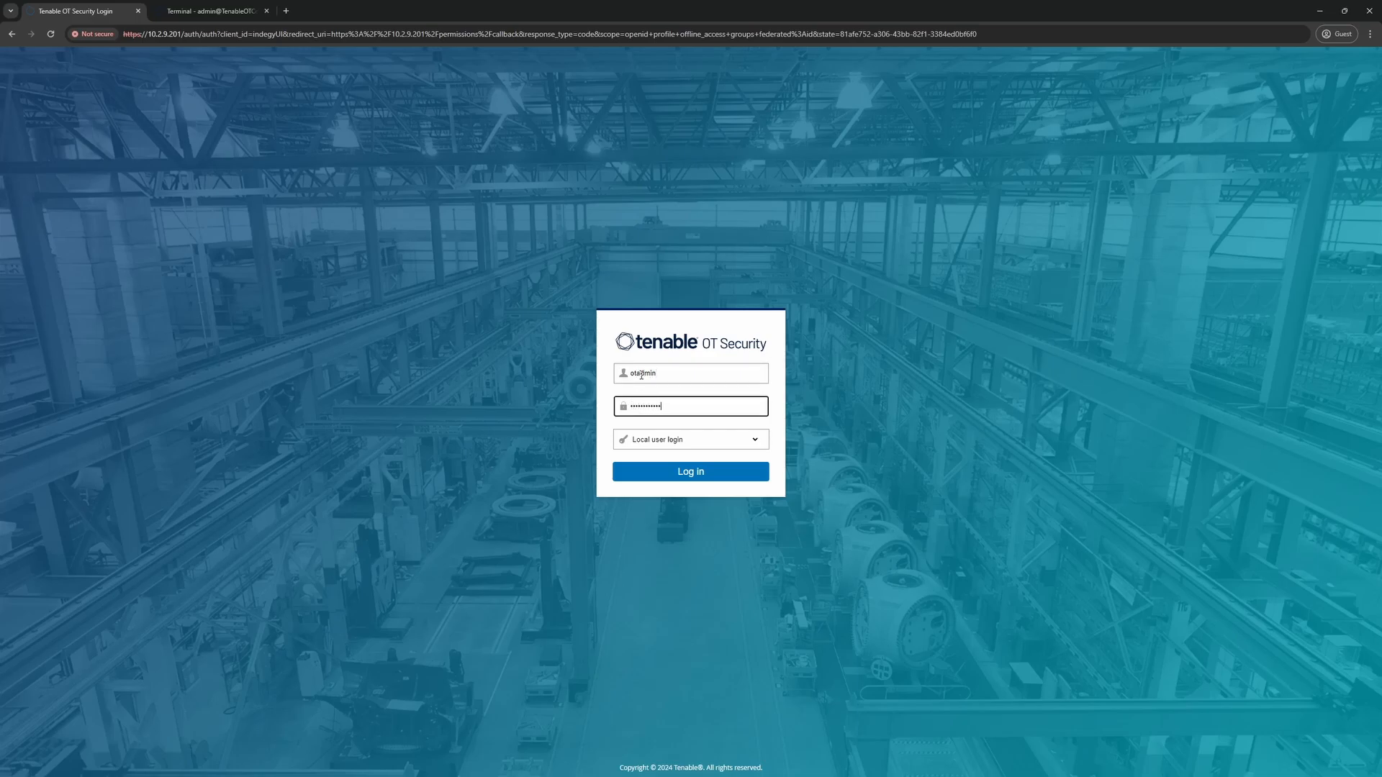
{"action": "key", "text": "Return"}
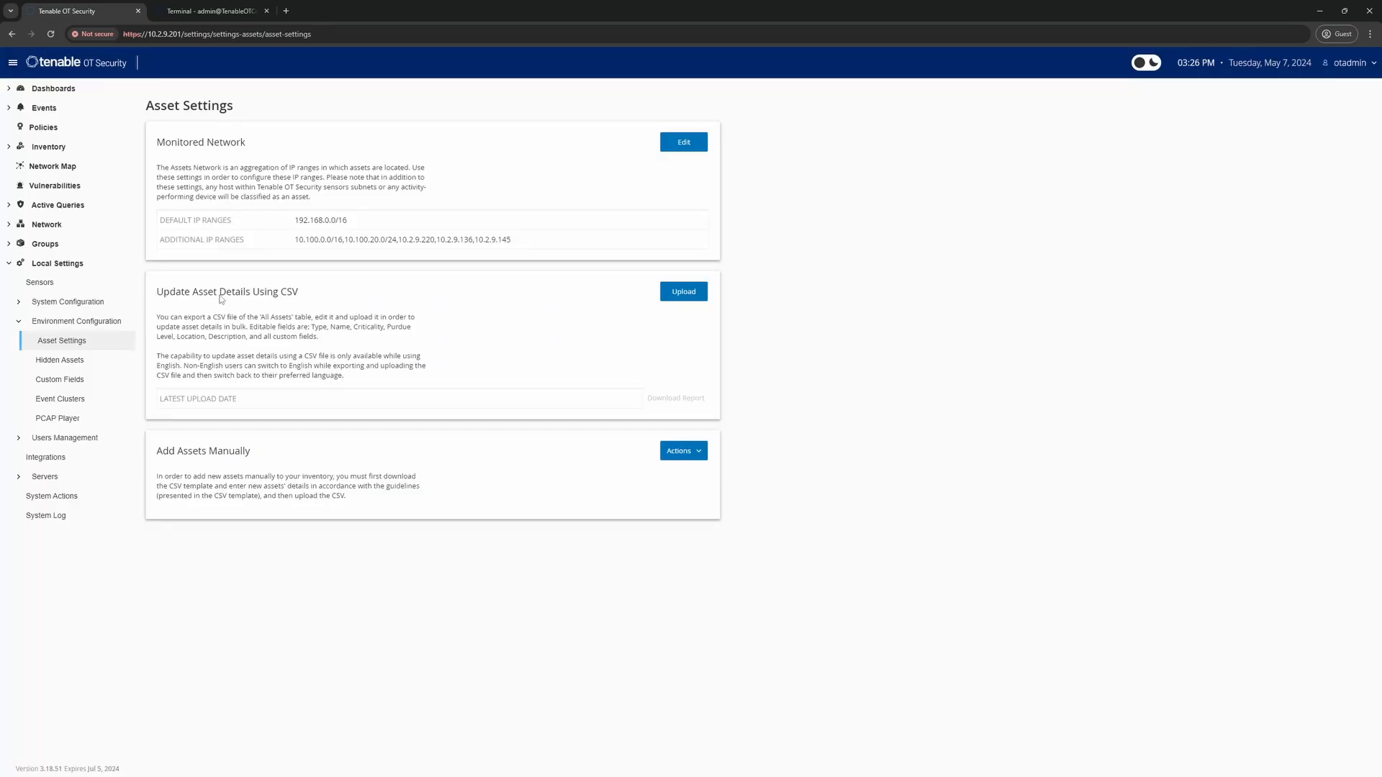
{"action": "left_click", "coordinate": [48, 147]}
{"action": "left_click", "coordinate": [46, 166]}
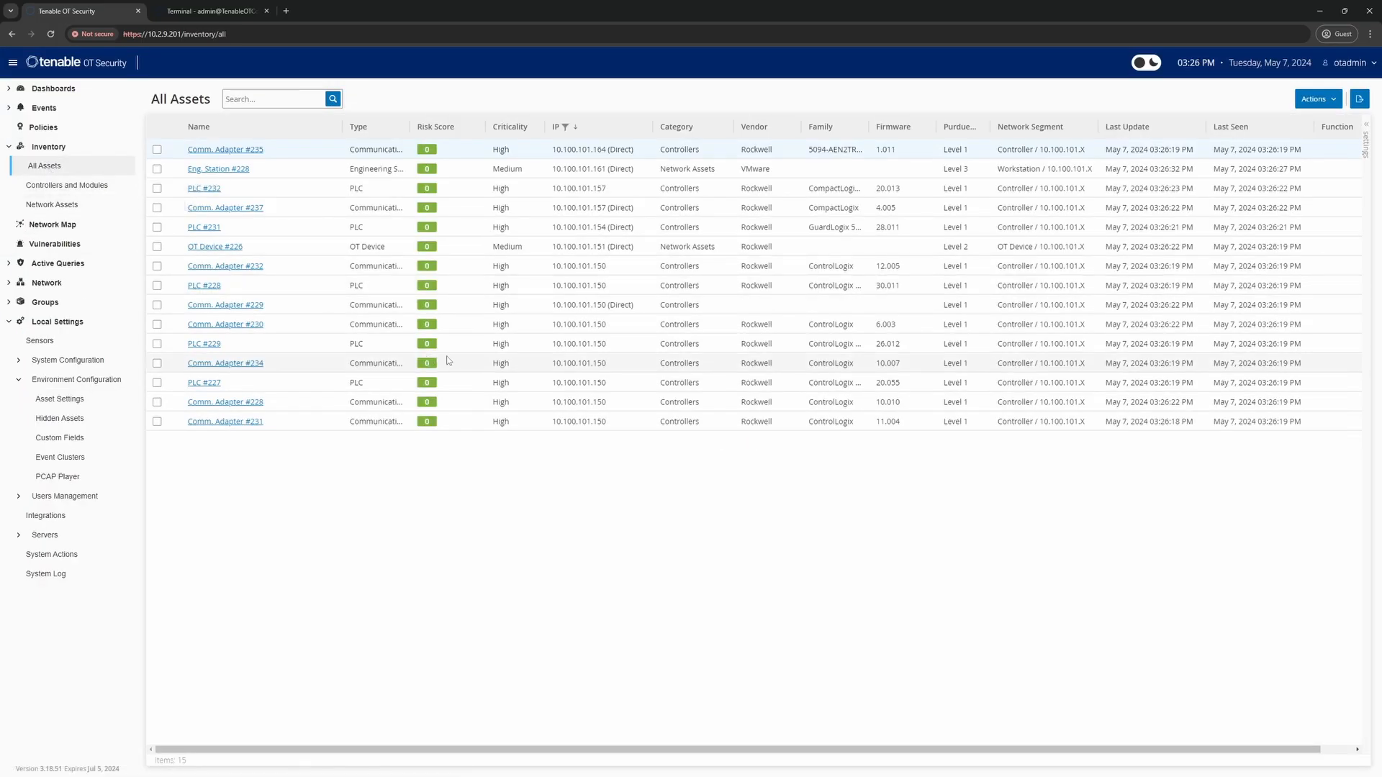
Refresh All Assets, then review the seven assets under Environment Configuration > Hidden Assets
{"action": "left_click", "coordinate": [51, 35]}
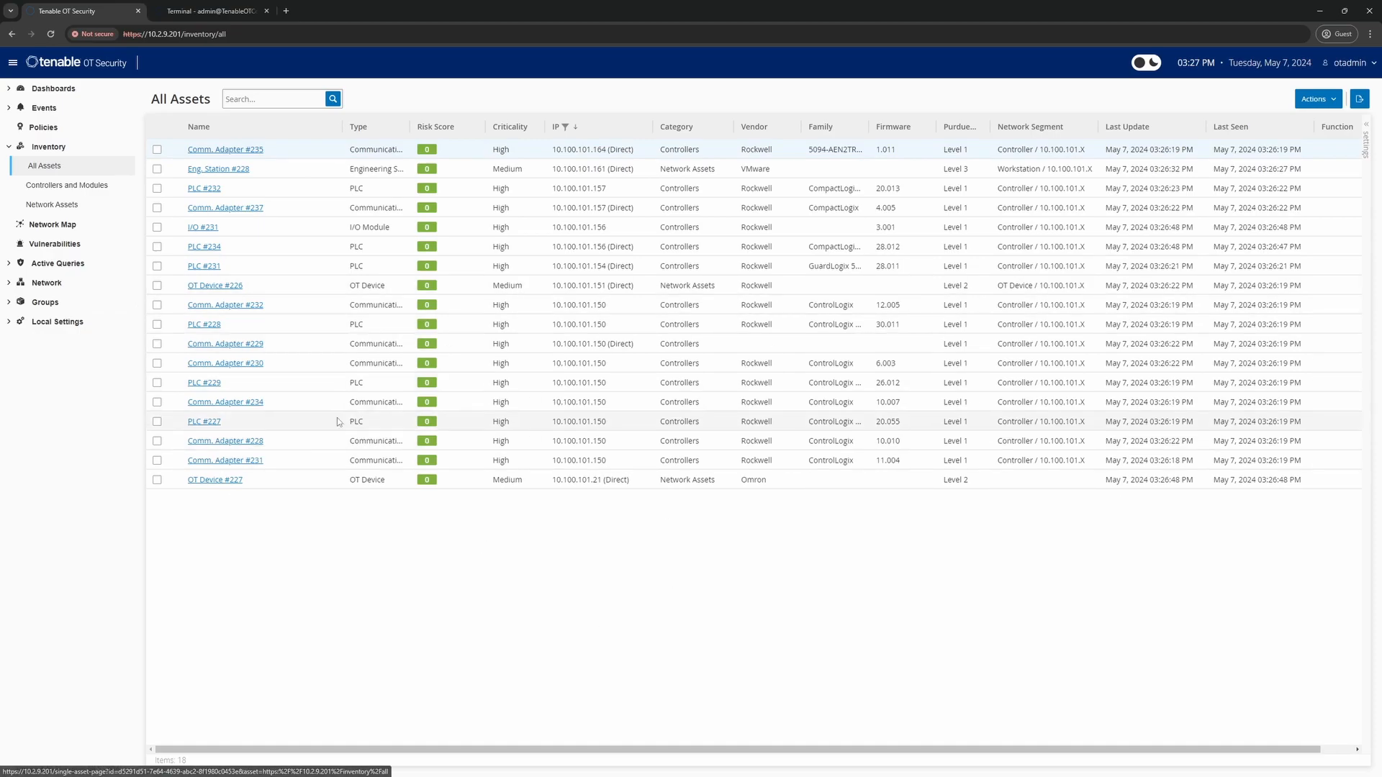
{"action": "left_click", "coordinate": [61, 330]}
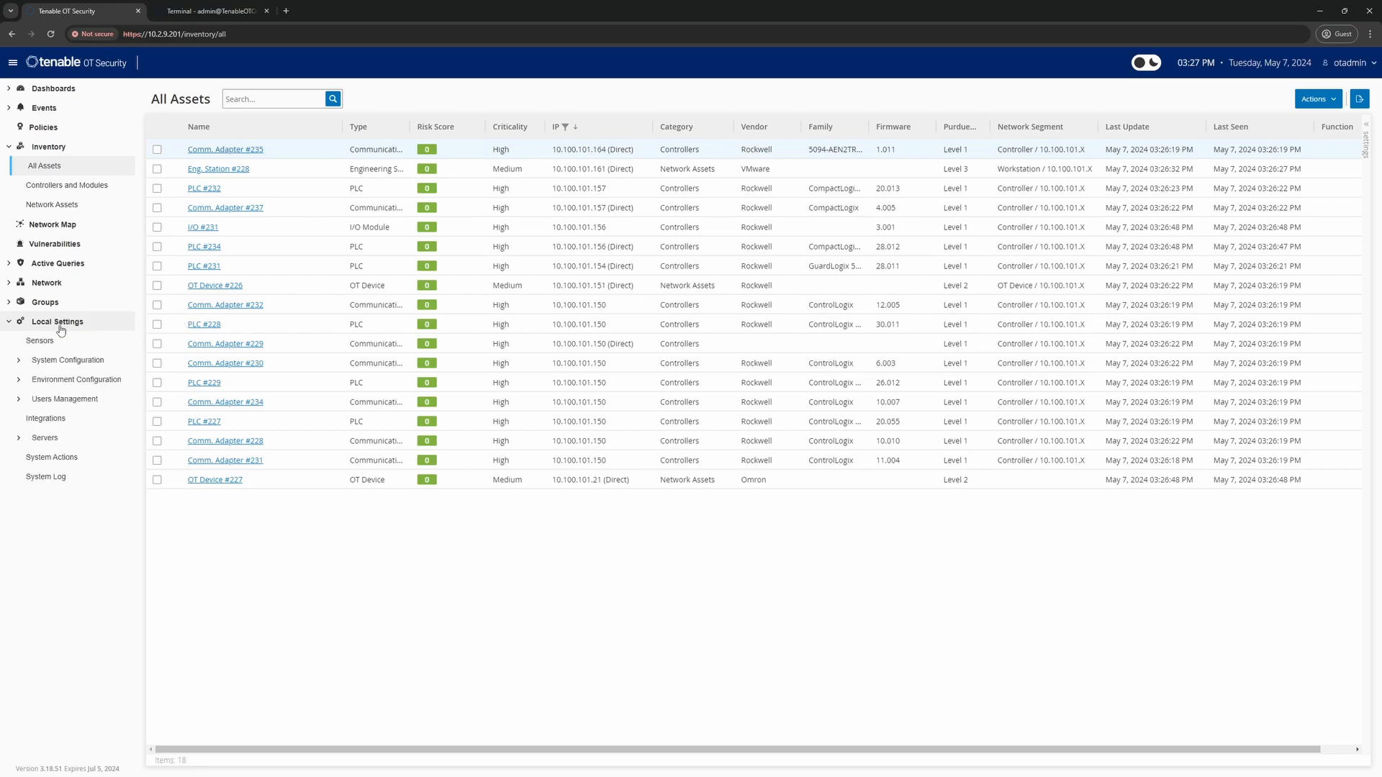
{"action": "left_click", "coordinate": [54, 384]}
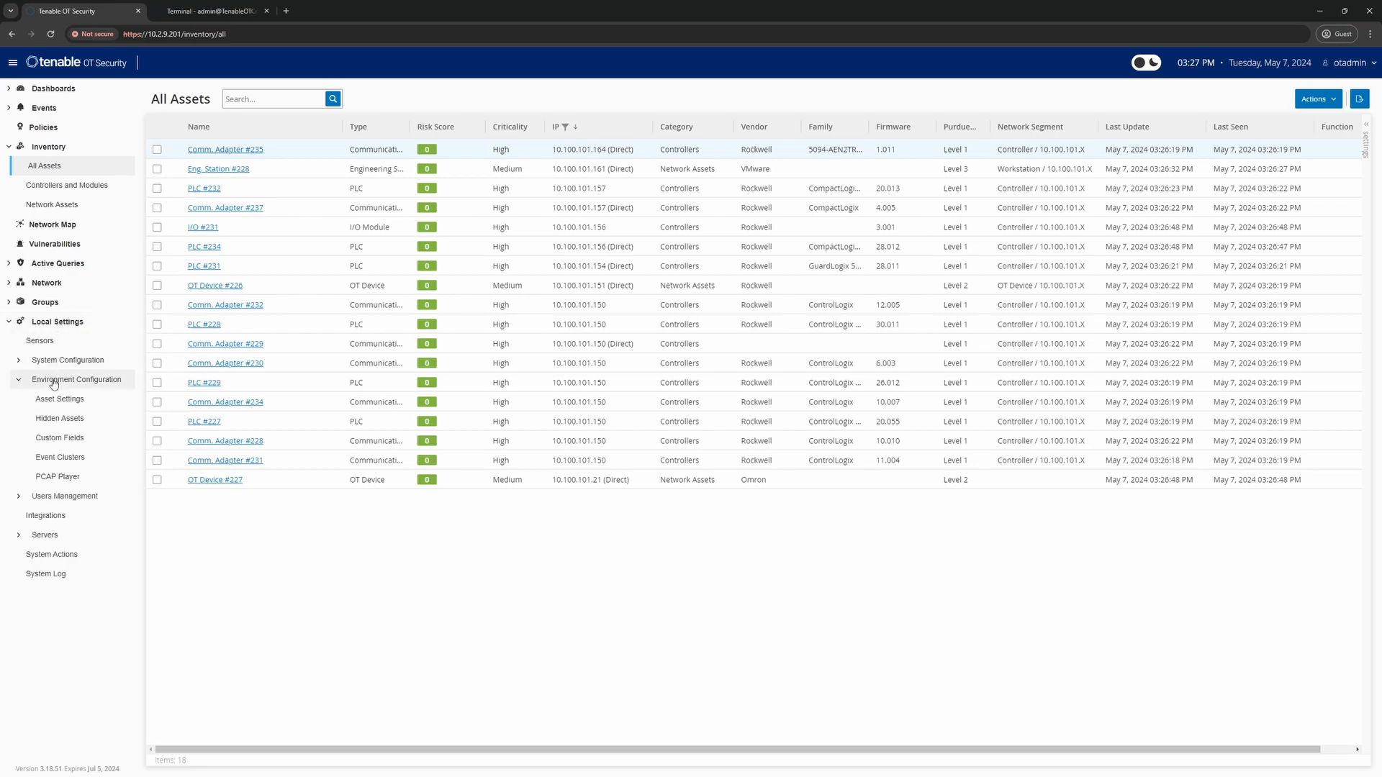
{"action": "left_click", "coordinate": [62, 421]}
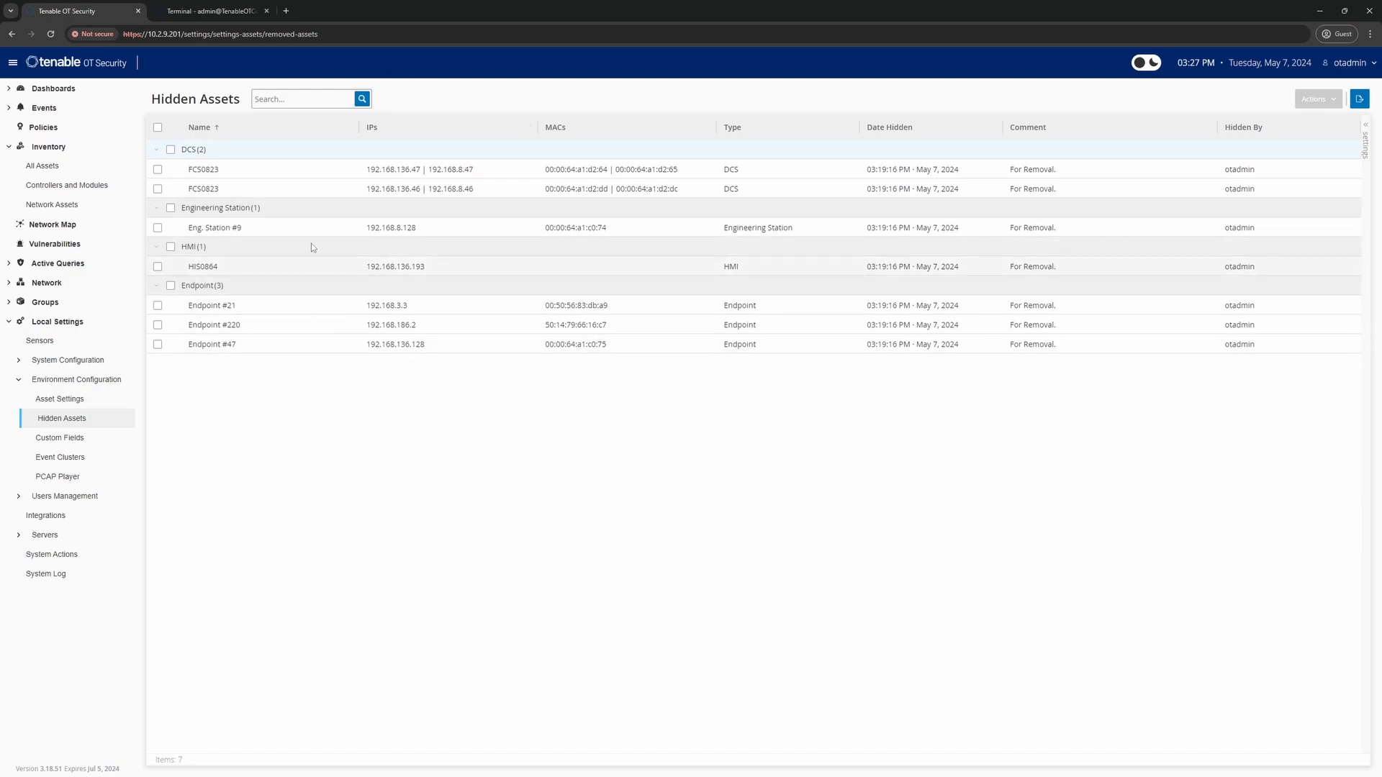
{"action": "left_click", "coordinate": [197, 12]}
Clear the terminal and list the available scripts with ls
{"action": "left_click", "coordinate": [450, 531]}
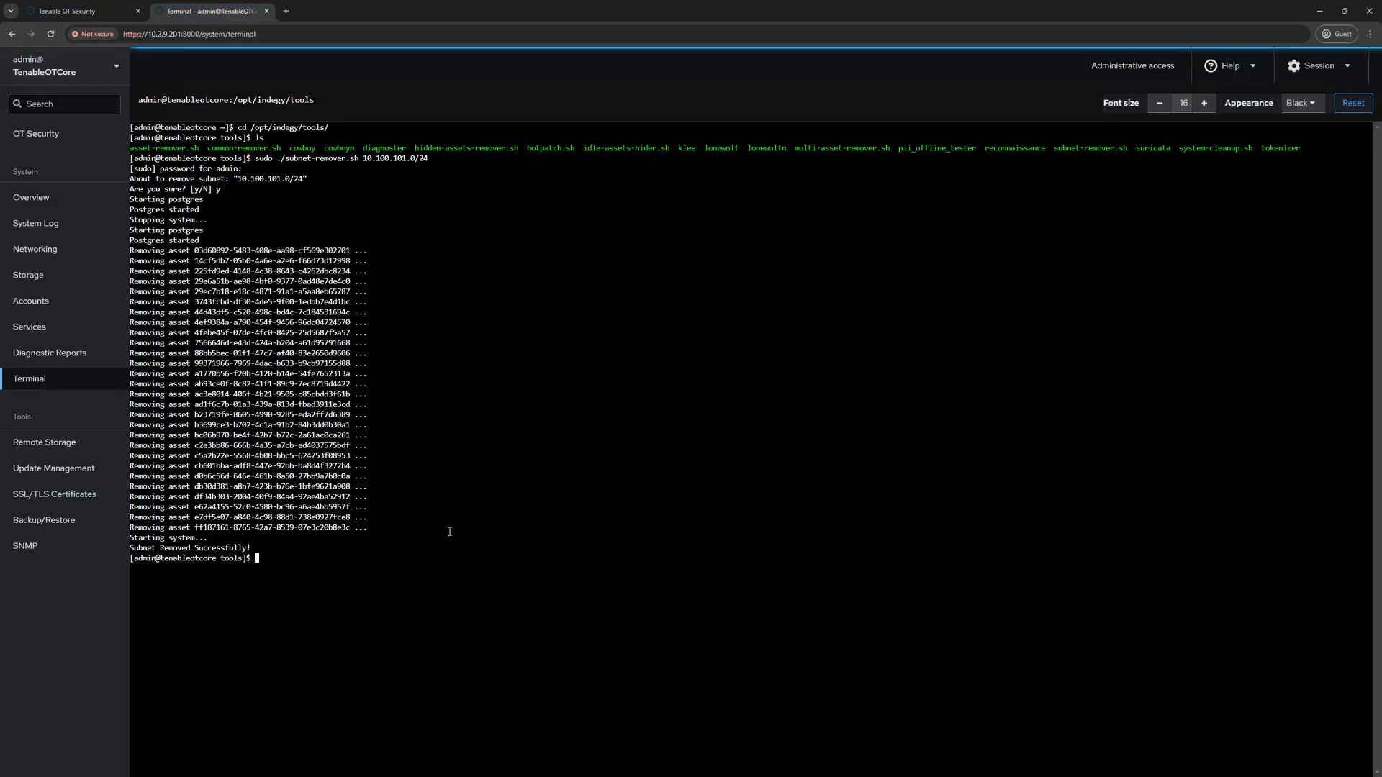
{"action": "type", "text": "clear"}
{"action": "key", "text": "Return"}
{"action": "type", "text": "ls"}
{"action": "key", "text": "Return"}
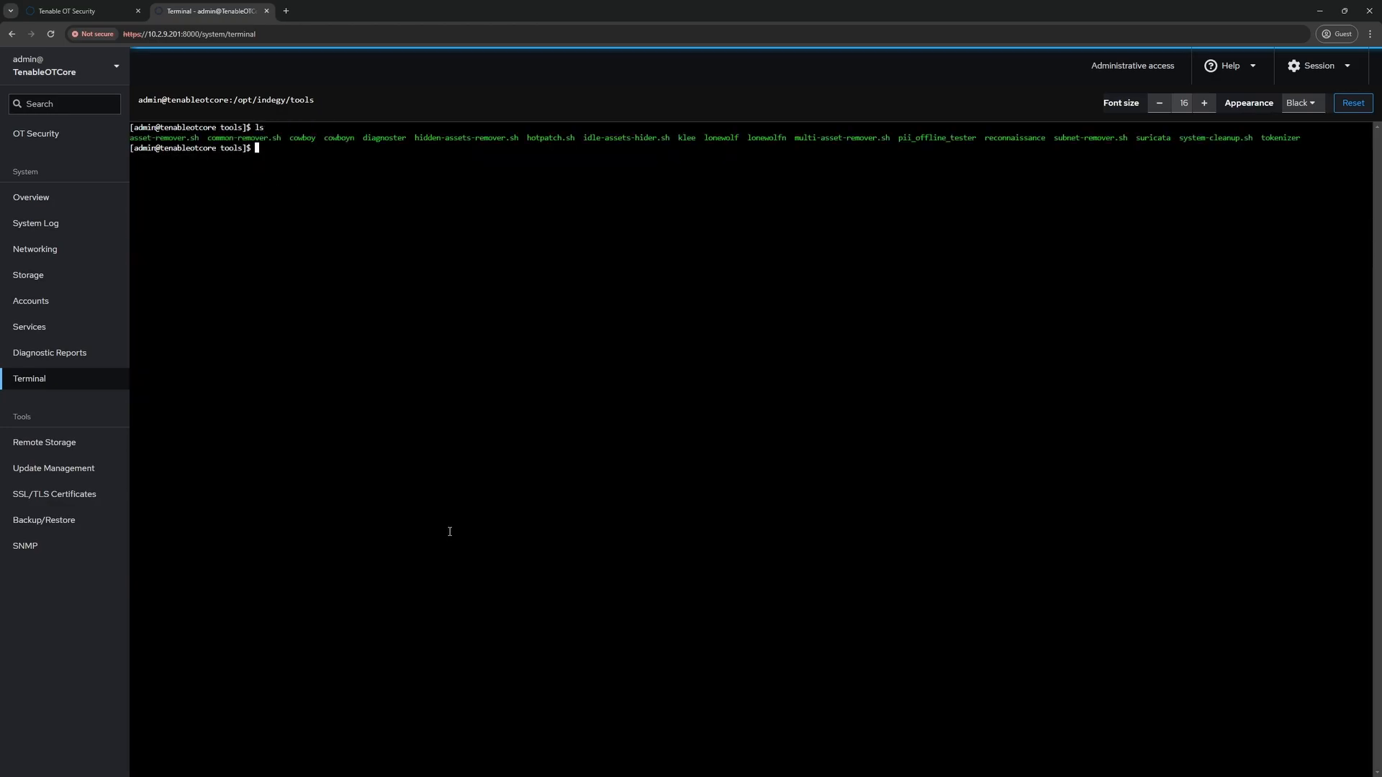
Run sudo ./hidden-assets-remover.sh and confirm with y to delete the hidden assets
{"action": "type", "text": "sud"}
{"action": "type", "text": "o ./hid"}
{"action": "key", "text": "Tab"}
{"action": "key", "text": "Return"}
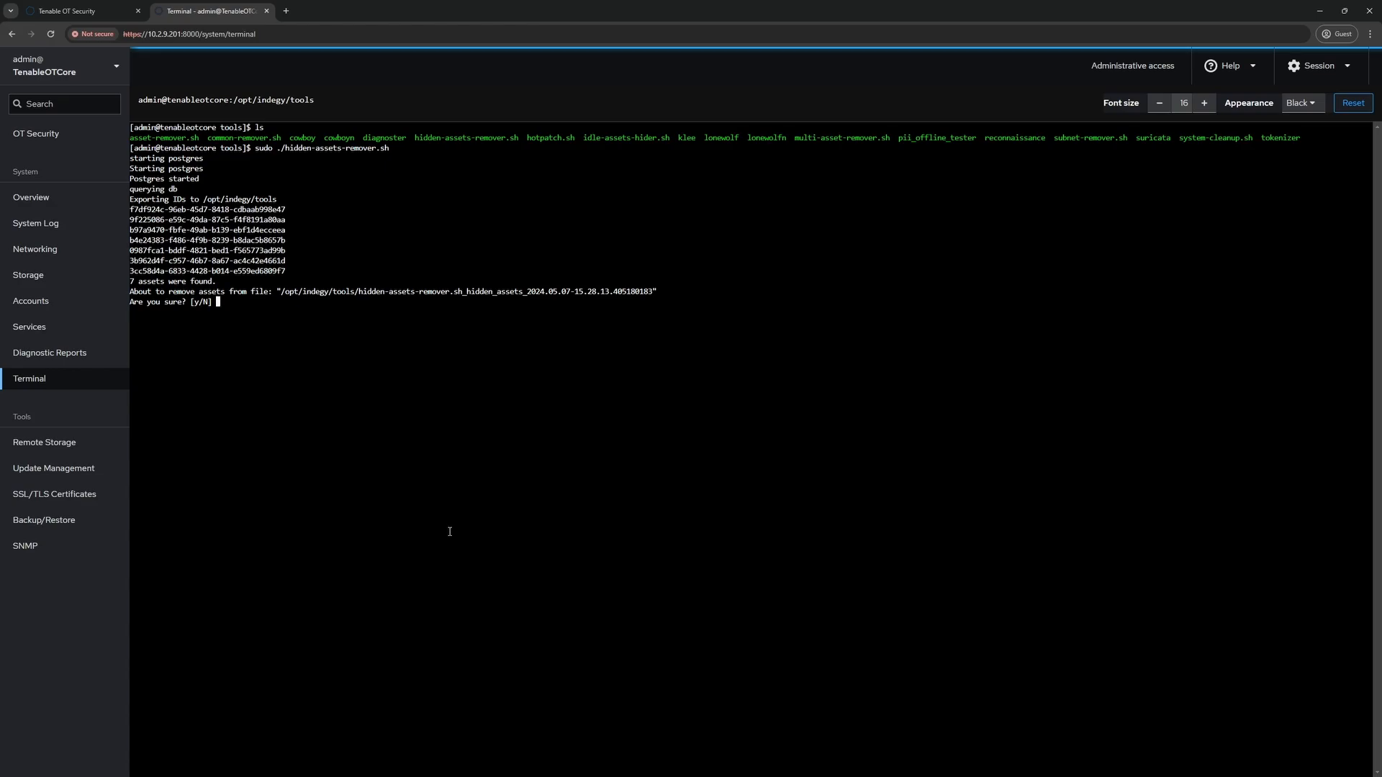
{"action": "type", "text": "y"}
{"action": "key", "text": "Return"}
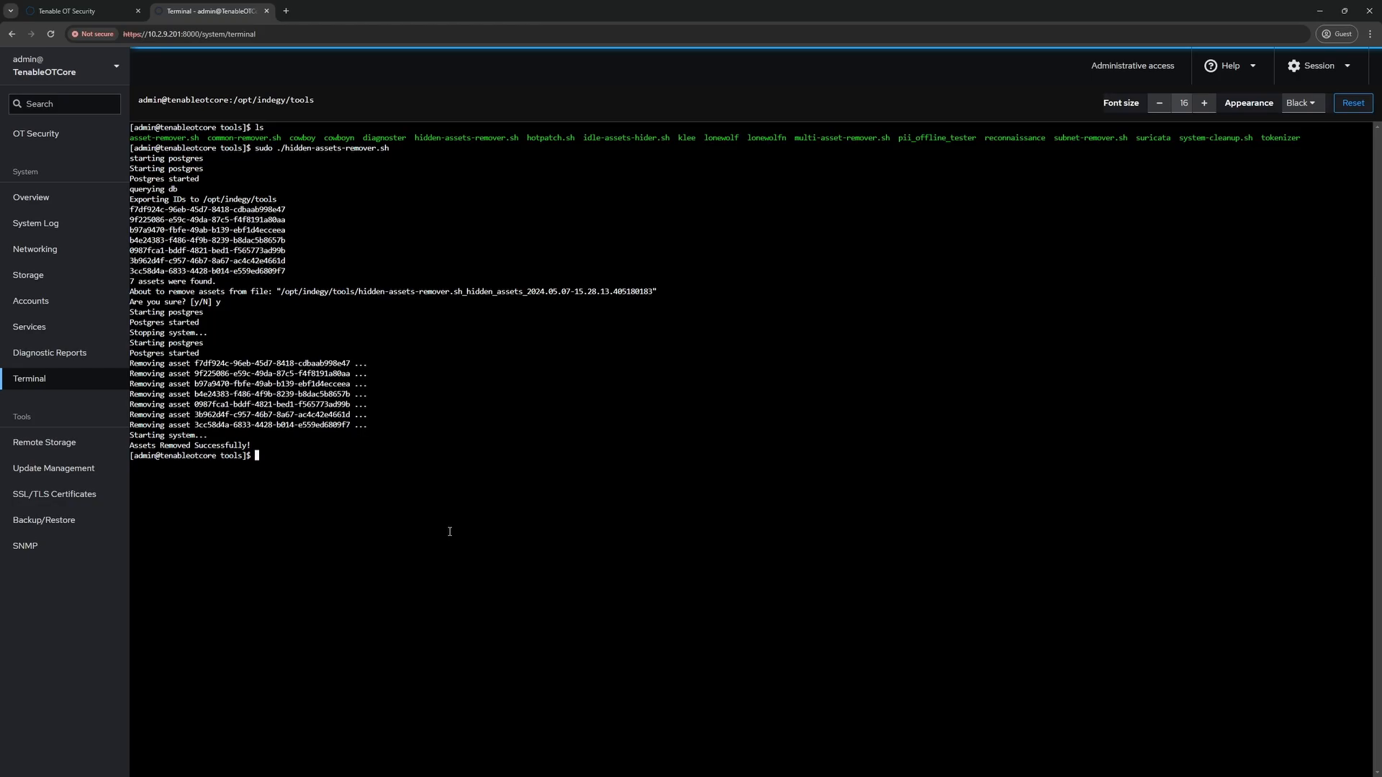
{"action": "left_click", "coordinate": [66, 12]}
Reload OT Security and sign back in with local user credentials
{"action": "left_click", "coordinate": [50, 35]}
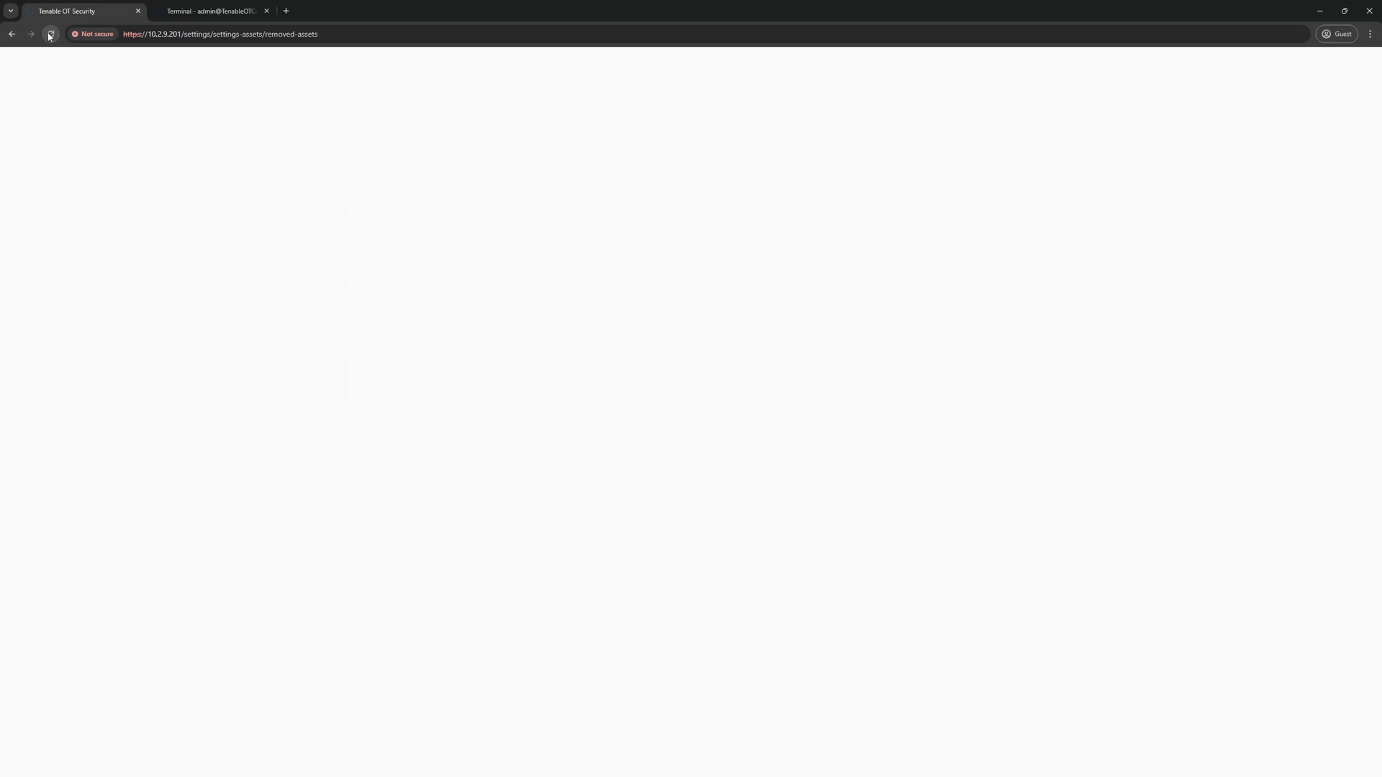
{"action": "left_click", "coordinate": [50, 34]}
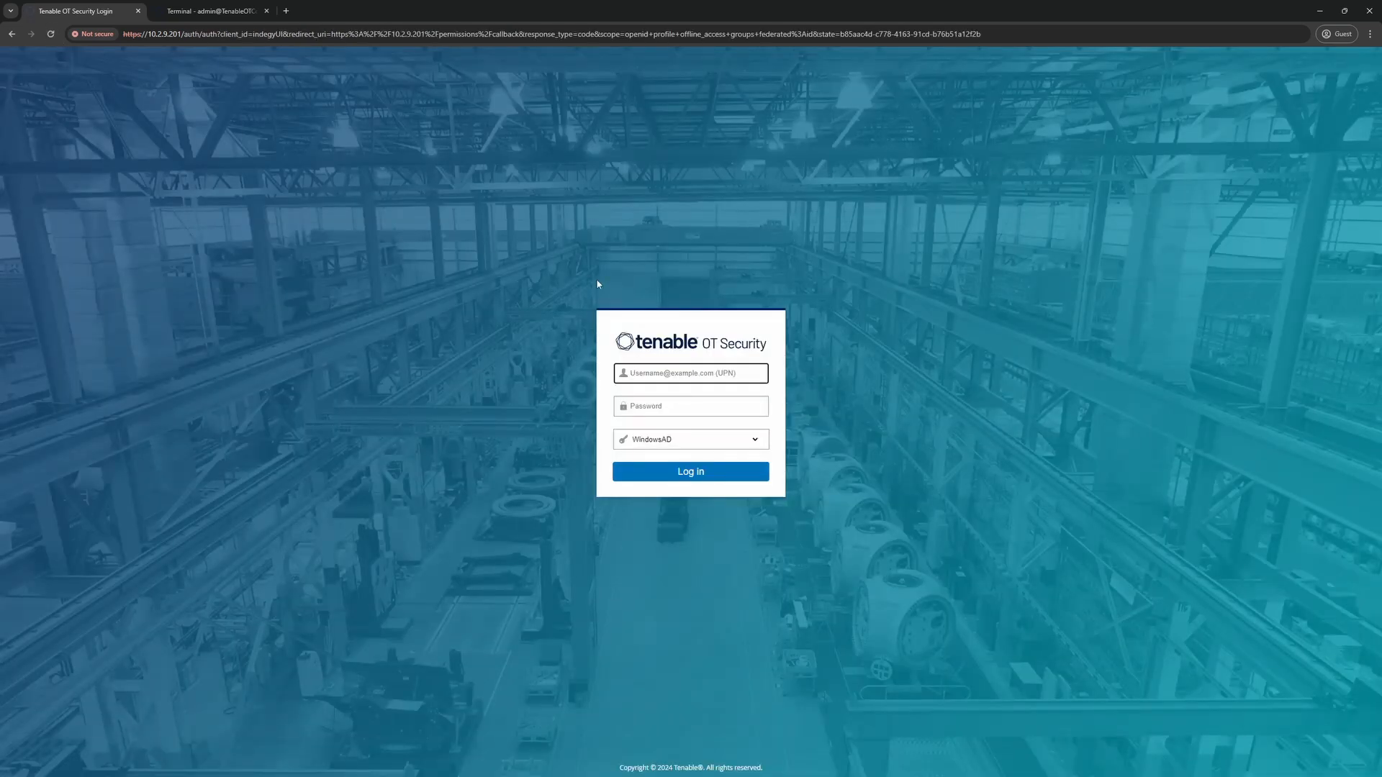
{"action": "left_click", "coordinate": [668, 440]}
{"action": "left_click", "coordinate": [666, 467]}
{"action": "left_click", "coordinate": [648, 375]}
{"action": "type", "text": "otadmin"}
{"action": "key", "text": "Tab"}
{"action": "type", "text": "•••••••"}
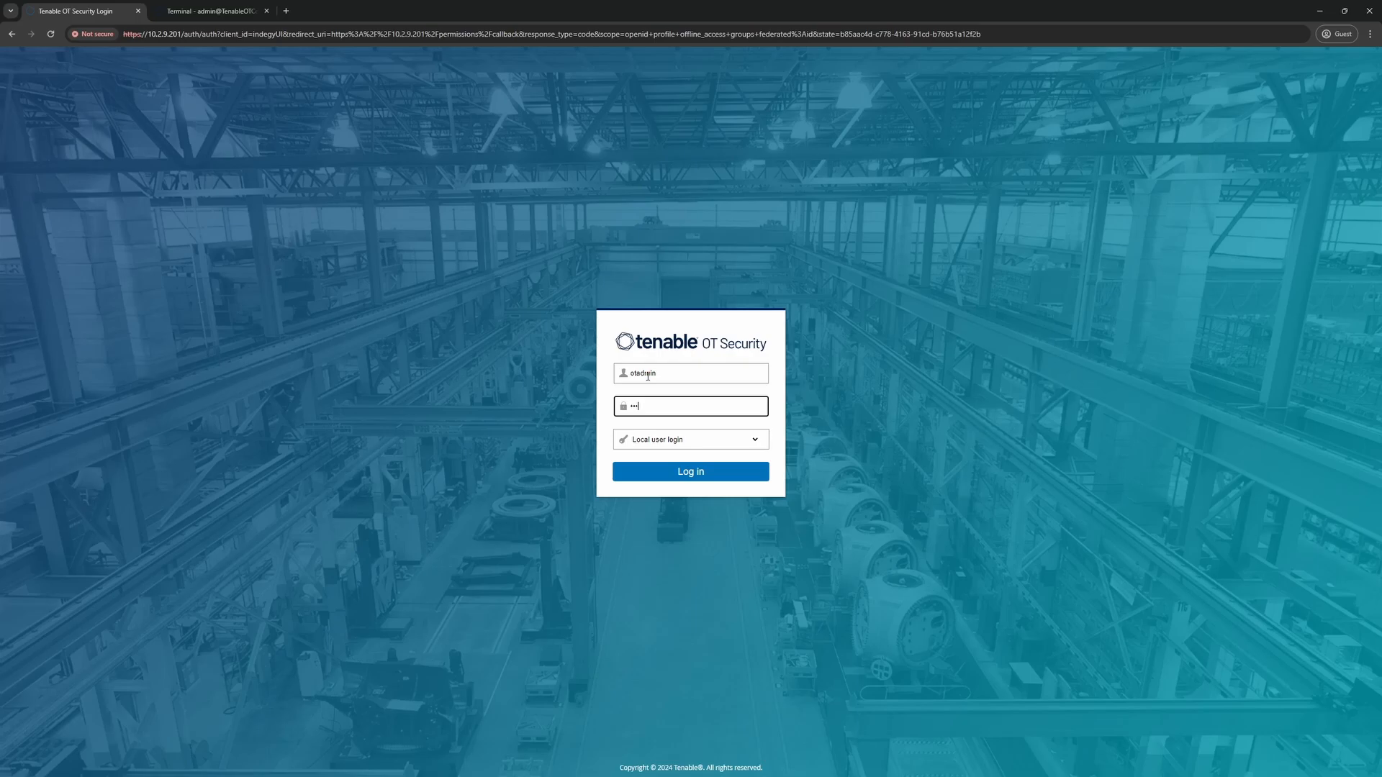
{"action": "type", "text": "••••••"}
{"action": "key", "text": "Return"}
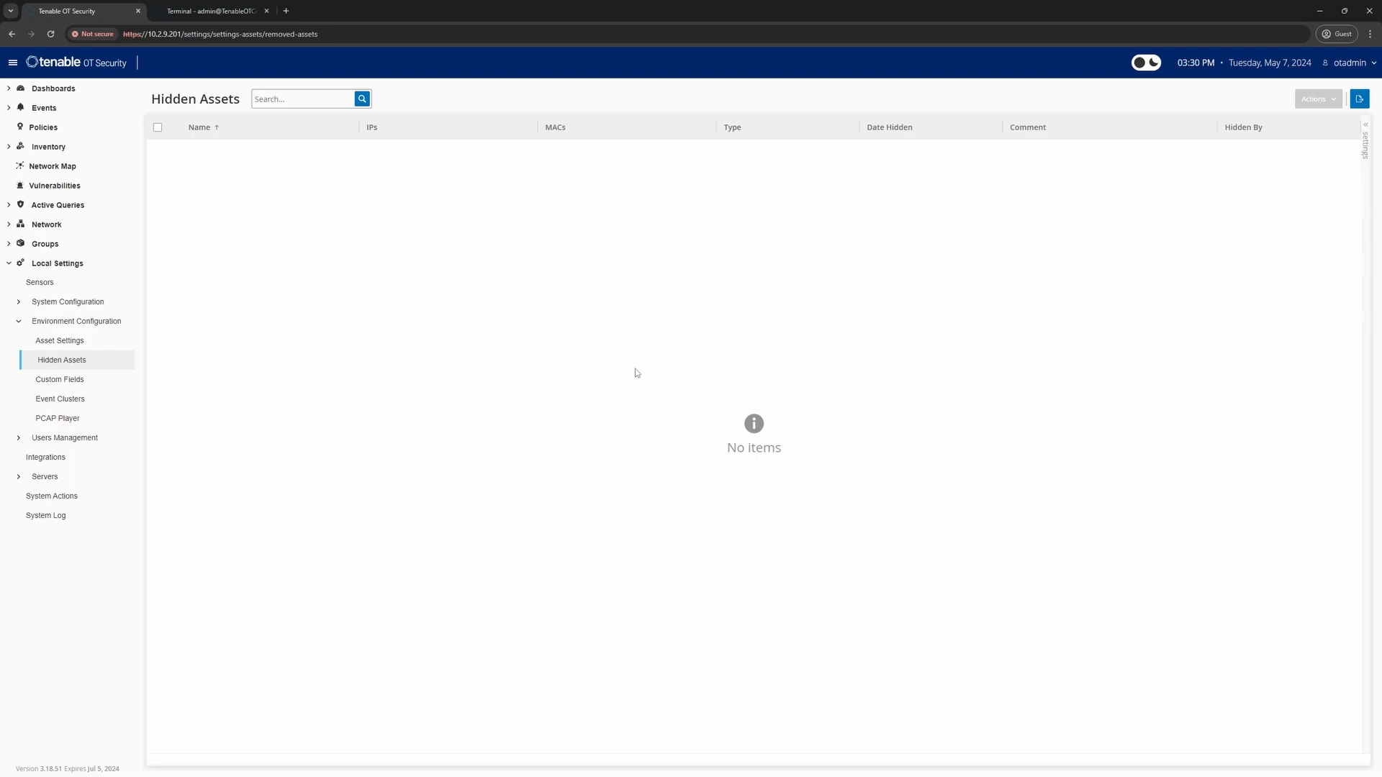
Open All Assets and select the 10.100.101.0/24 address in the IP column filter
{"action": "left_click", "coordinate": [66, 147]}
{"action": "left_click", "coordinate": [58, 167]}
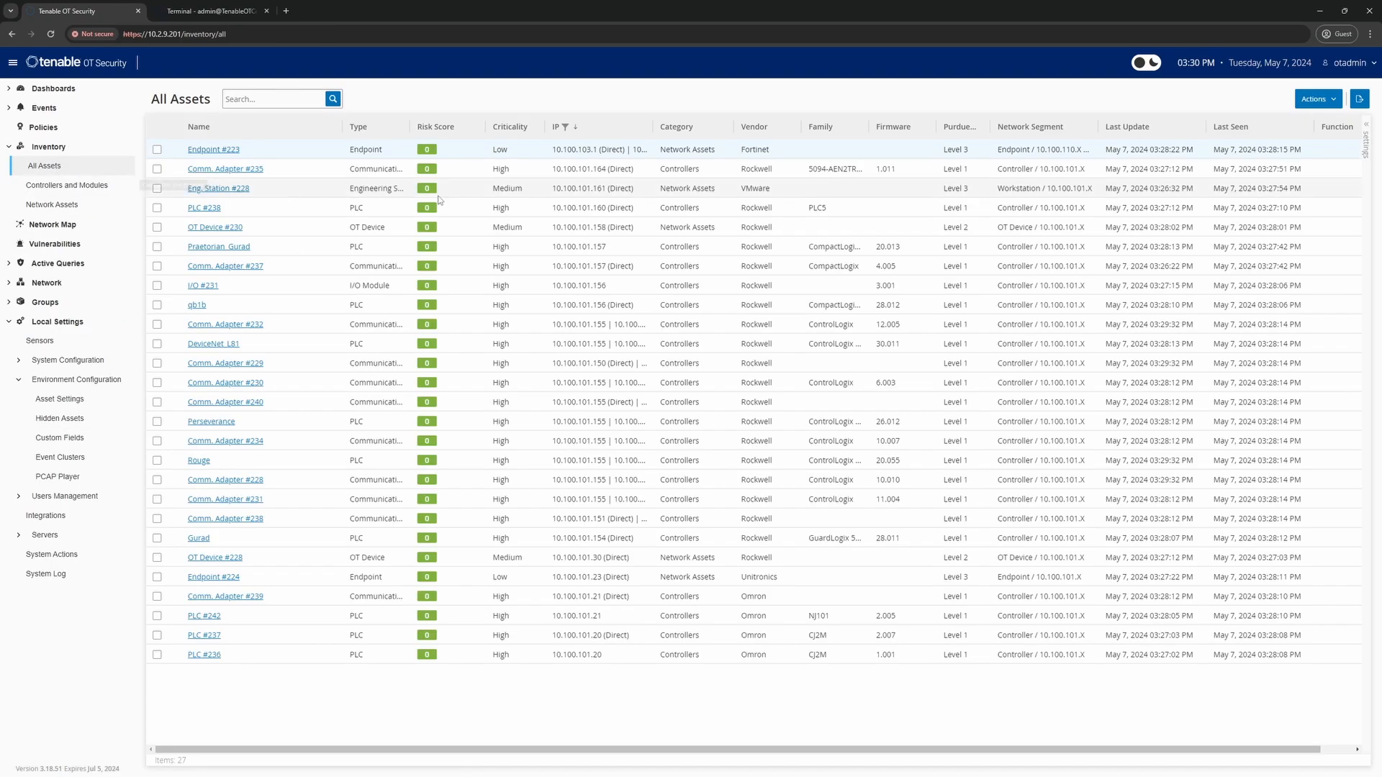
{"action": "left_click", "coordinate": [644, 129]}
{"action": "left_click_drag", "start_coordinate": [705, 217], "coordinate": [641, 219]}
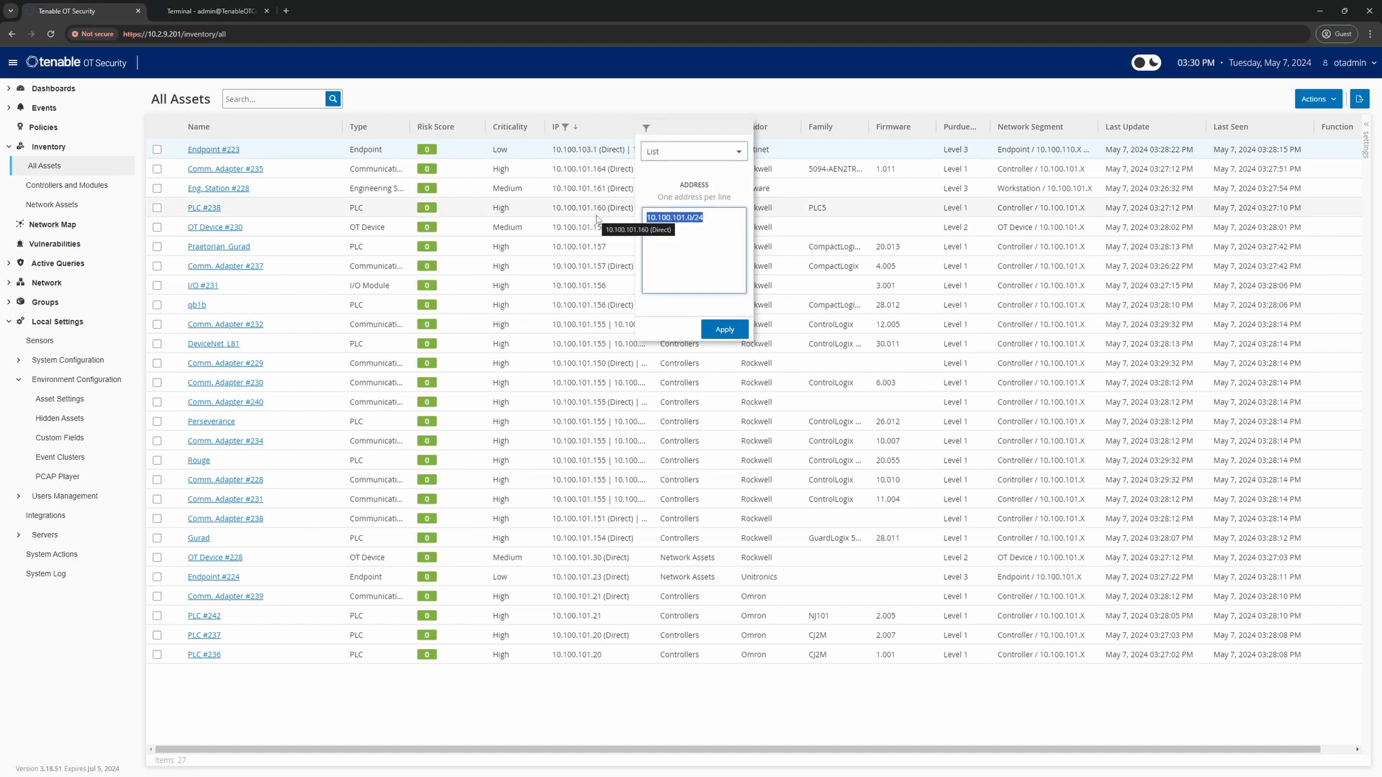
Apply the IP filter 192.168.0.0/16, leaving four 192.168 assets listed
{"action": "type", "text": "192.168"}
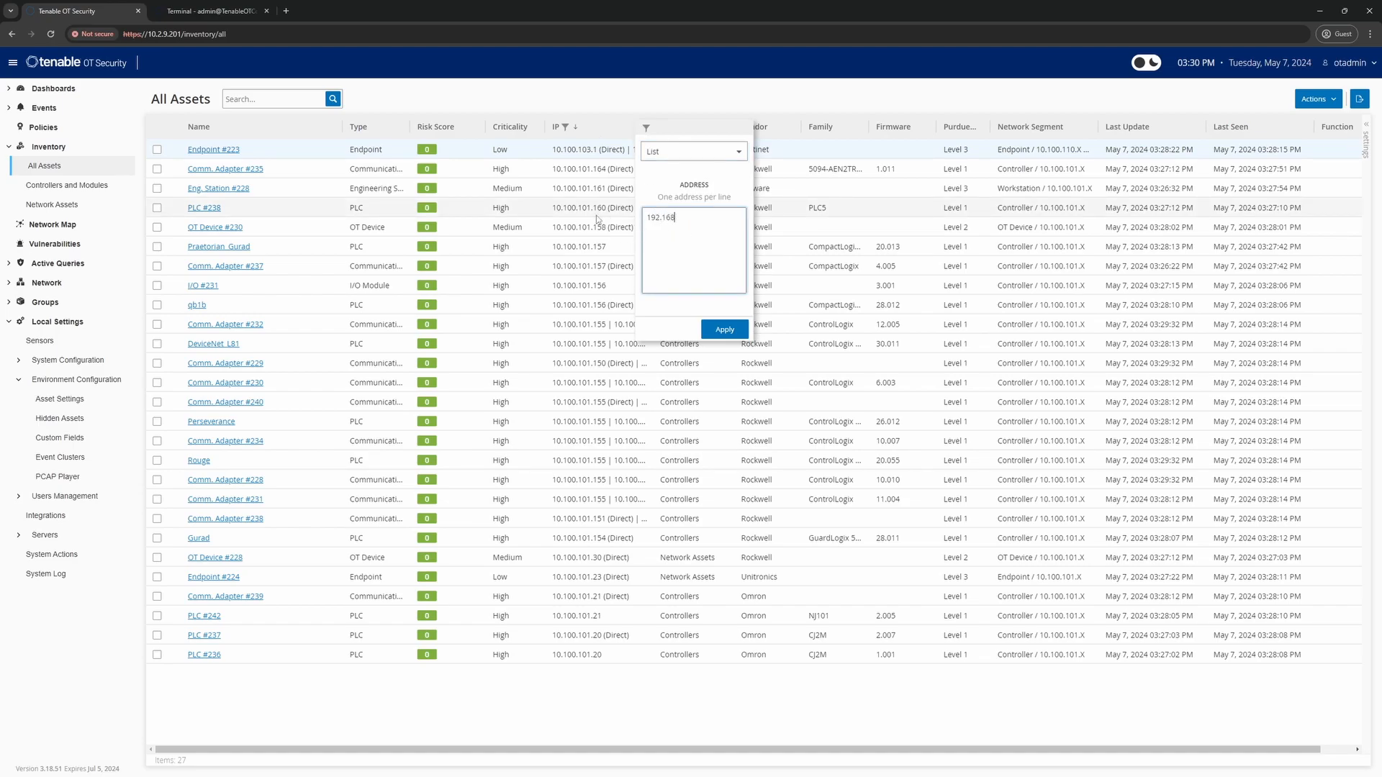
{"action": "type", "text": ".0.0/16"}
{"action": "left_click", "coordinate": [720, 329]}
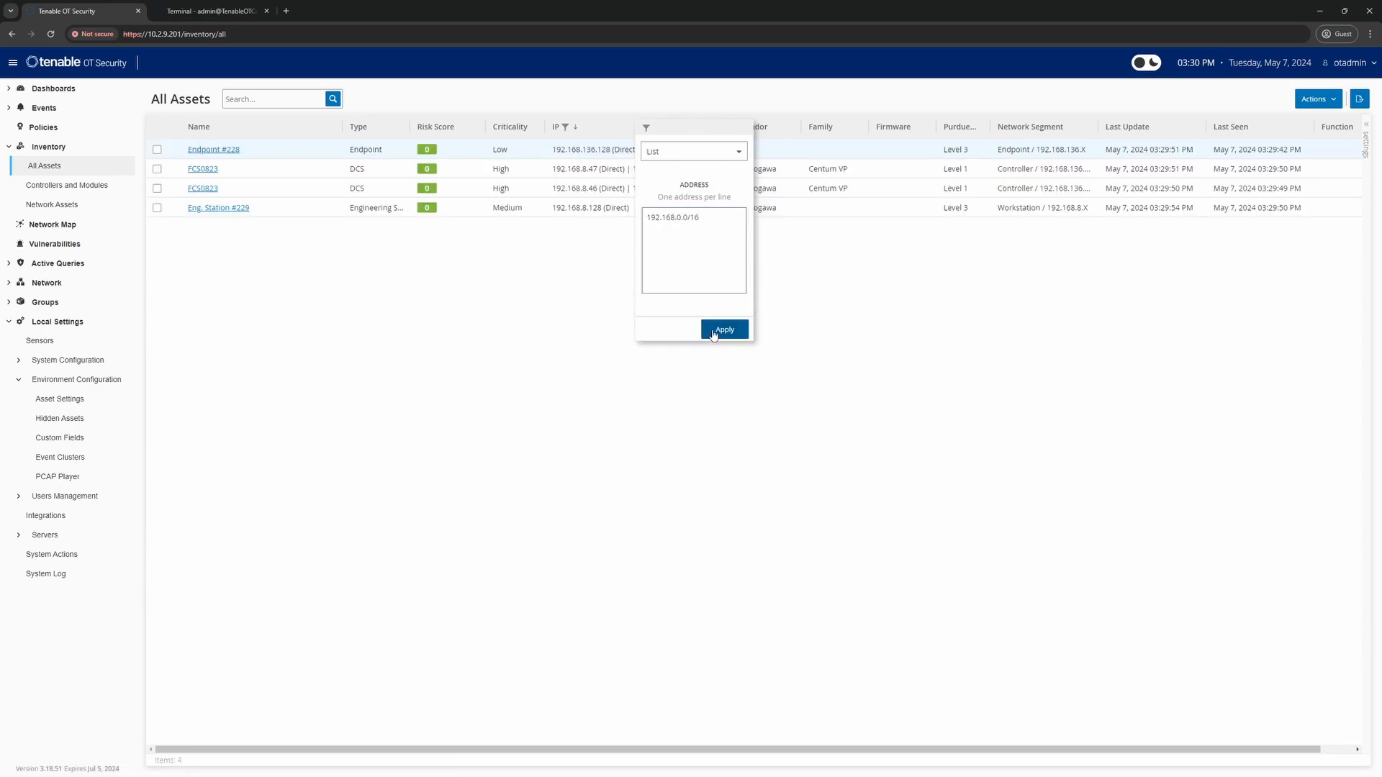
{"action": "left_click", "coordinate": [486, 426]}
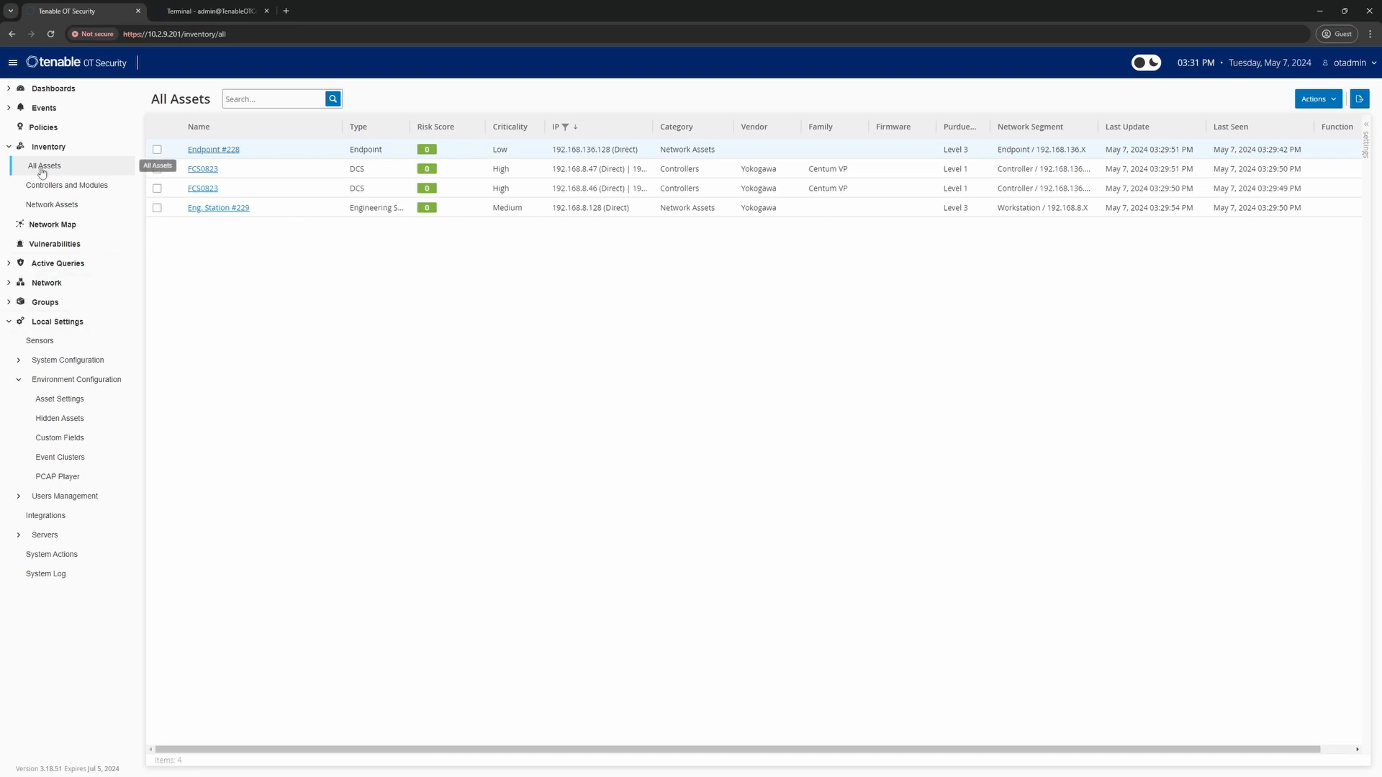
Switch the IP column filter list to Any and apply it, showing all 343 assets
{"action": "left_click", "coordinate": [645, 128]}
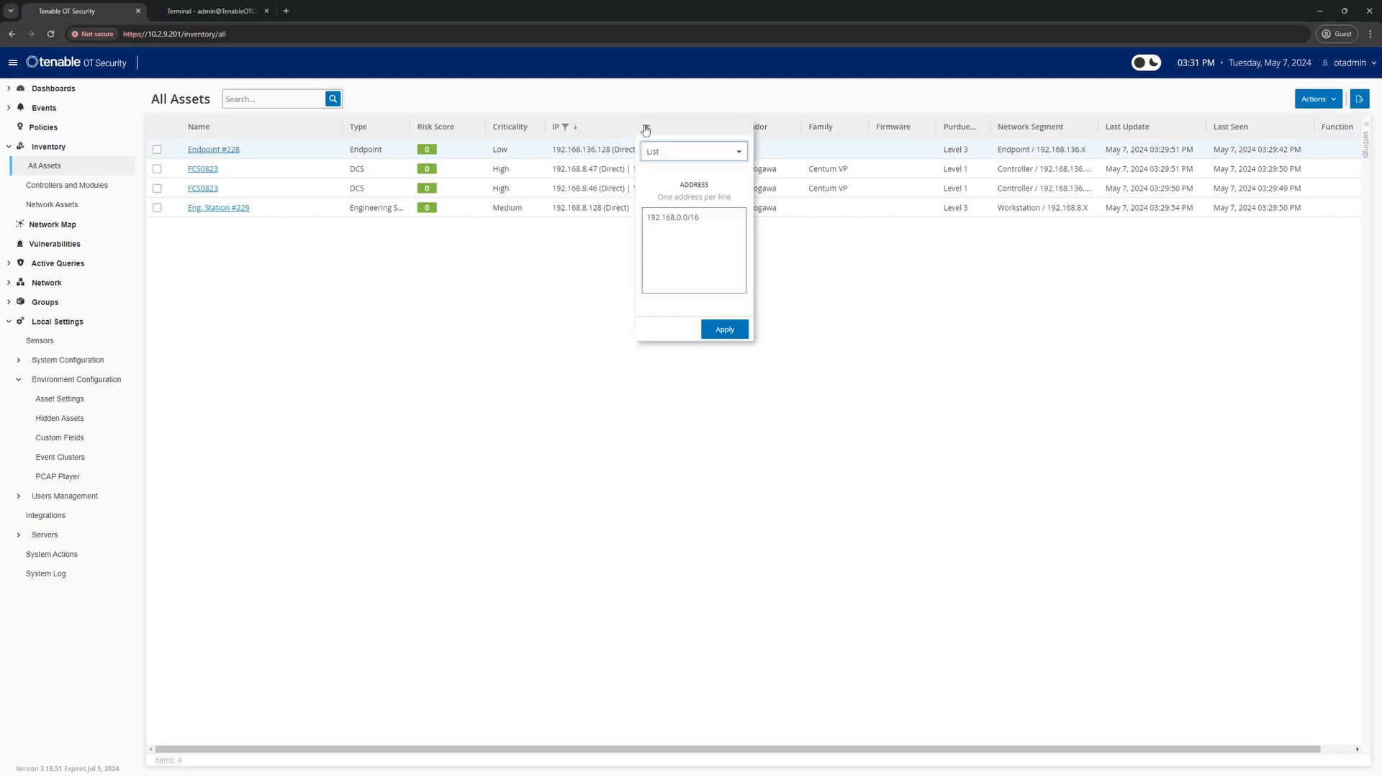
{"action": "left_click", "coordinate": [675, 152]}
{"action": "left_click", "coordinate": [672, 174]}
{"action": "left_click", "coordinate": [715, 187]}
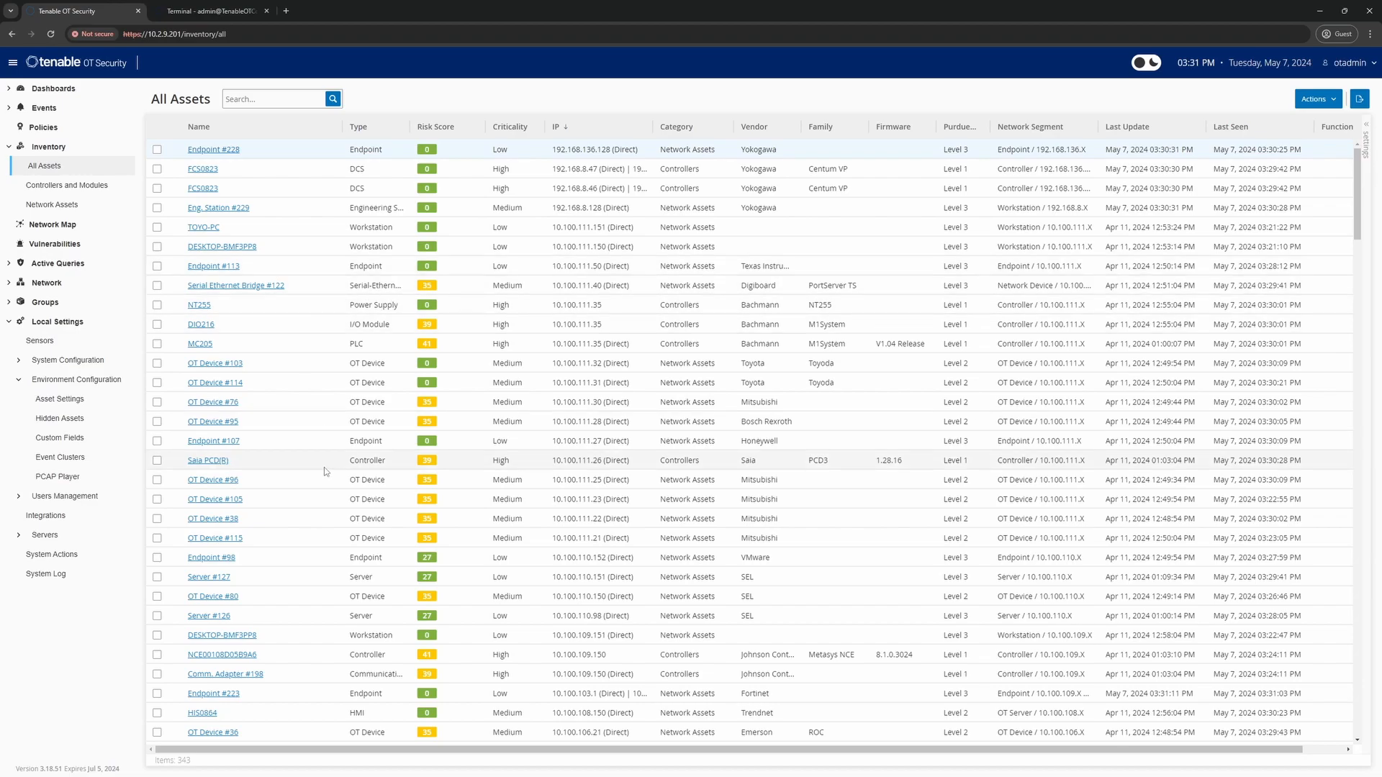
Sort All Assets by Risk Score, highest first, putting RTU #49 on top
{"action": "left_click", "coordinate": [438, 128]}
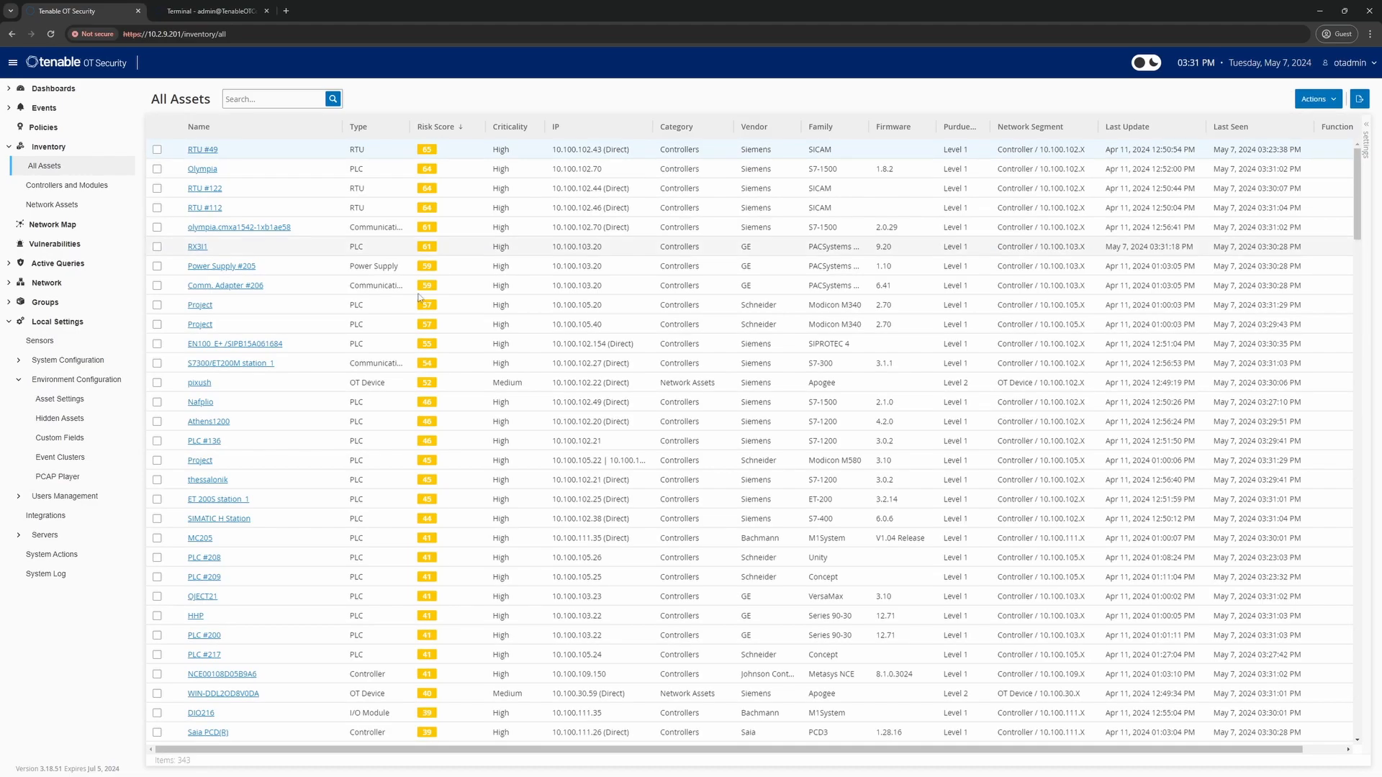
{"action": "left_click", "coordinate": [432, 137]}
{"action": "left_click", "coordinate": [432, 137]}
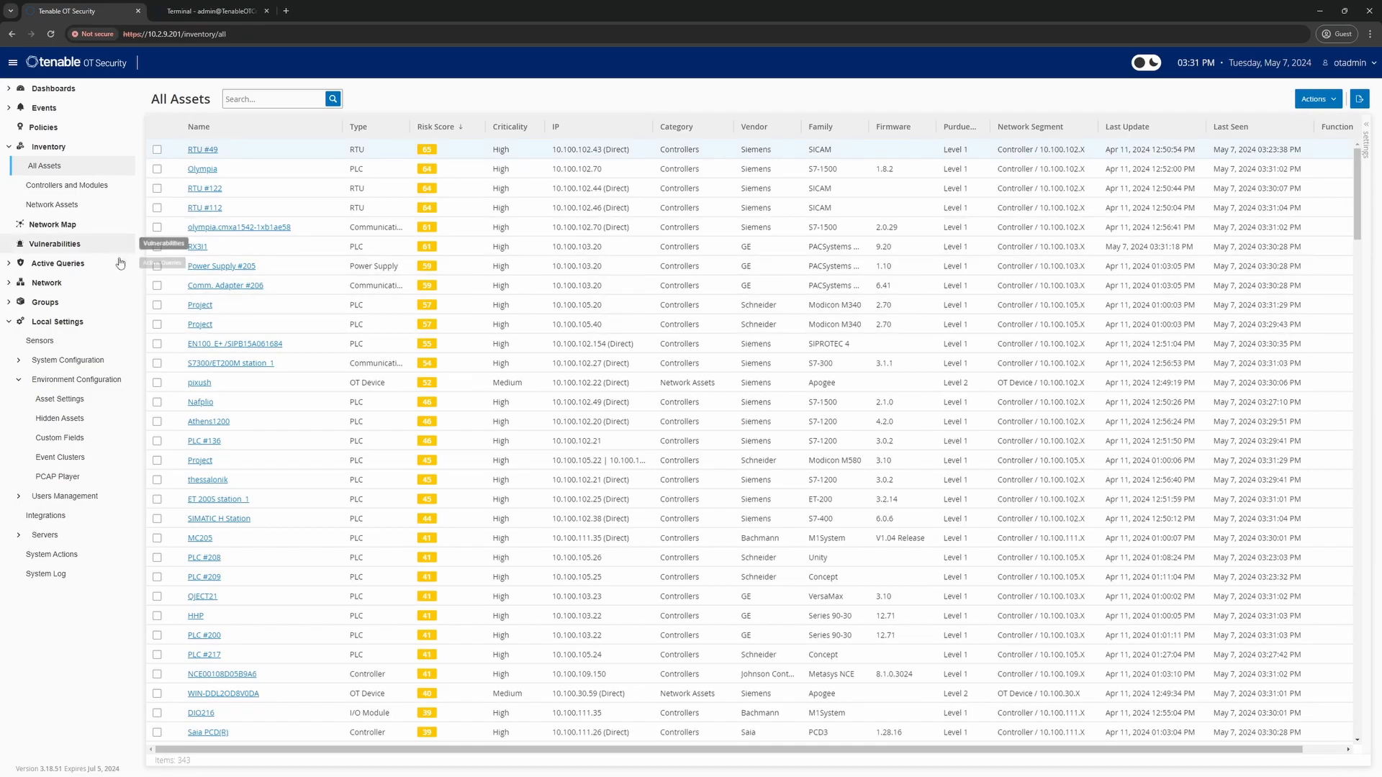
Inspect Olympia's details, locating its asset ID, then return to All Assets
{"action": "left_click", "coordinate": [204, 170]}
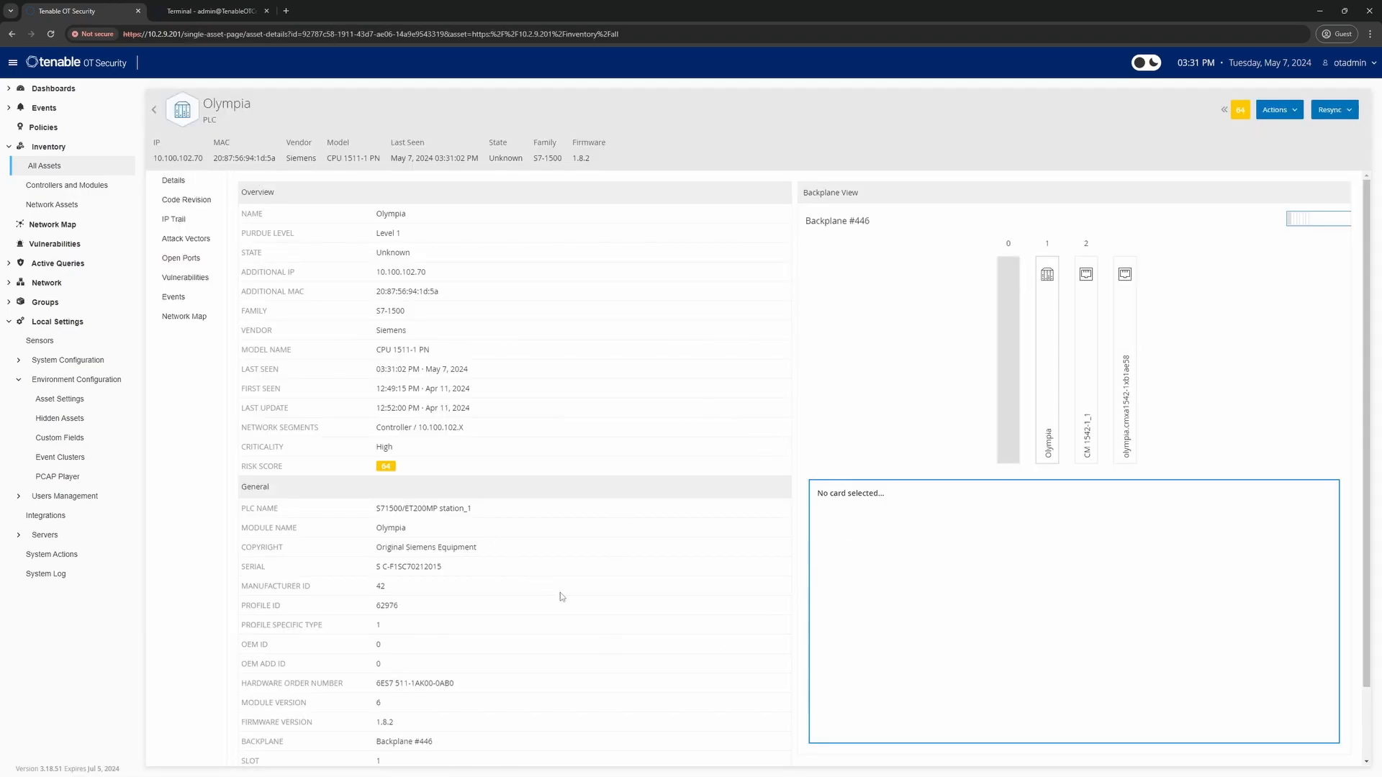
{"action": "scroll", "coordinate": [533, 581], "scroll_direction": "down", "scroll_amount": 1}
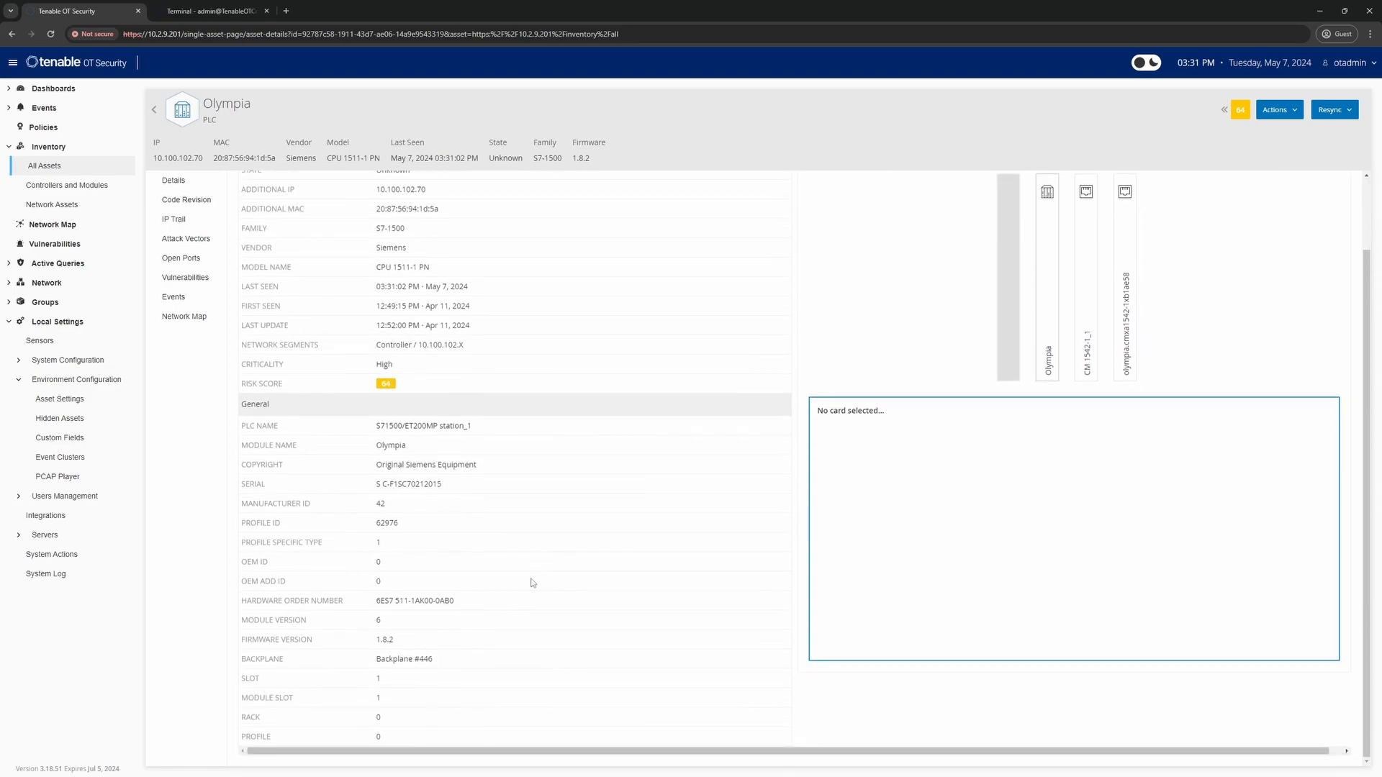
{"action": "scroll", "coordinate": [540, 428], "scroll_direction": "up", "scroll_amount": 1}
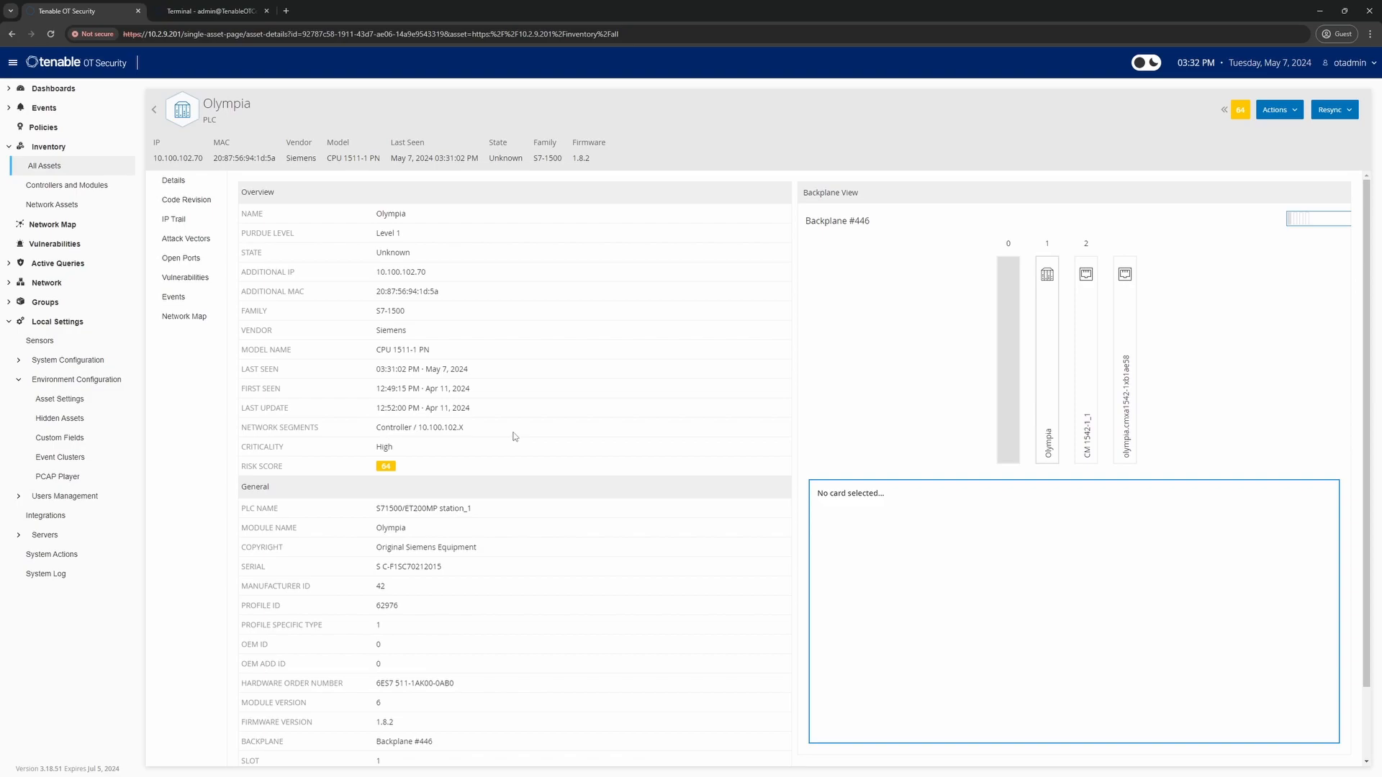
{"action": "key", "text": "ctrl+f"}
{"action": "type", "text": "ID"}
{"action": "key", "text": "Return"}
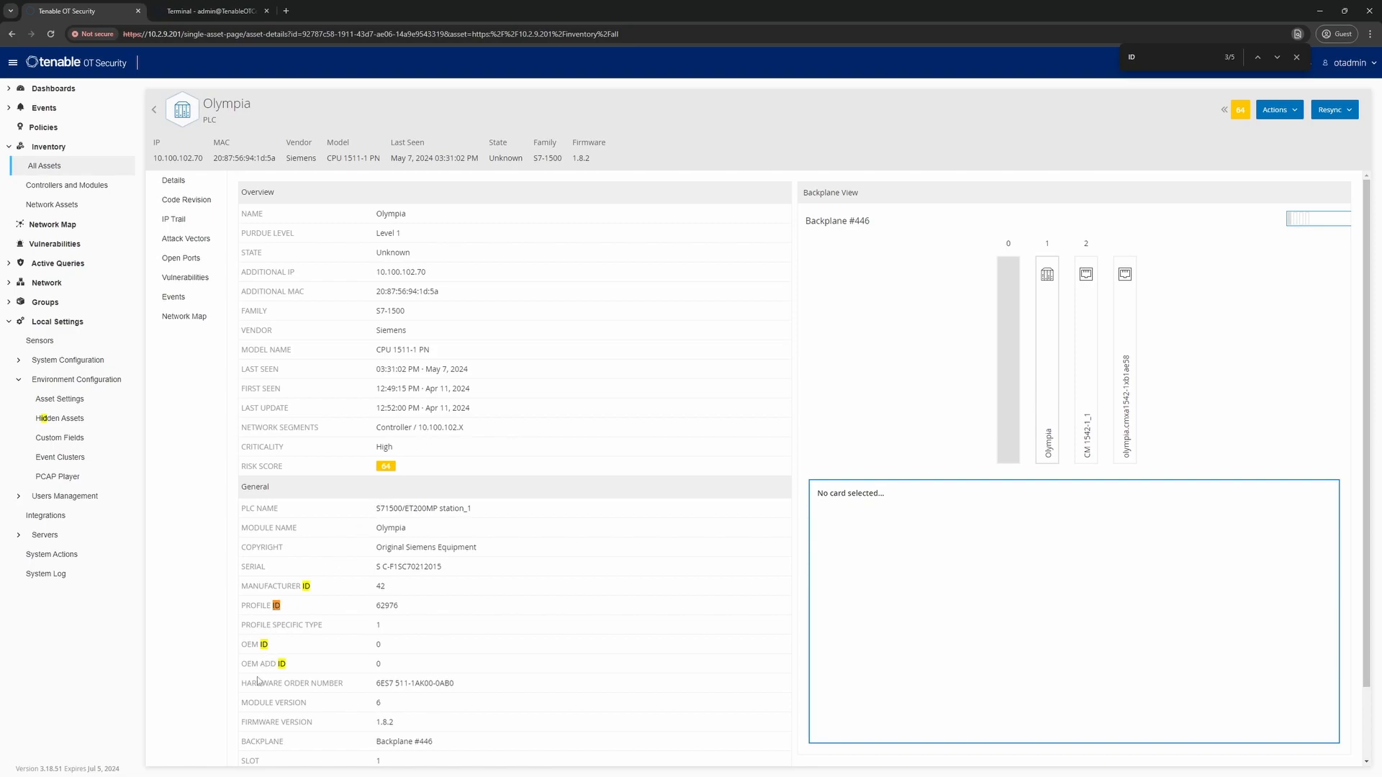
{"action": "scroll", "coordinate": [312, 689], "scroll_direction": "down", "scroll_amount": 2}
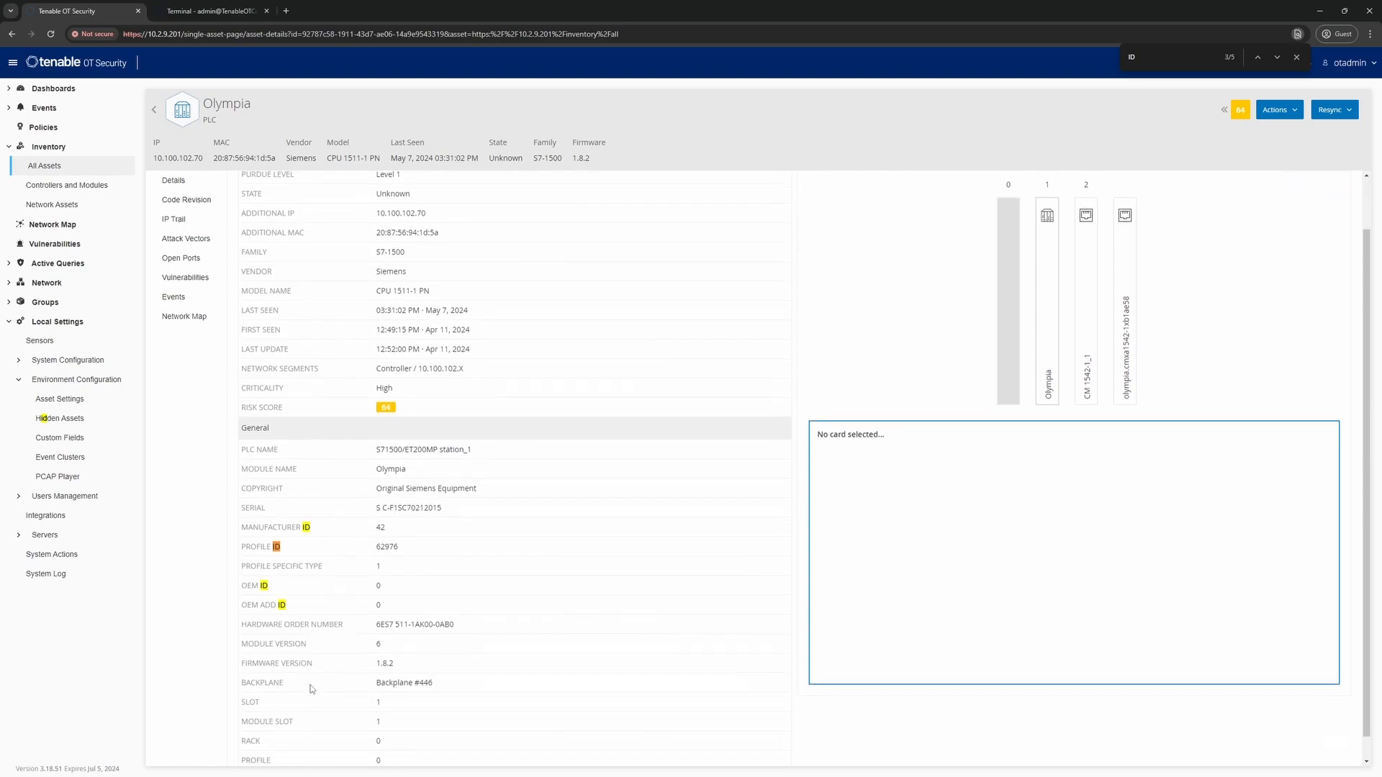
{"action": "scroll", "coordinate": [312, 689], "scroll_direction": "up", "scroll_amount": 2}
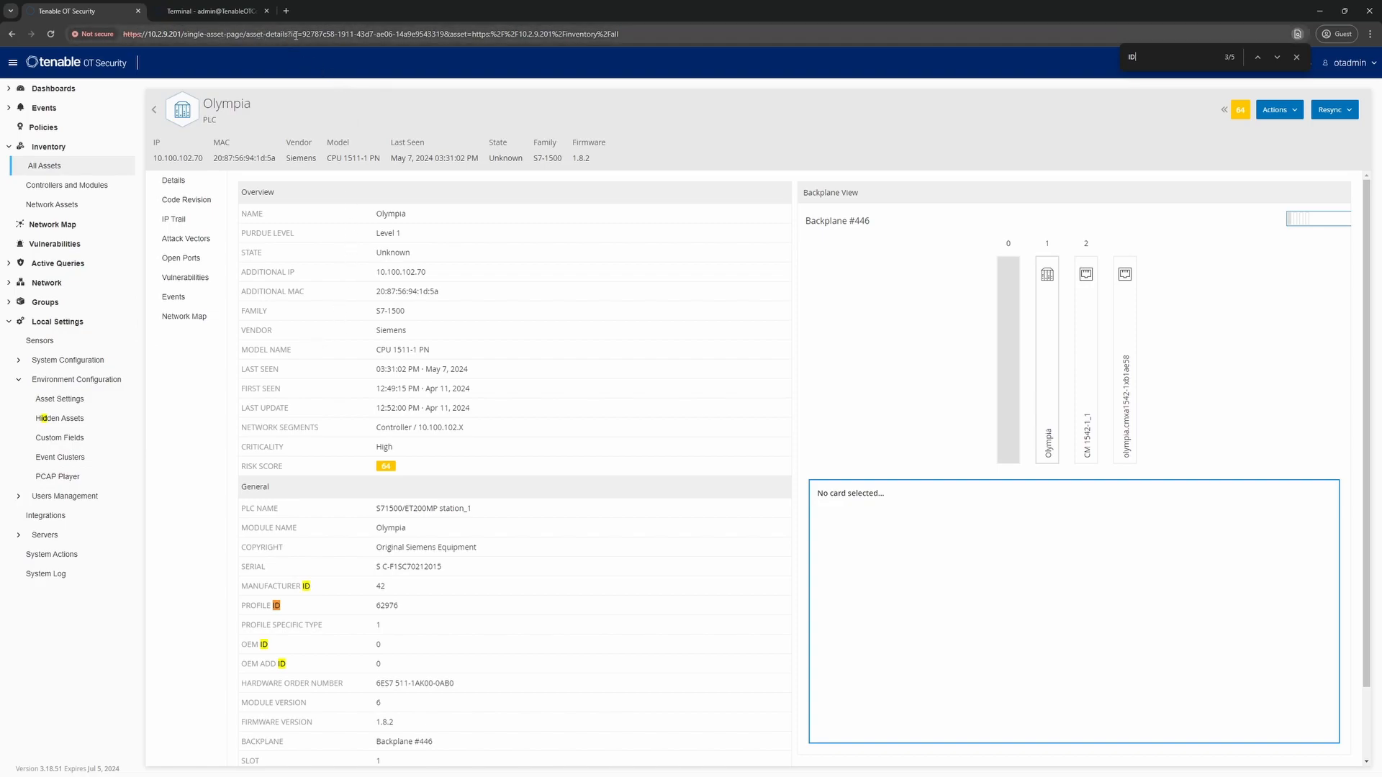
{"action": "left_click_drag", "start_coordinate": [302, 34], "coordinate": [444, 36]}
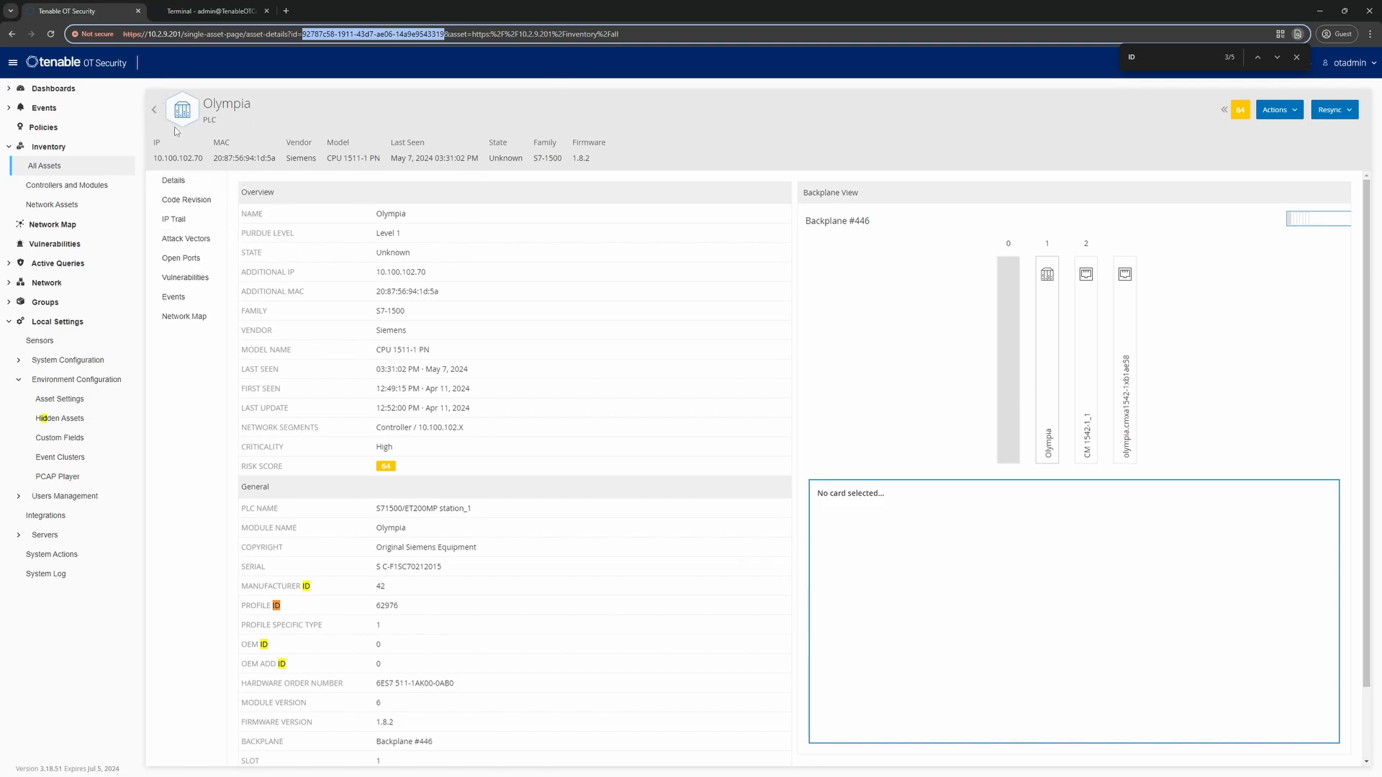
{"action": "left_click", "coordinate": [153, 109]}
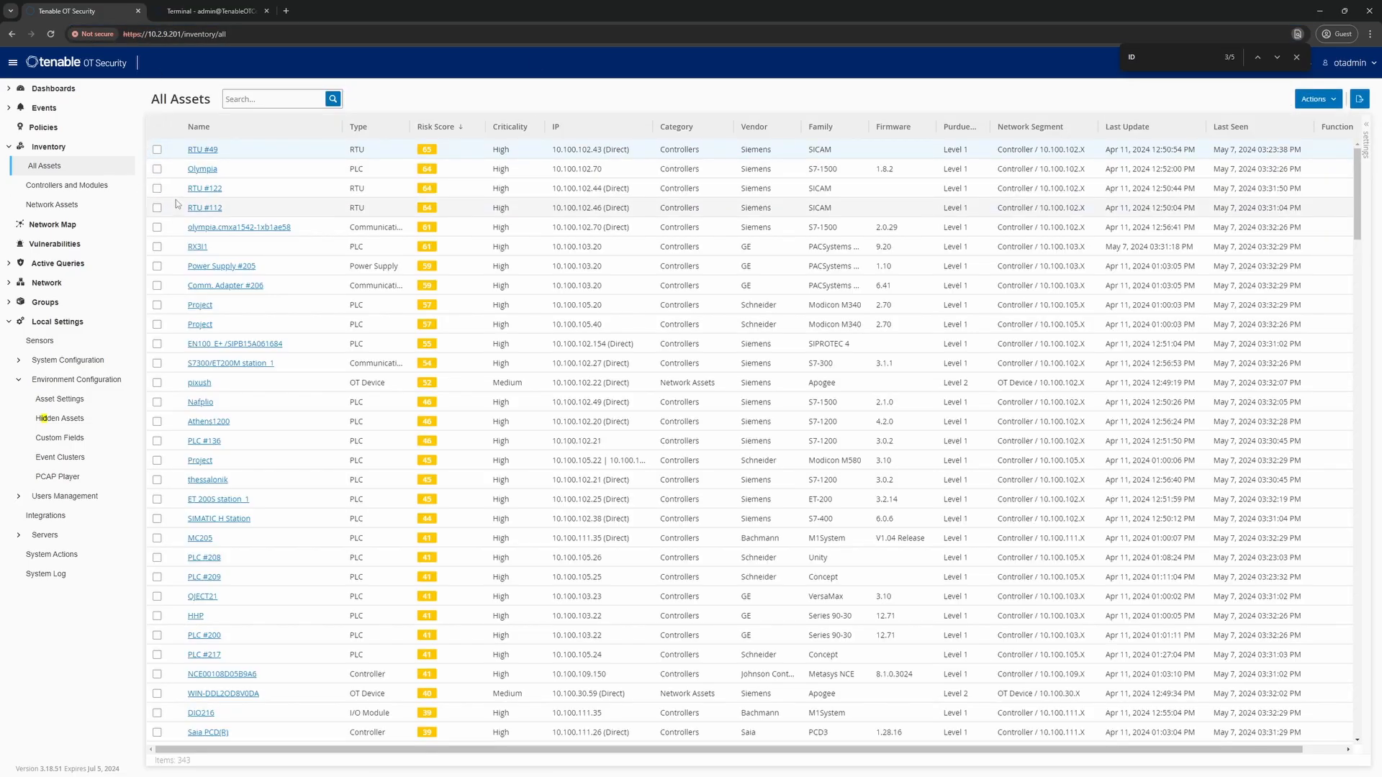
Enable the ID column in Table Settings and widen it to show full asset IDs
{"action": "left_click", "coordinate": [1366, 137]}
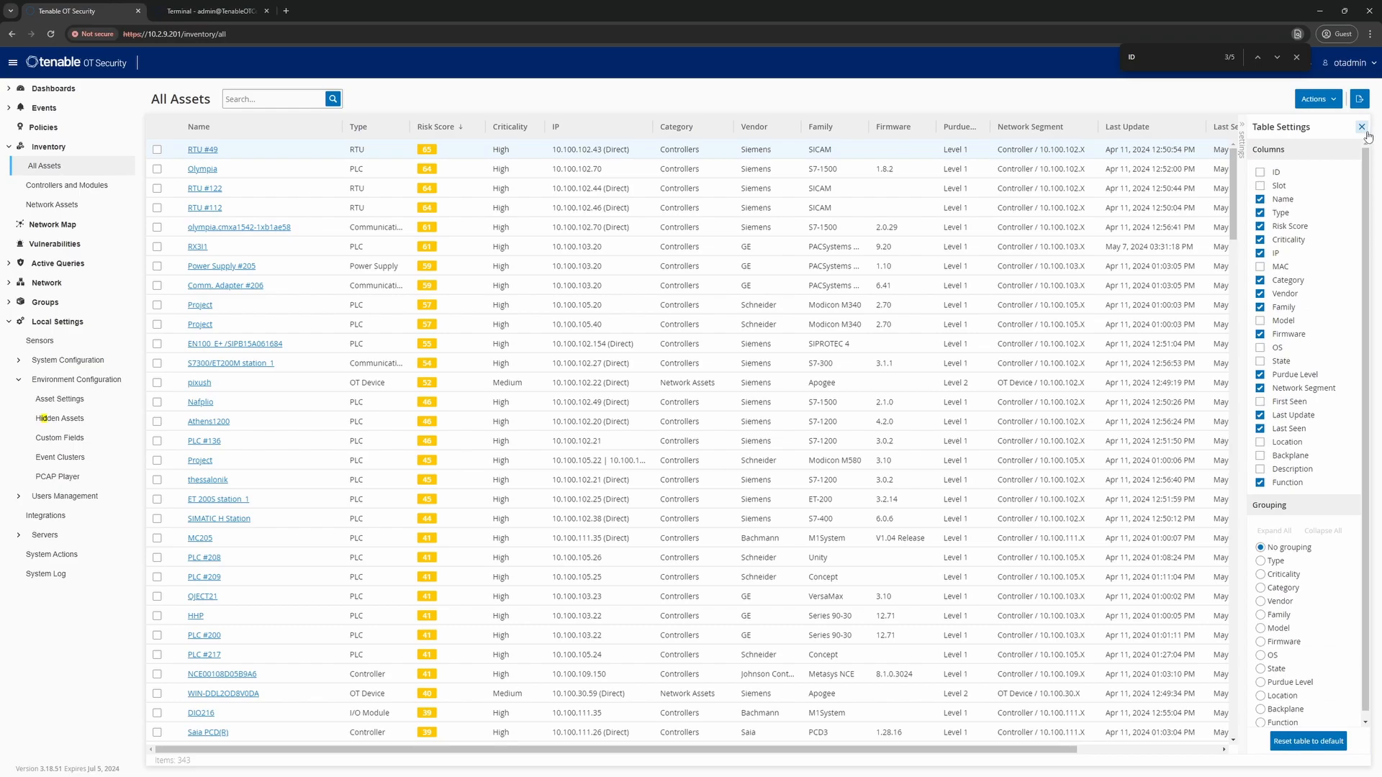
{"action": "left_click", "coordinate": [1260, 172]}
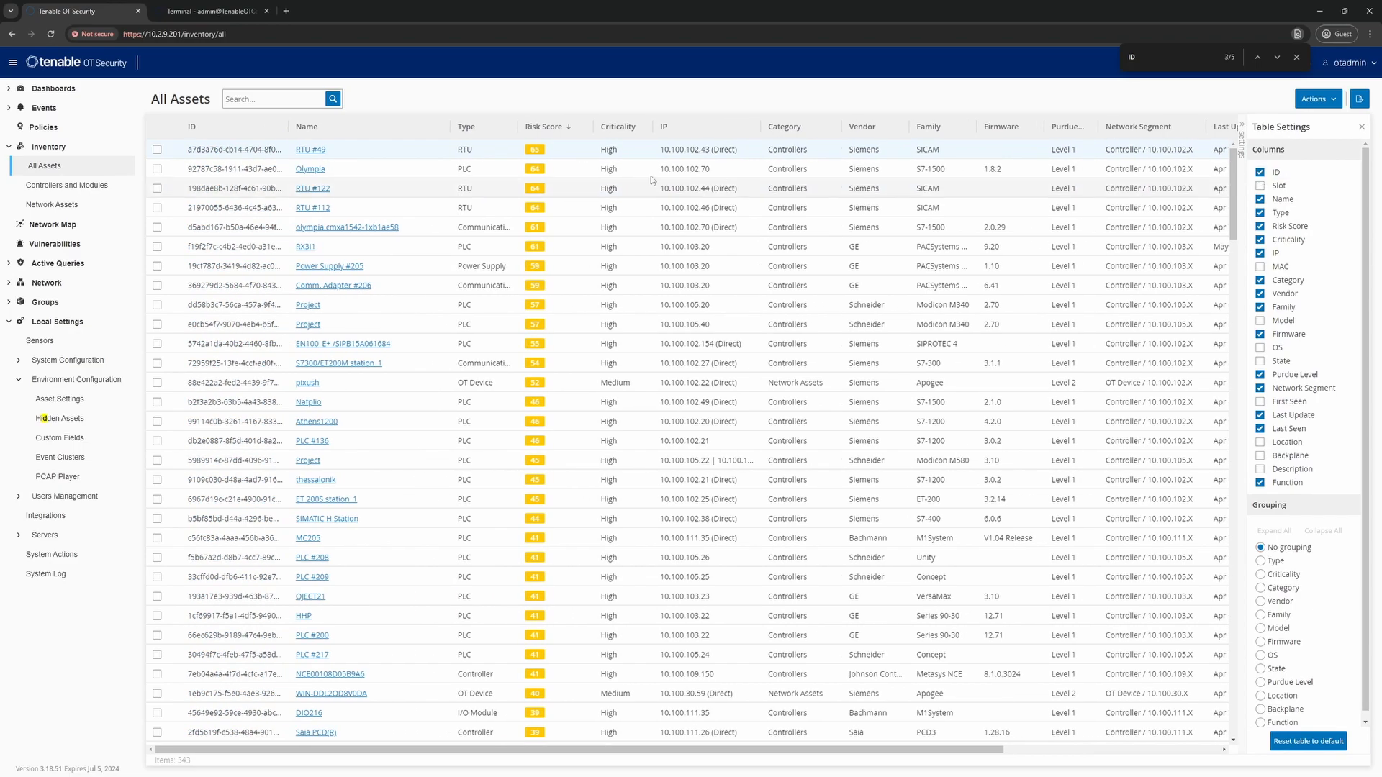
{"action": "left_click_drag", "start_coordinate": [290, 125], "coordinate": [364, 125]}
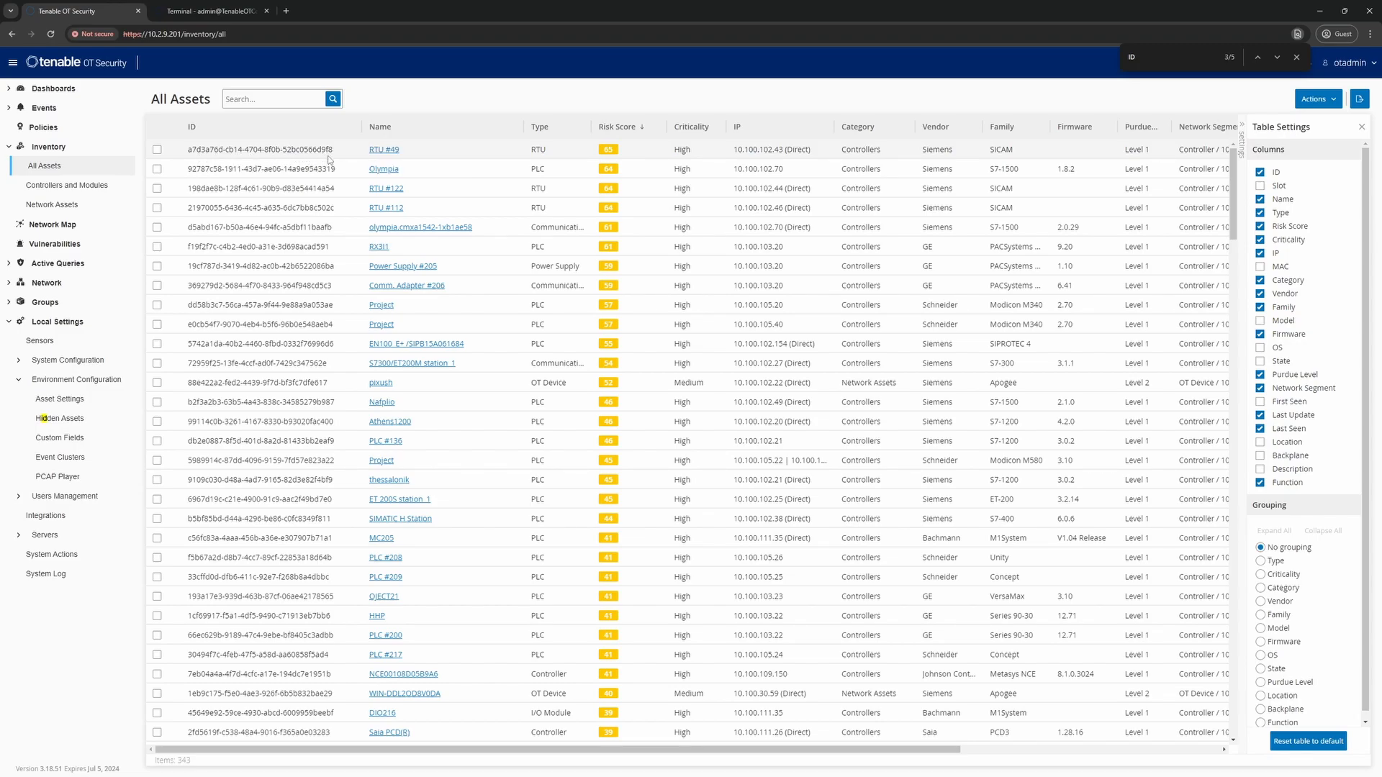
Open RTU #49's details and copy its asset ID from the address bar
{"action": "left_click", "coordinate": [380, 151]}
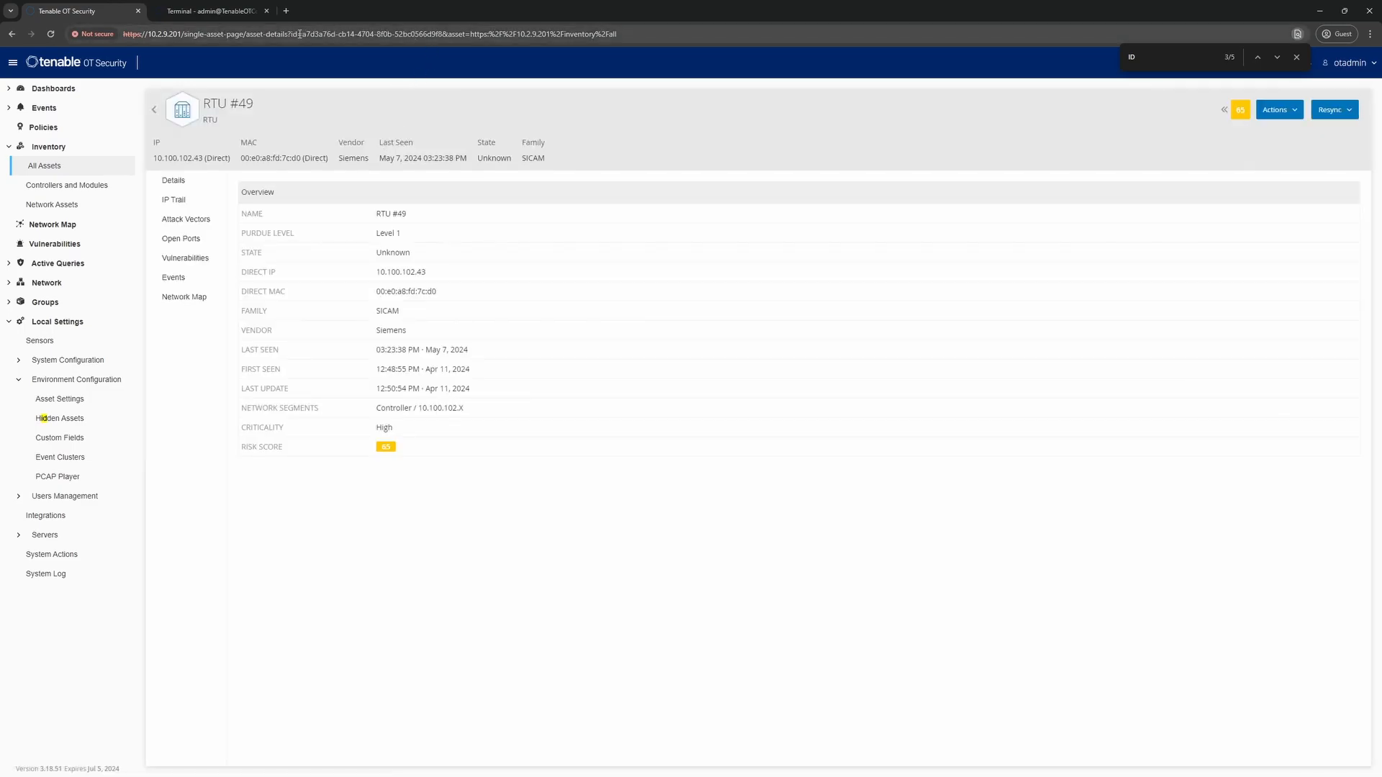
{"action": "left_click_drag", "start_coordinate": [301, 34], "coordinate": [442, 34]}
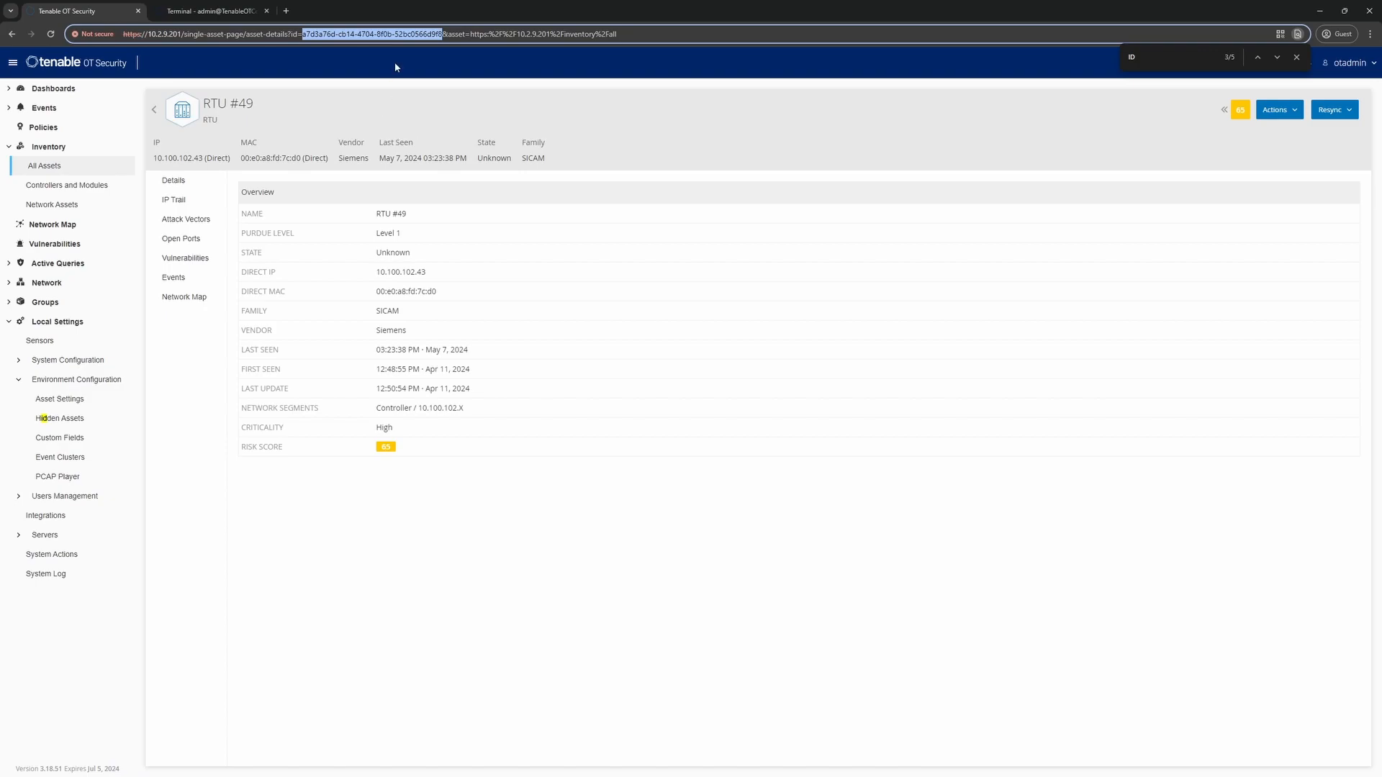
{"action": "right_click", "coordinate": [357, 34]}
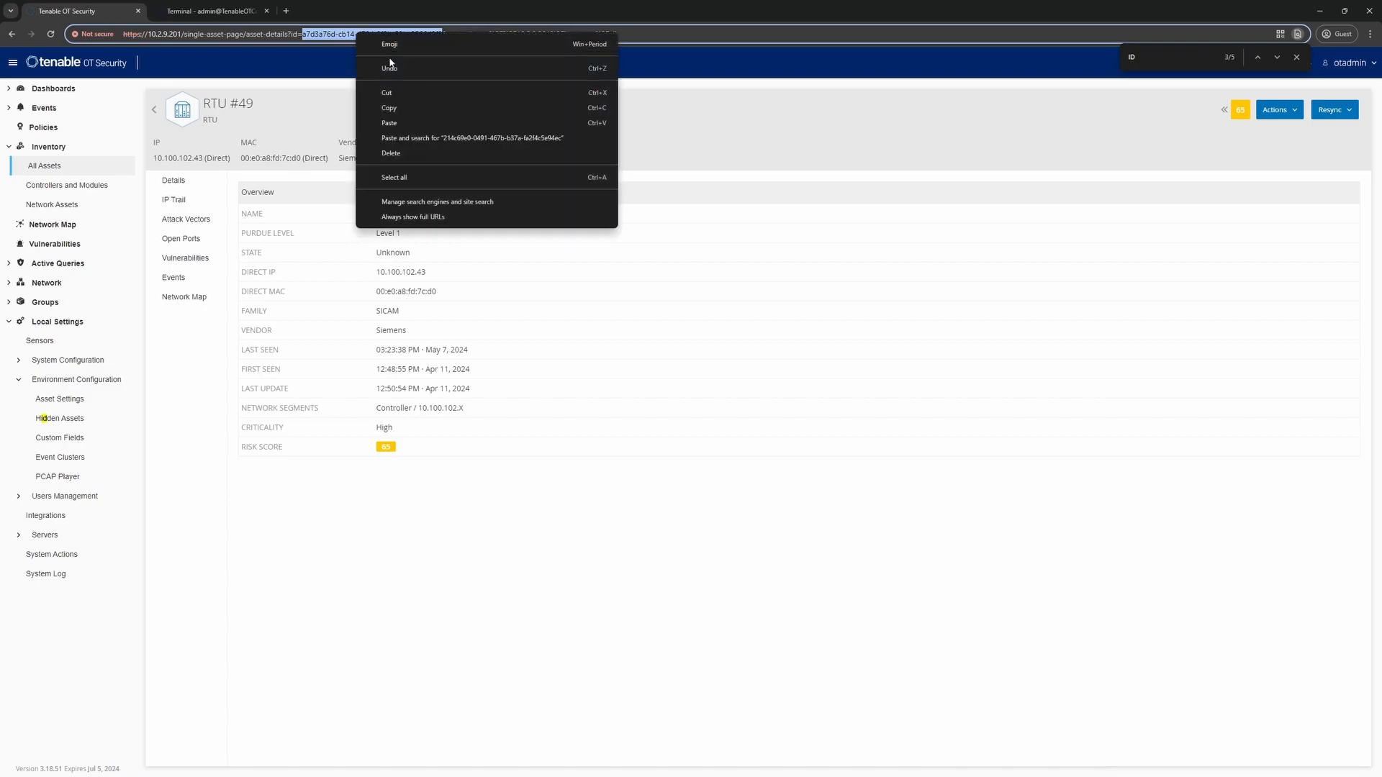
{"action": "left_click", "coordinate": [393, 108]}
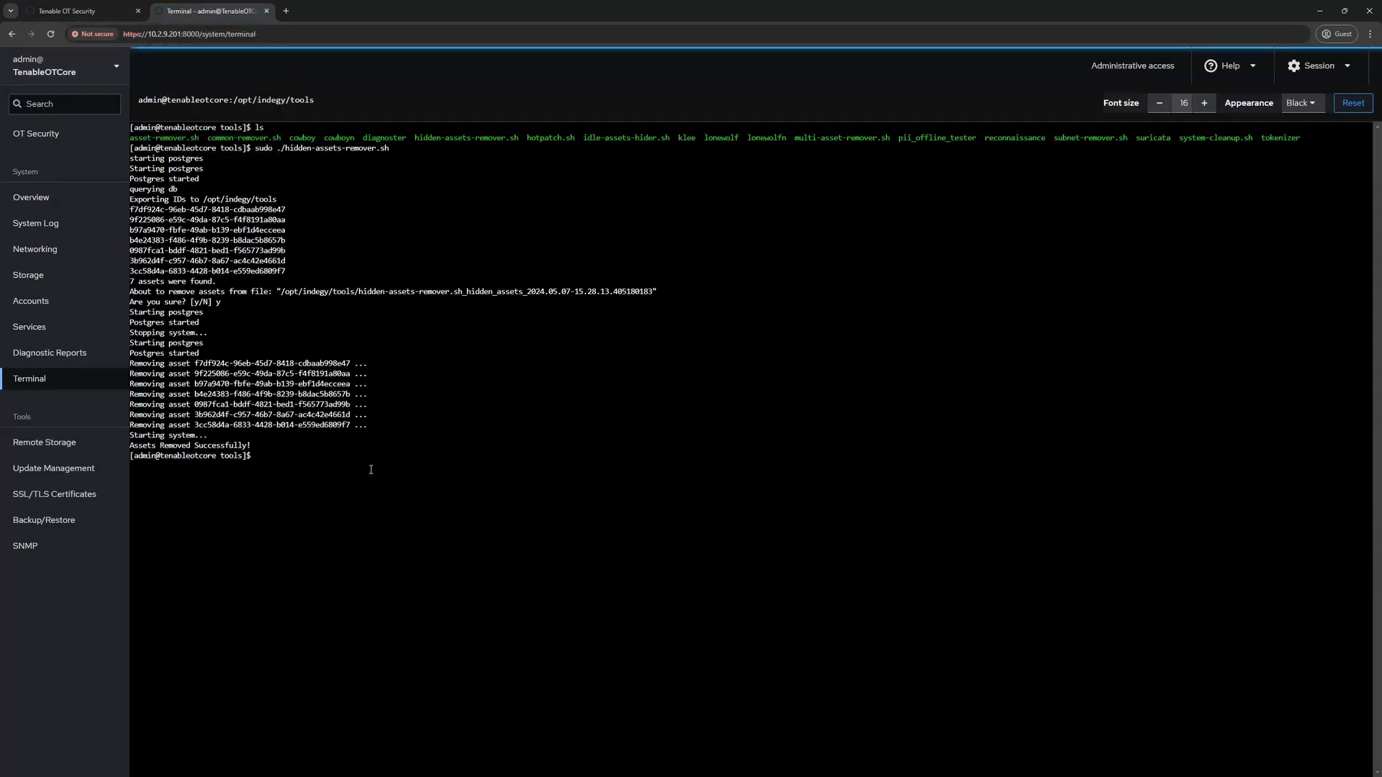
Clear the terminal and list the scripts in the tools folder
{"action": "type", "text": "clear"}
{"action": "key", "text": "Return"}
{"action": "type", "text": "ls"}
{"action": "key", "text": "Return"}
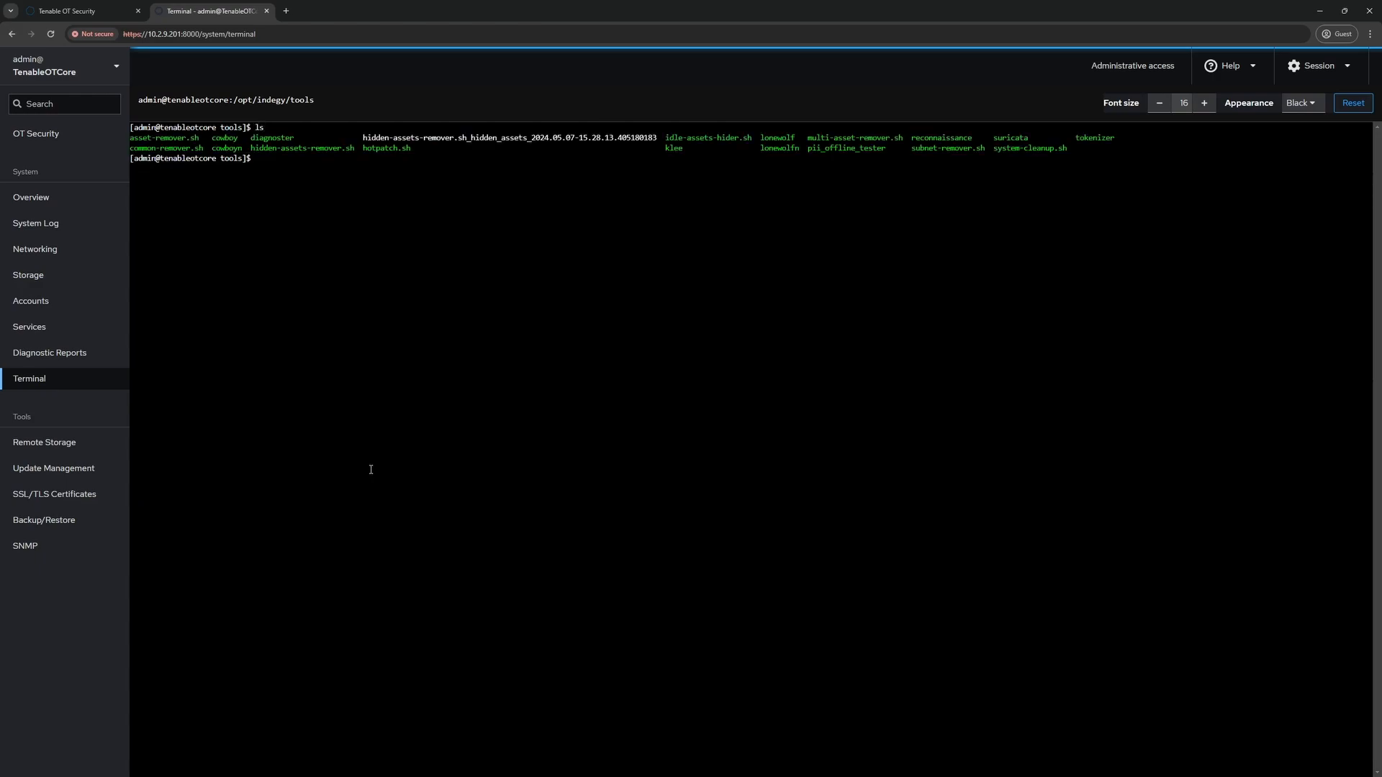
Run sudo ./asset-remover.sh with RTU #49's pasted asset ID, allowing clipboard access
{"action": "type", "text": "sudo ./asse"}
{"action": "key", "text": "Tab"}
{"action": "right_click", "coordinate": [438, 179]}
{"action": "left_click", "coordinate": [464, 215]}
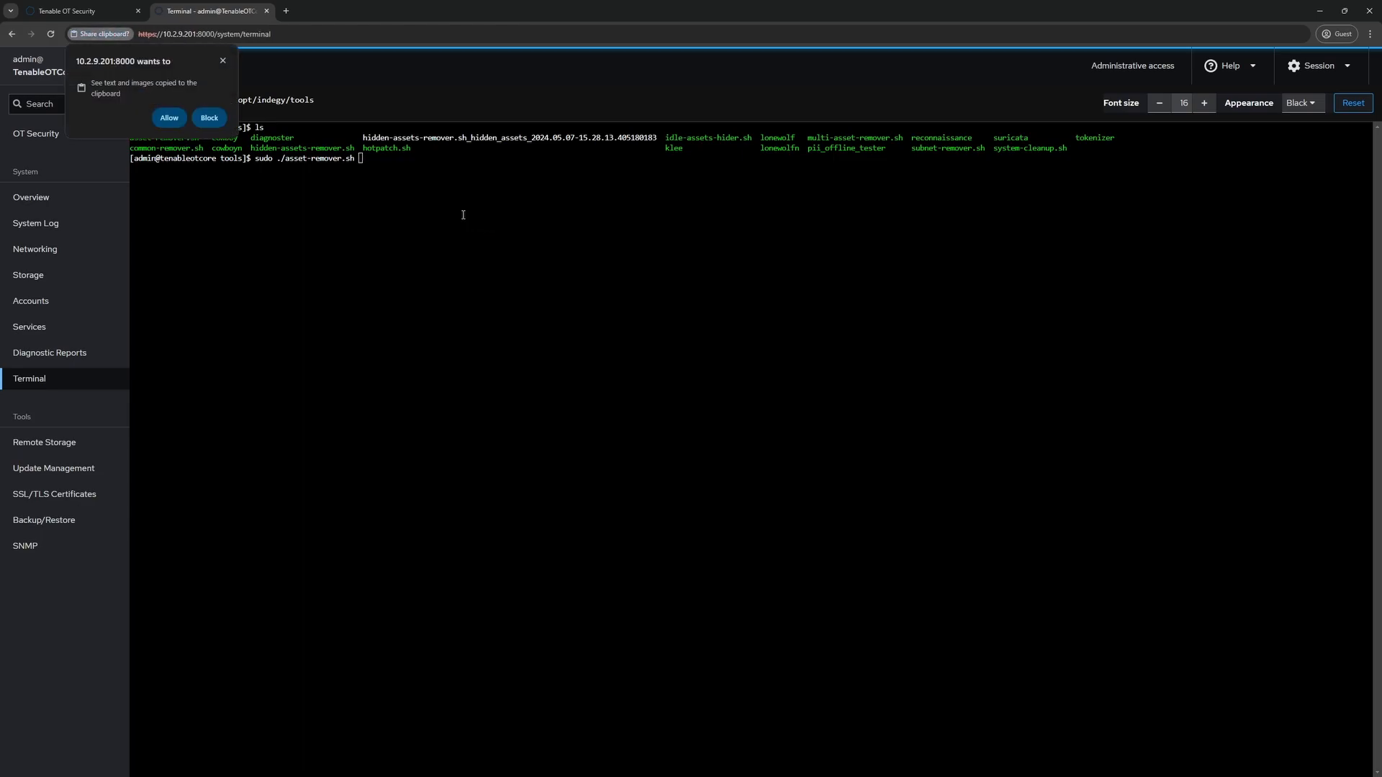
{"action": "left_click", "coordinate": [170, 117]}
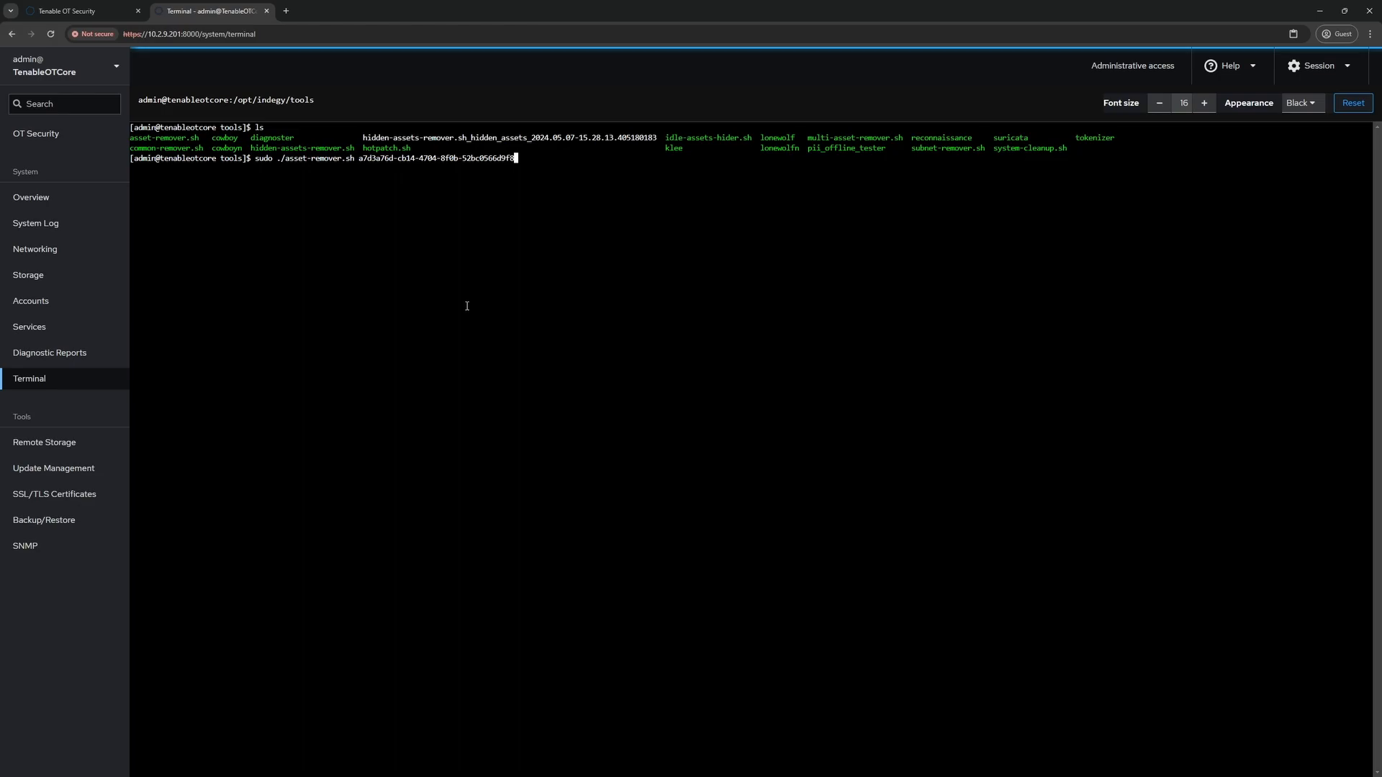
{"action": "key", "text": "Return"}
{"action": "key", "text": "Return"}
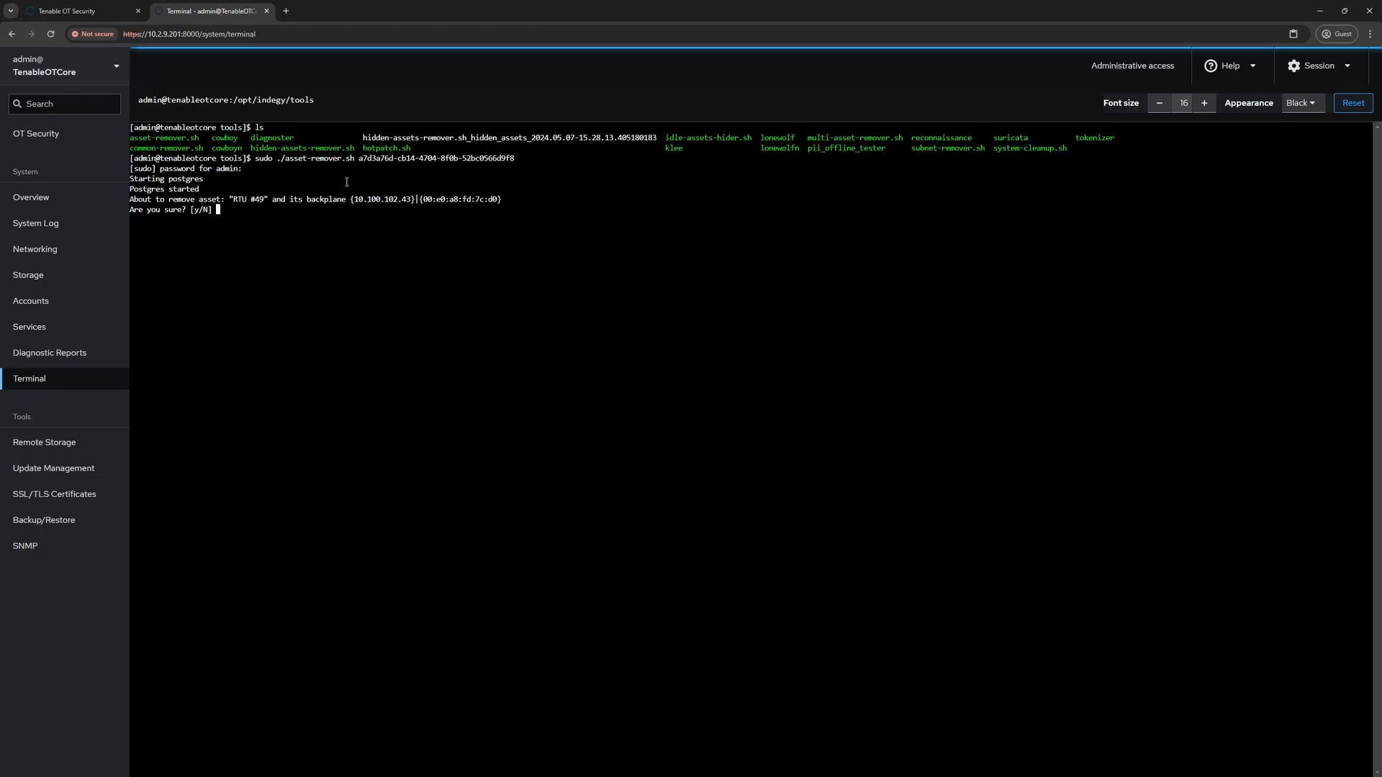
Answer y at the Are you sure? prompt to delete RTU #49 and its backplane
{"action": "type", "text": "y"}
{"action": "key", "text": "Return"}
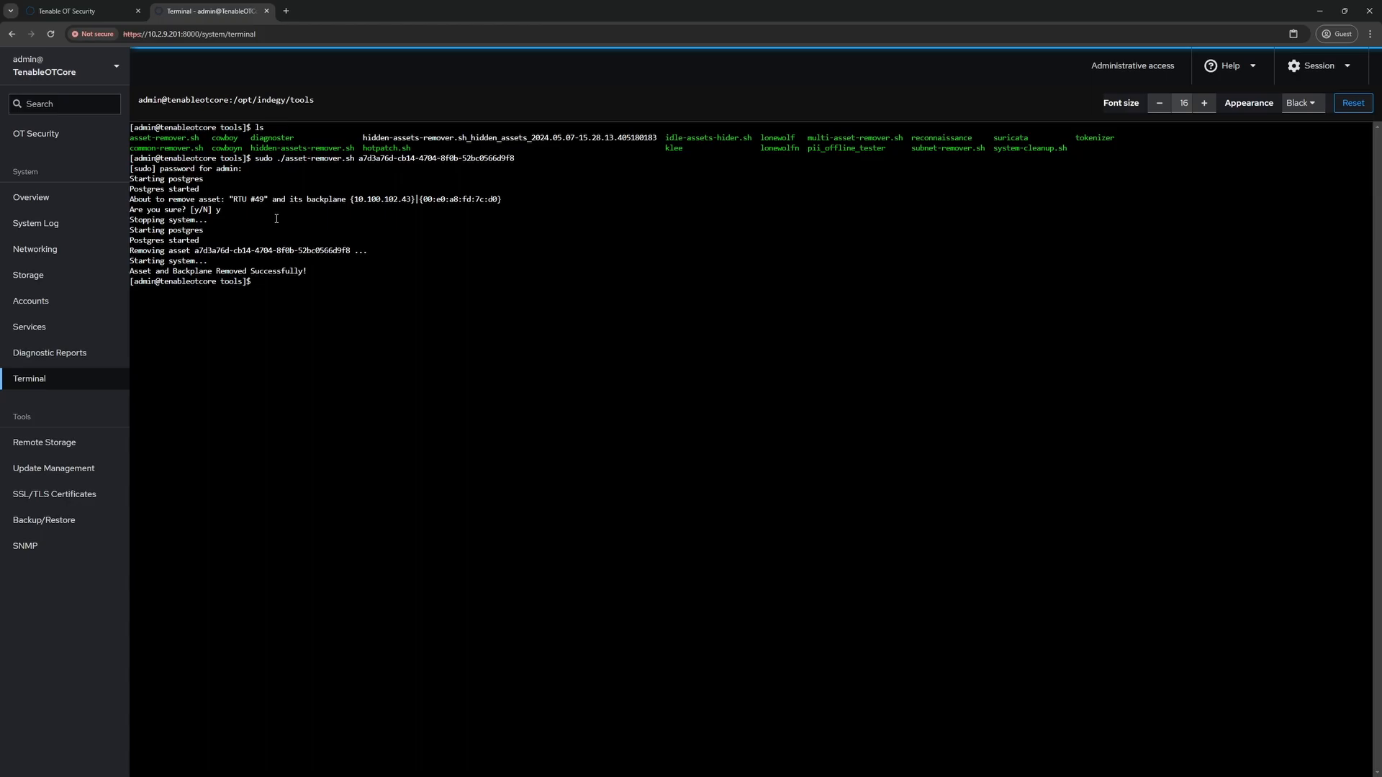
Switch back to the Tenable OT Security tab showing RTU #49's asset details
{"action": "left_click", "coordinate": [65, 12]}
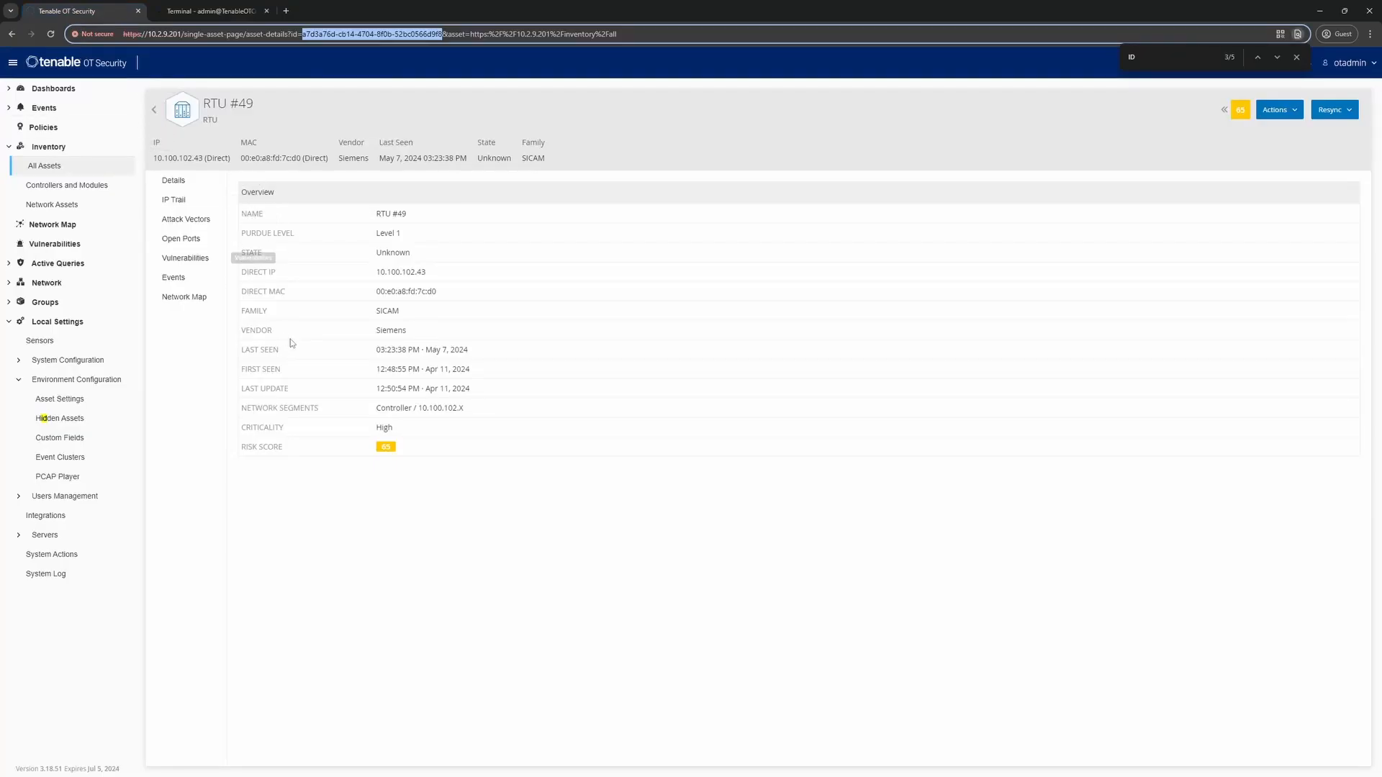